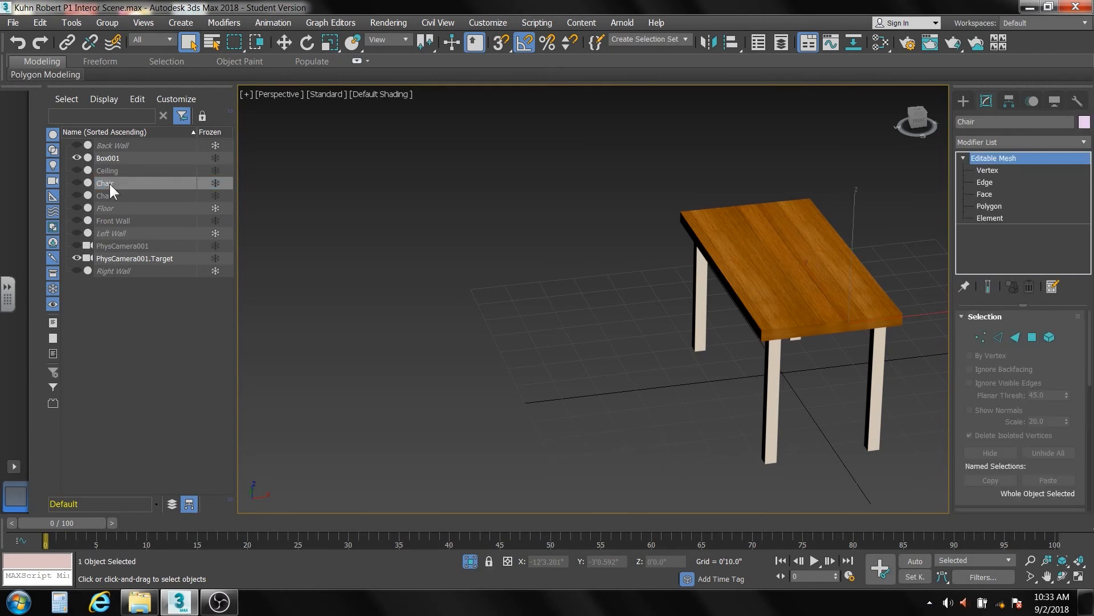
- Unhide the chair and rename the Box001 object to 'table'
click(77, 182)
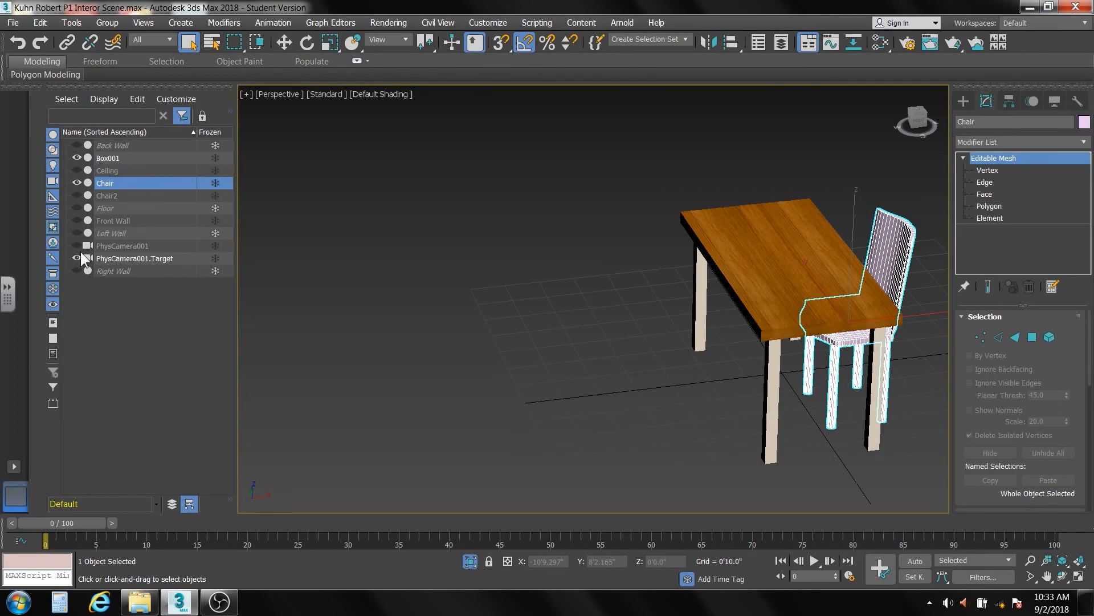
click(713, 262)
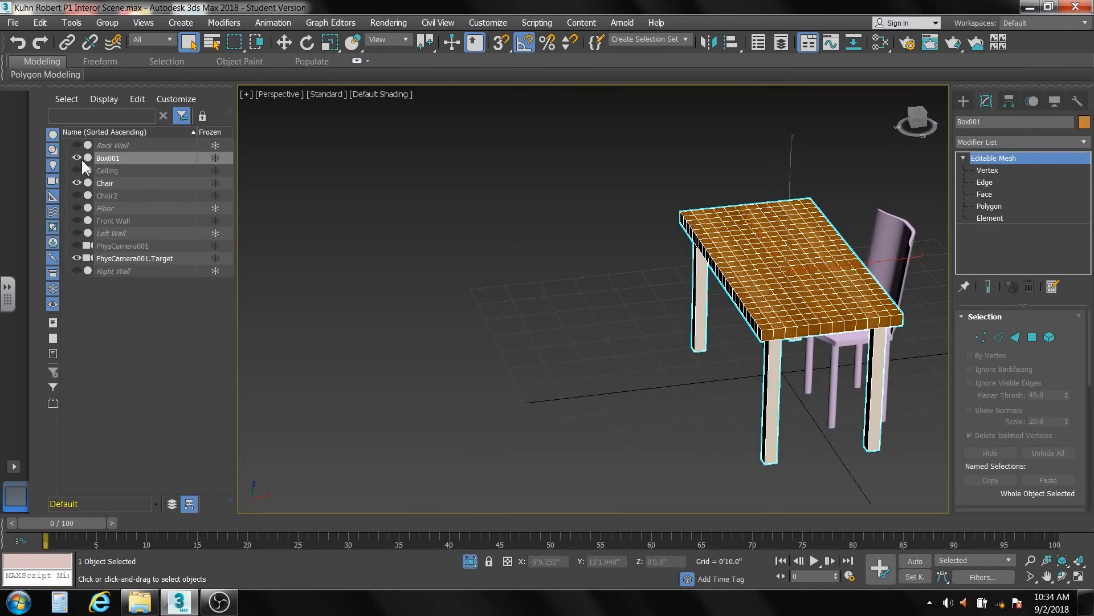
click(121, 155)
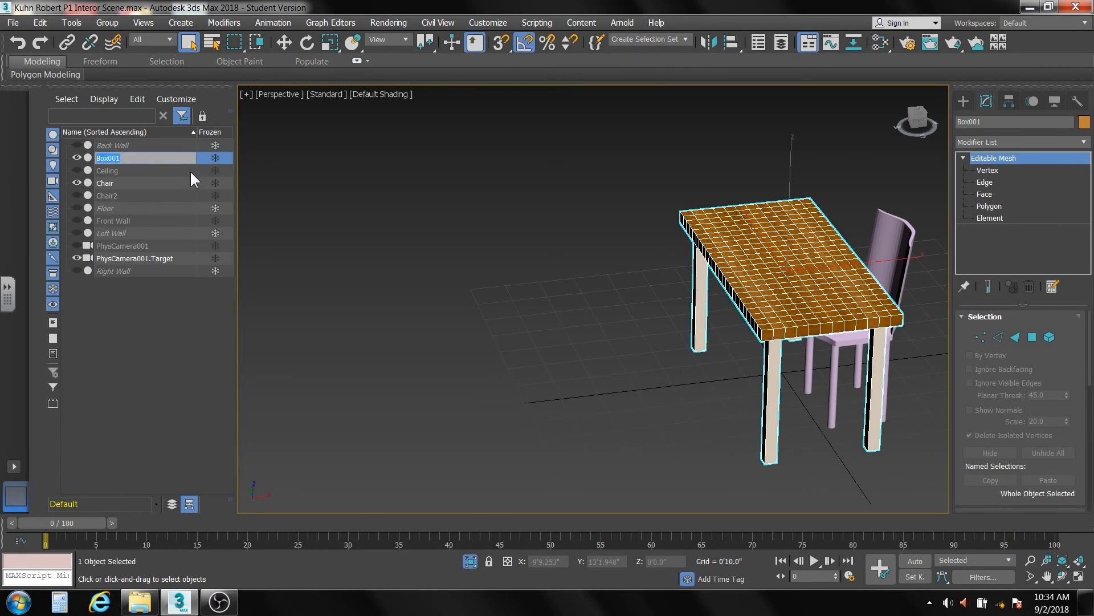
text(table)
click(118, 307)
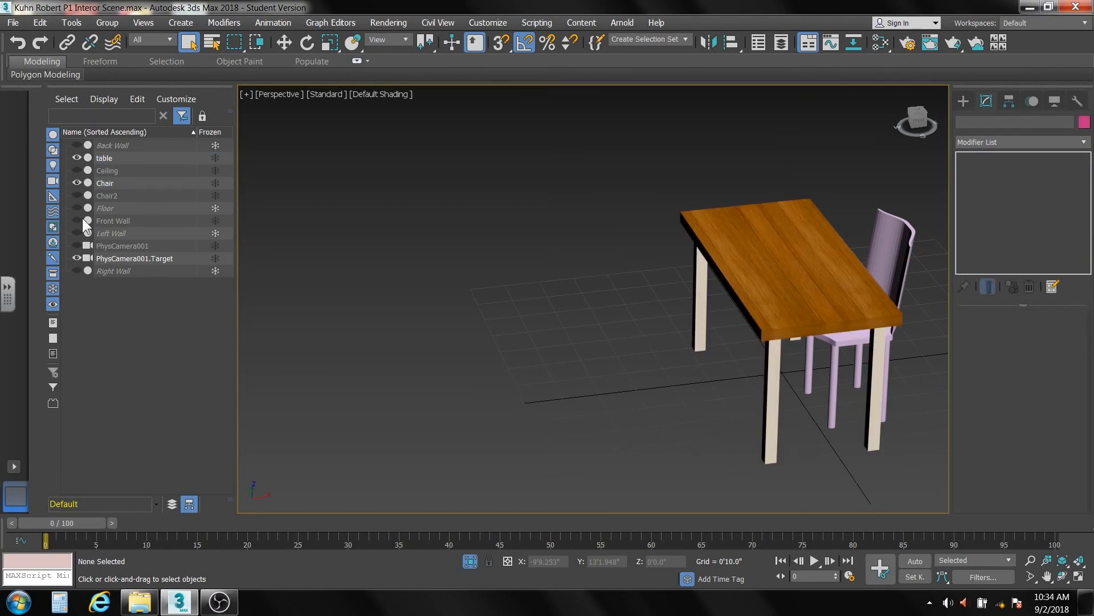
- Hide the table, select the chair, and frame it in a lower side view
click(76, 158)
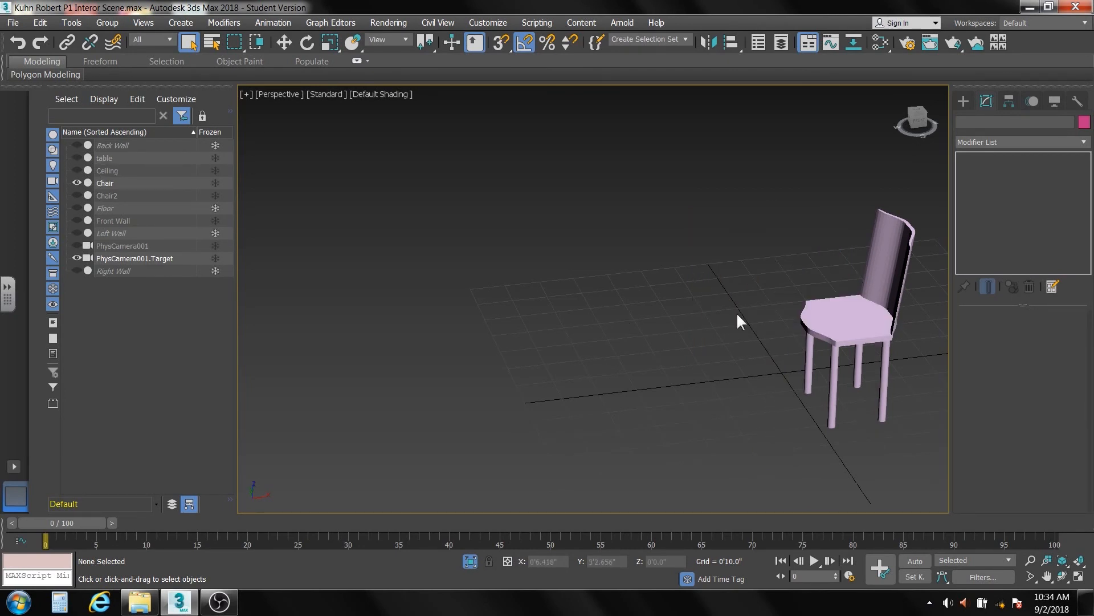
click(855, 320)
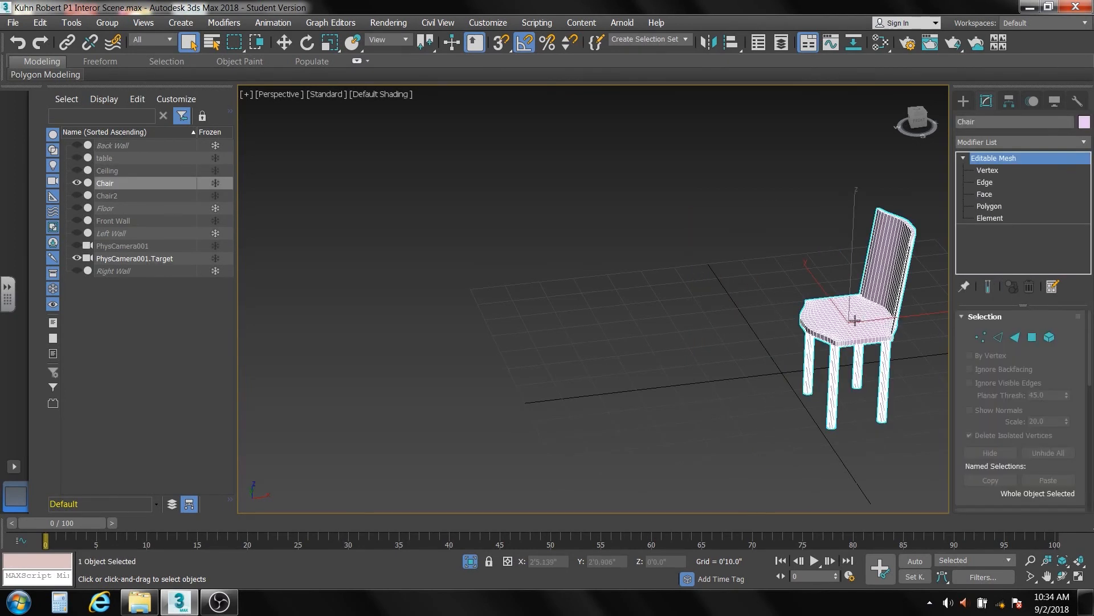
middle_drag(823, 355, 681, 319)
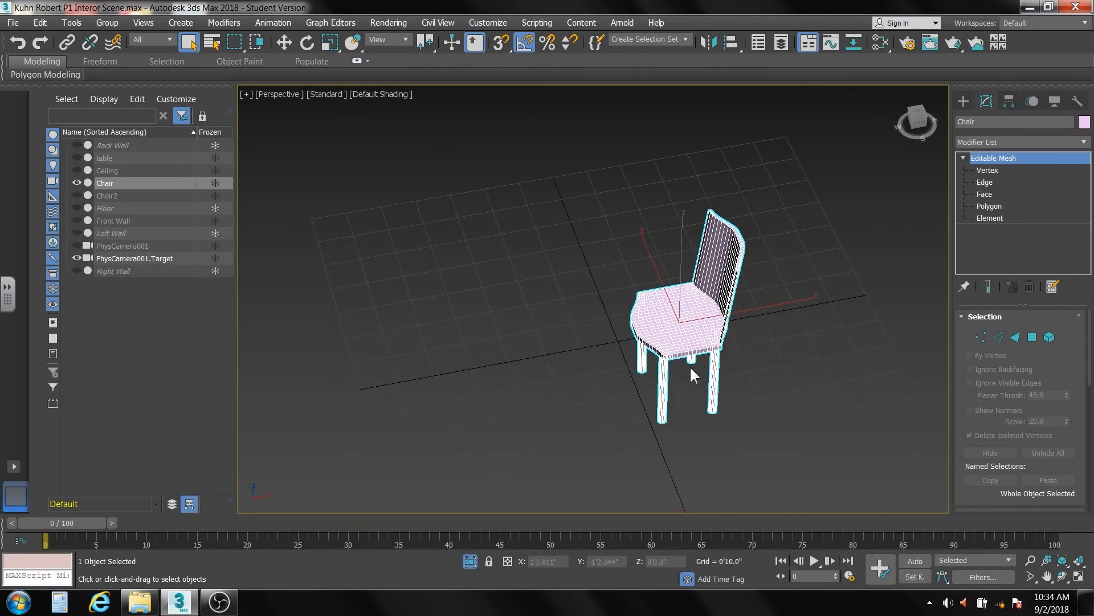
alt+middle_drag(689, 370, 801, 349)
scroll(803, 350, up, 5)
scroll(802, 349, up, 8)
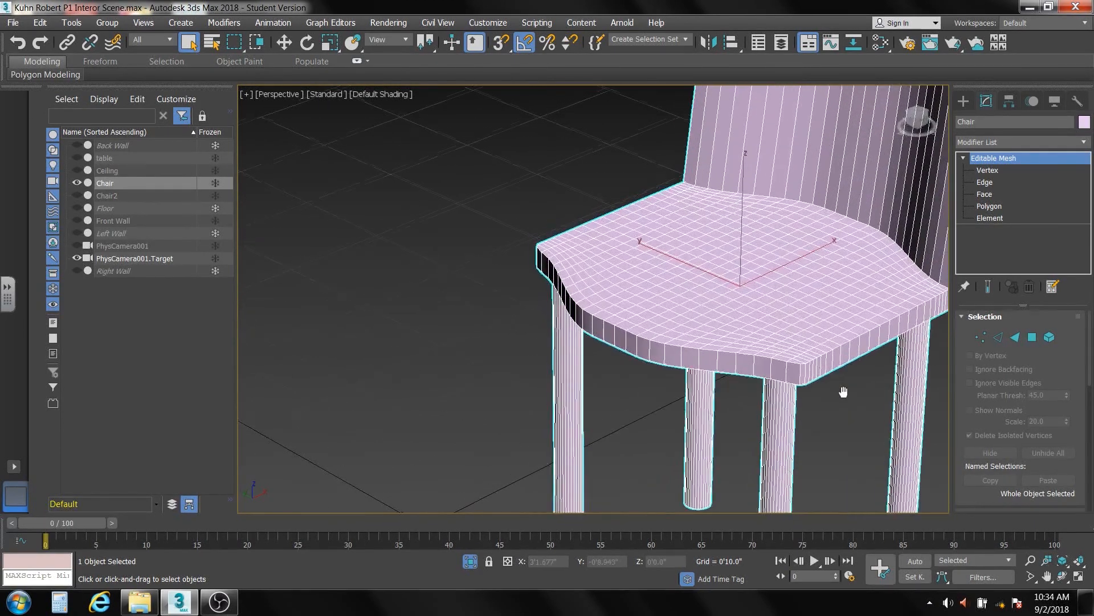
scroll(845, 391, down, 10)
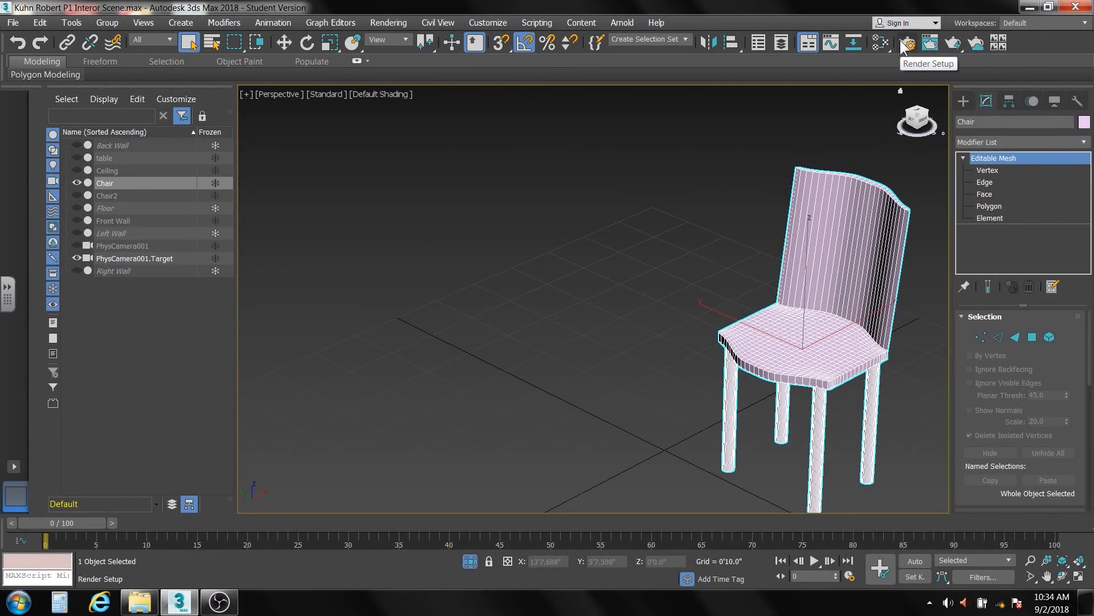
- Add a Multi/Sub-Object material node in the Slate Material Editor
click(882, 43)
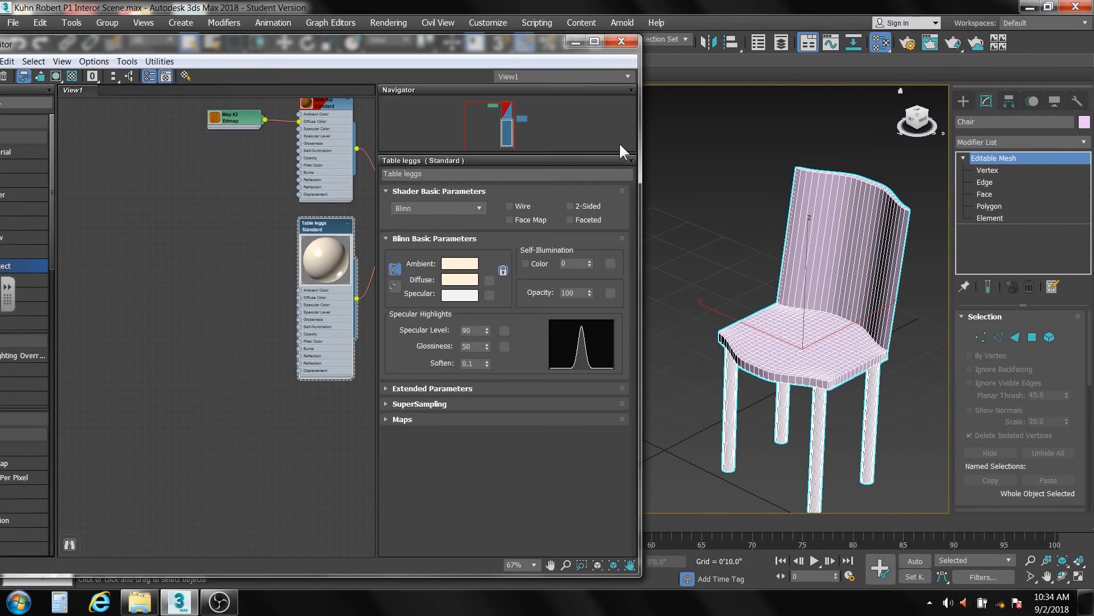
mouse_move(105, 41)
mouse_down()
mouse_move(237, 33)
mouse_move(187, 18)
mouse_up()
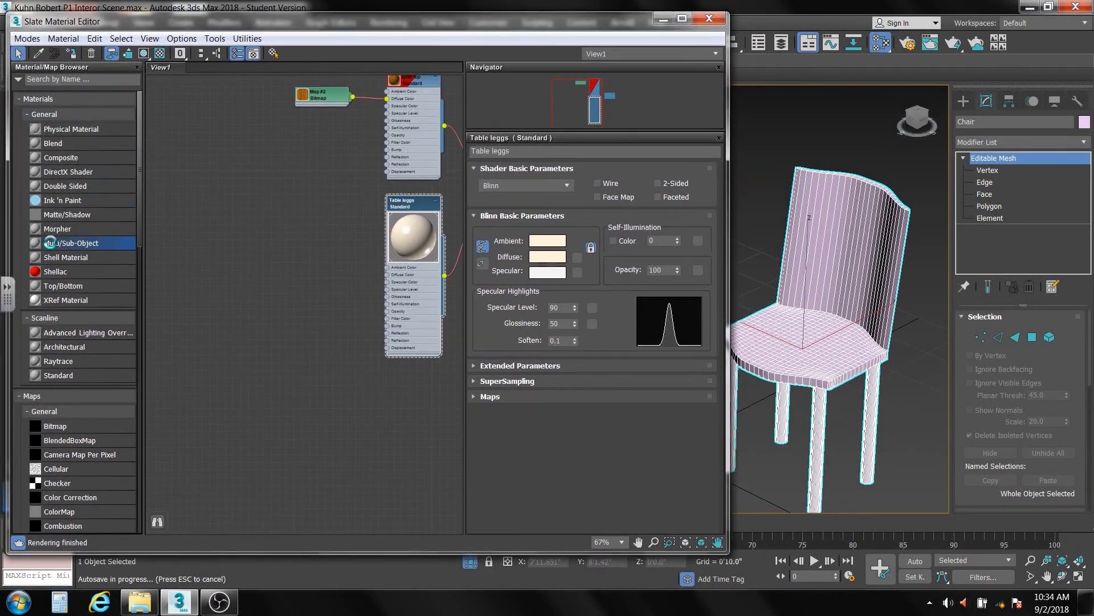
double_click(70, 244)
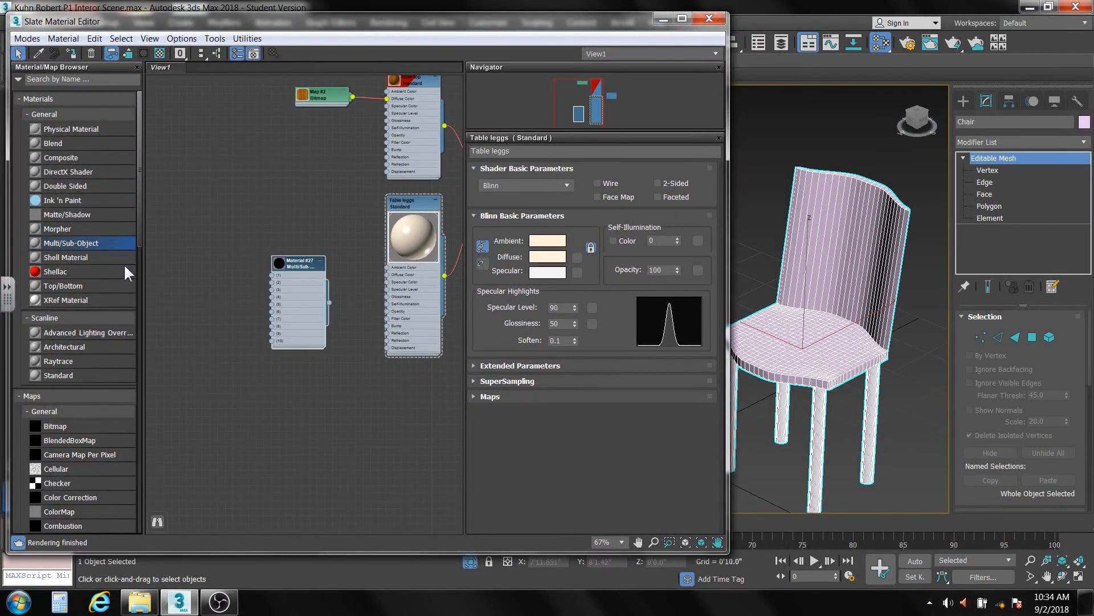
drag(289, 270, 358, 385)
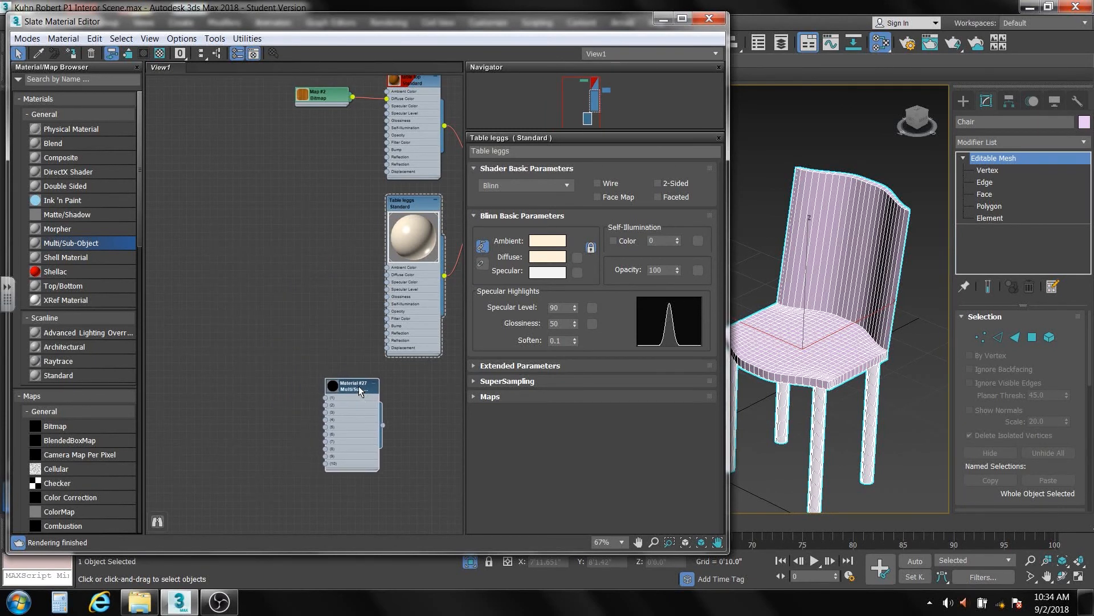
- Assign the Multi/Sub-Object material (Material #27) to the chair and open its parameters
drag(382, 426, 806, 348)
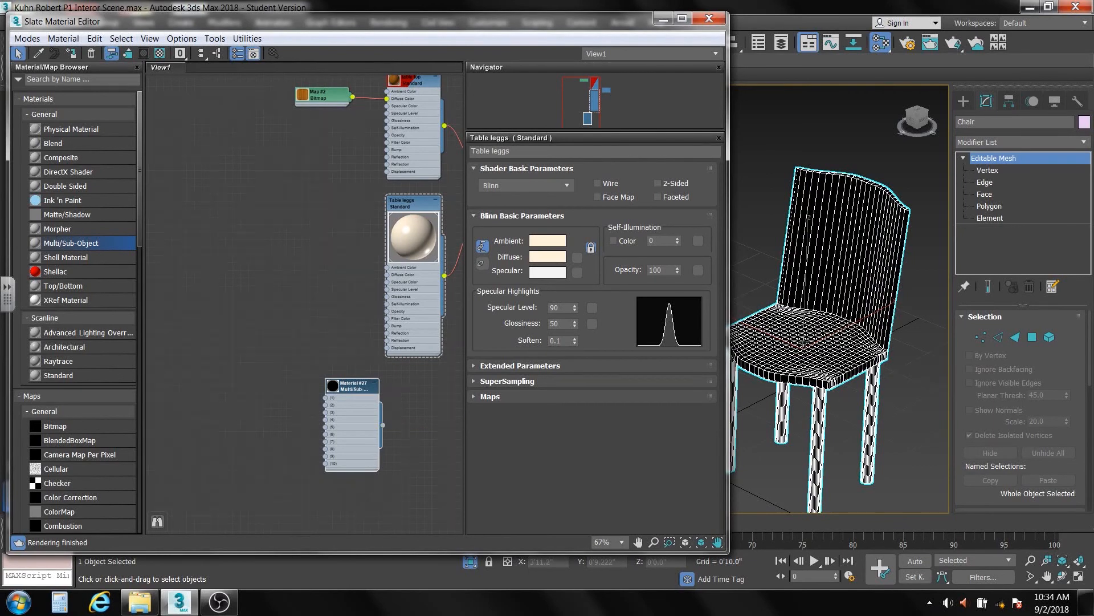
double_click(357, 388)
scroll(349, 385, up, 3)
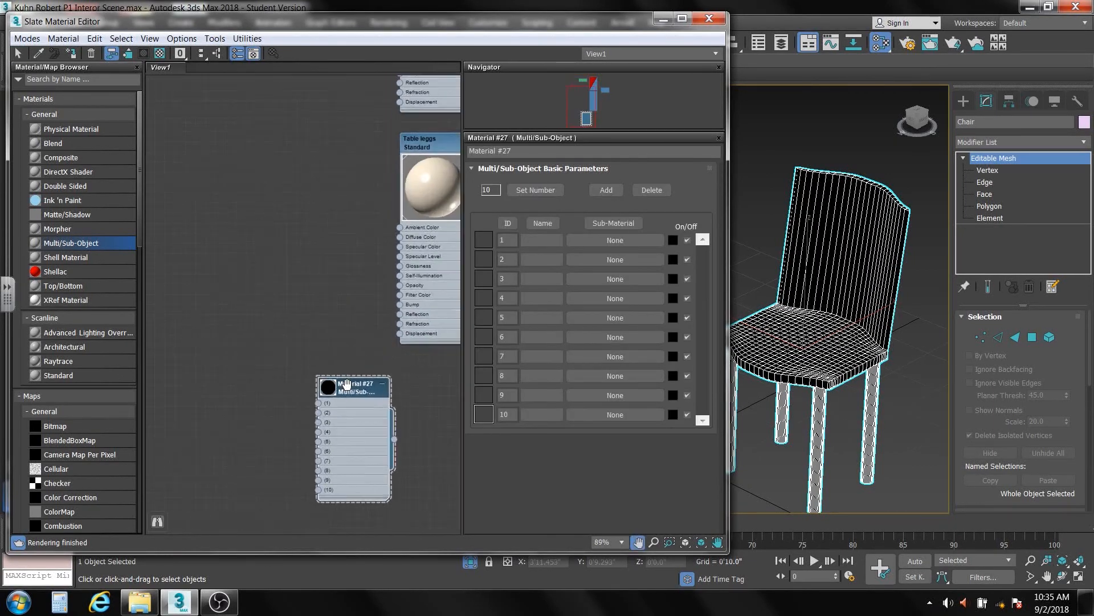
scroll(347, 383, up, 5)
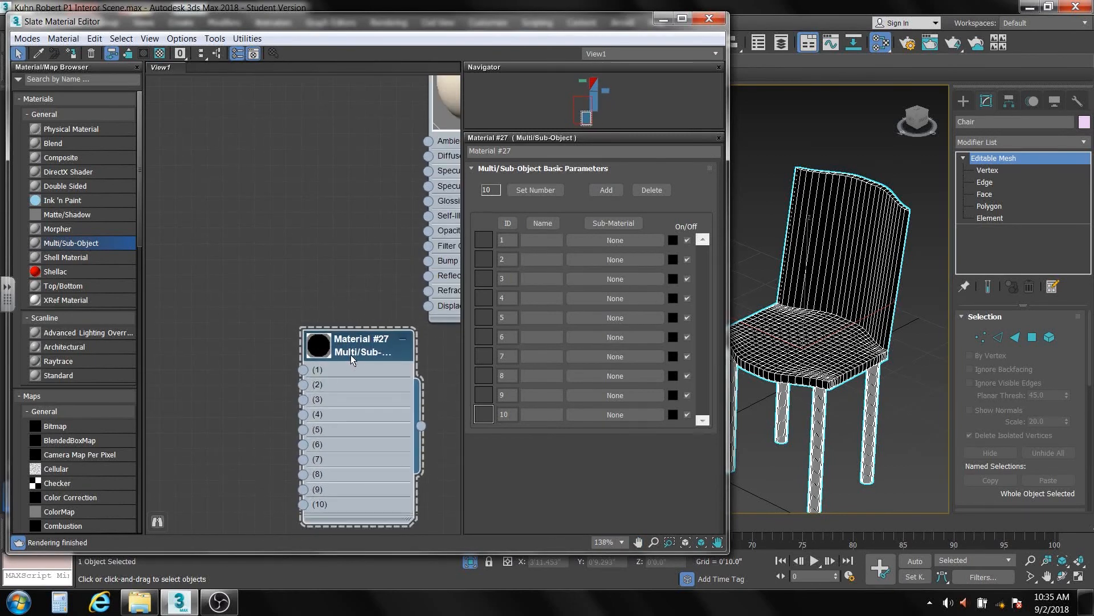
middle_drag(309, 316, 290, 165)
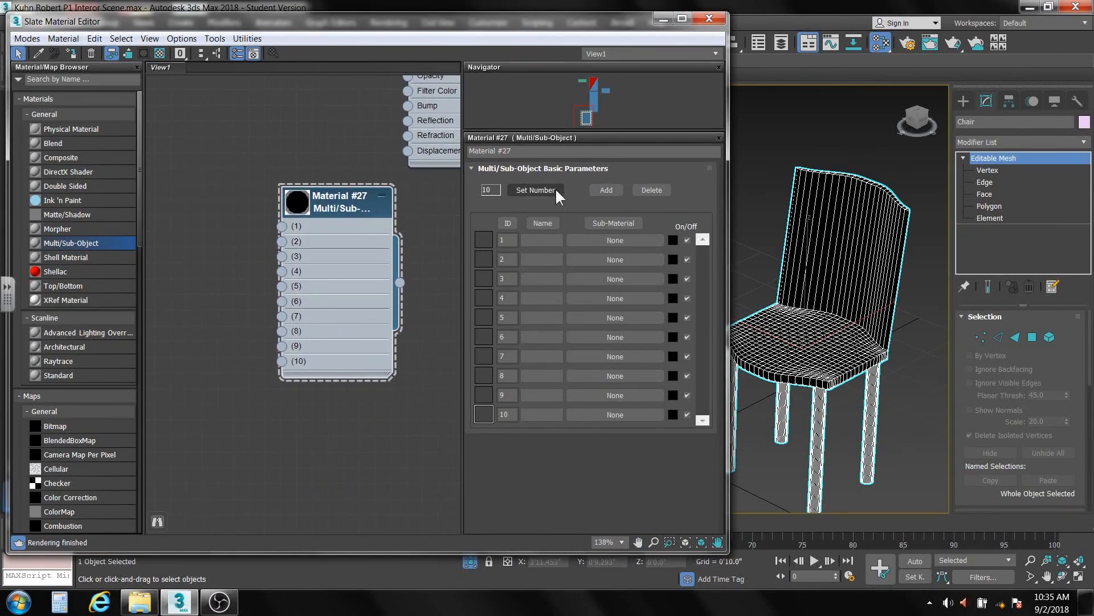
- Set Material #27's number of sub-materials to 2
click(520, 191)
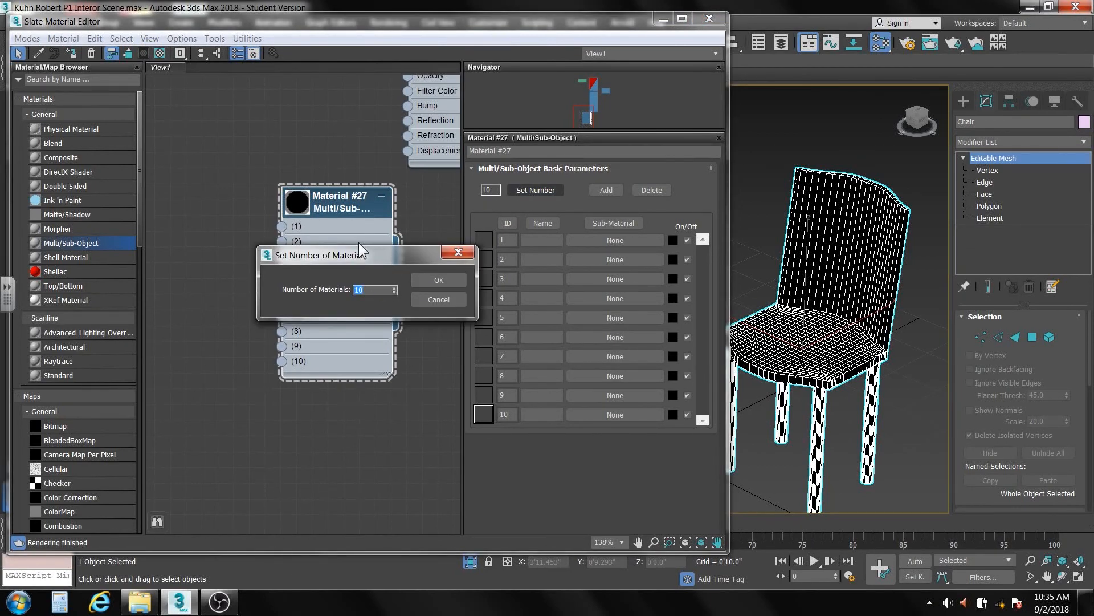
text(2)
click(454, 278)
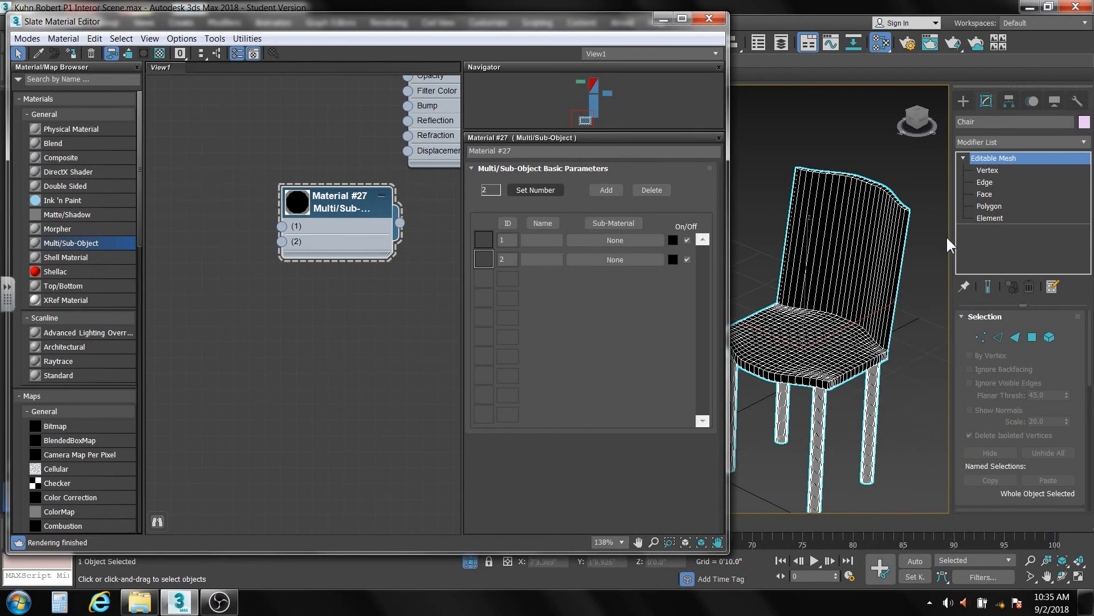
middle_drag(384, 132, 274, 378)
scroll(329, 207, down, 3)
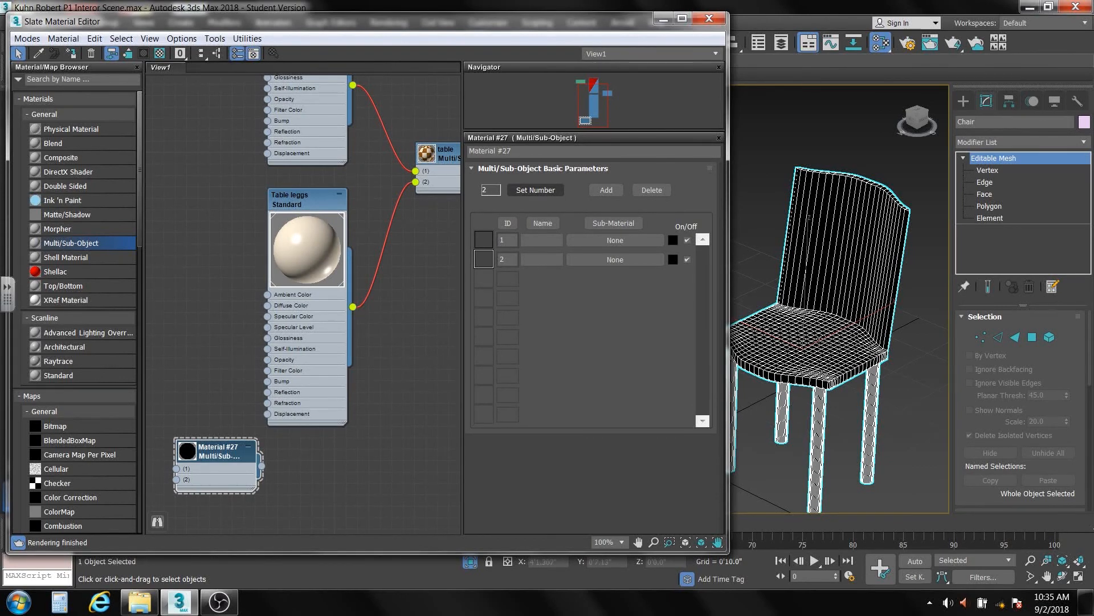
middle_drag(382, 163, 398, 346)
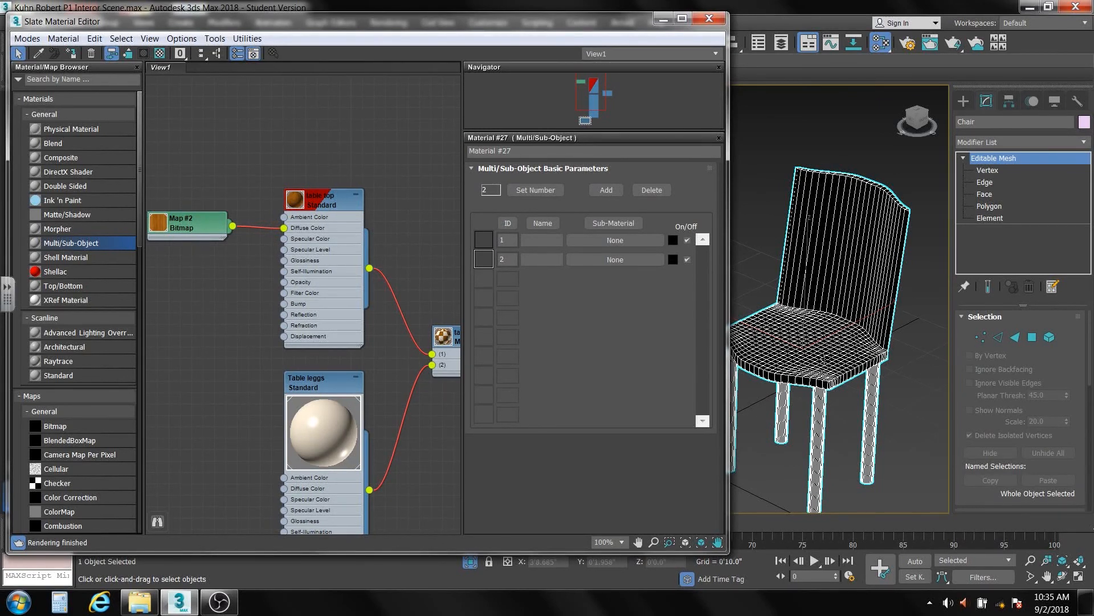
middle_drag(384, 383, 378, 82)
- Rename Material #27 to 'Chairs'
drag(212, 336, 394, 447)
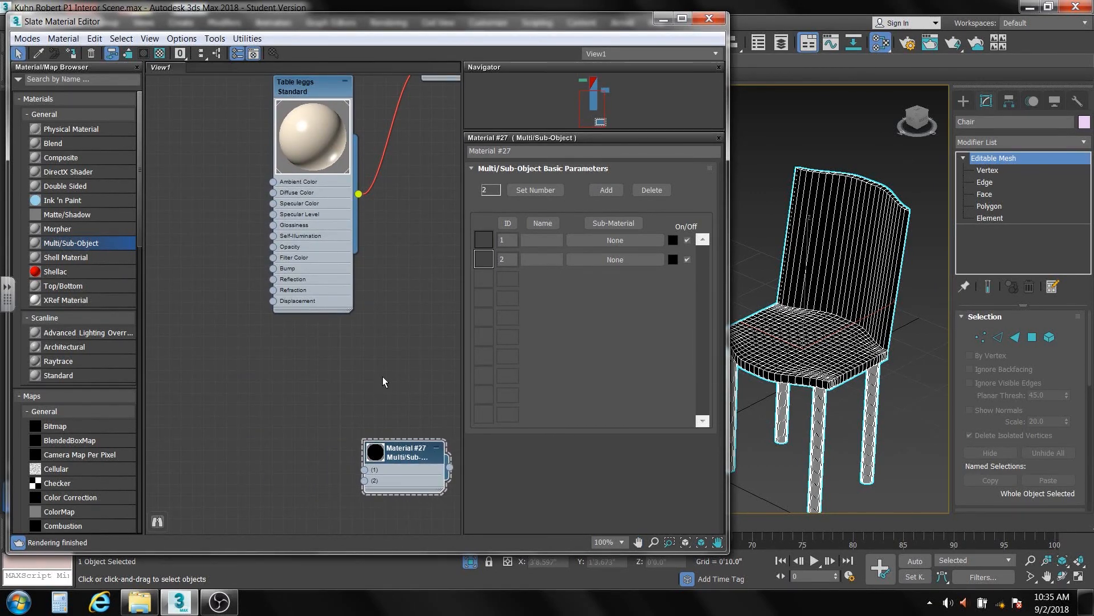
scroll(382, 376, up, 1)
middle_drag(382, 376, 360, 28)
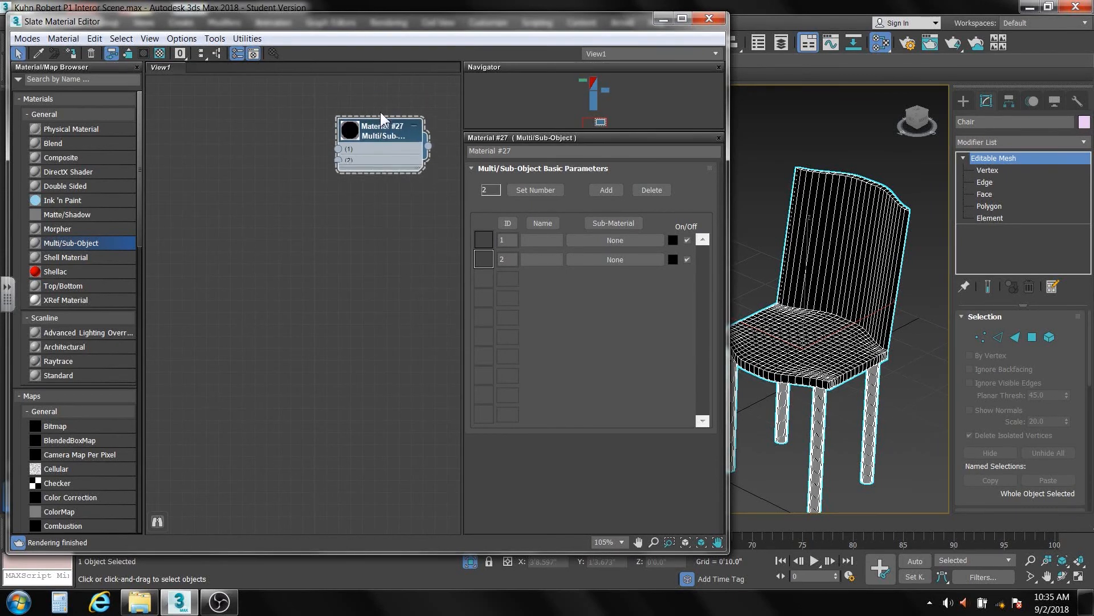
drag(381, 112, 370, 268)
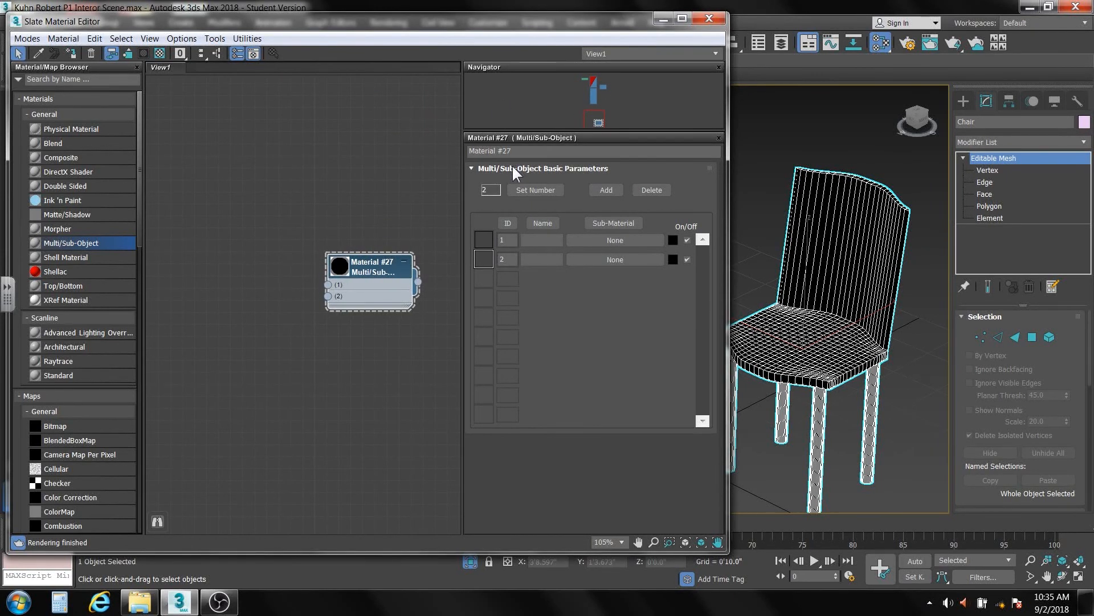
drag(519, 151, 466, 150)
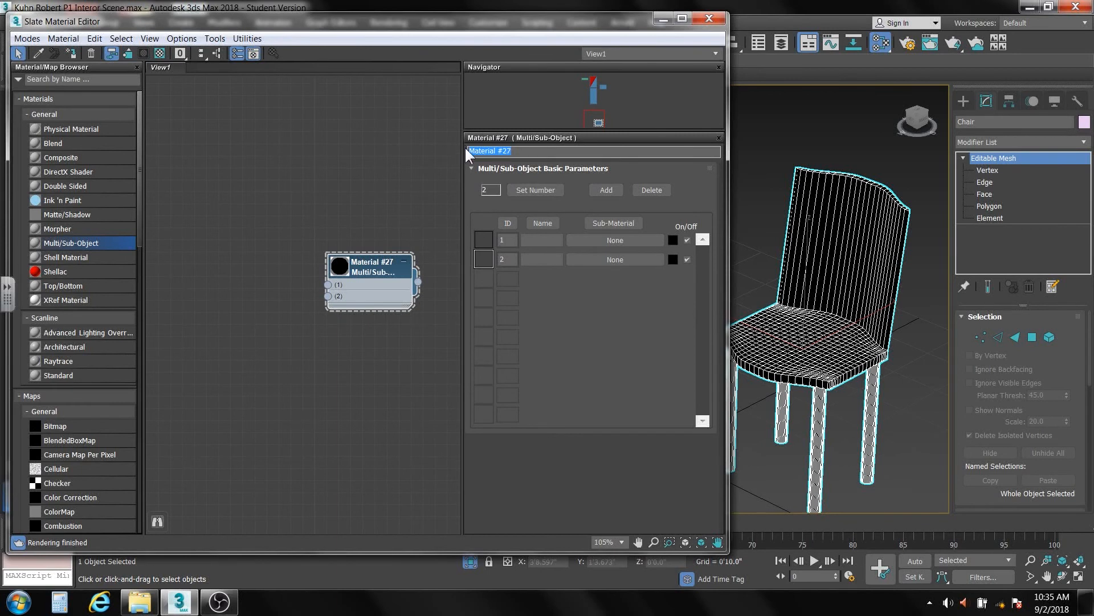
text(Chairs)
key(Return)
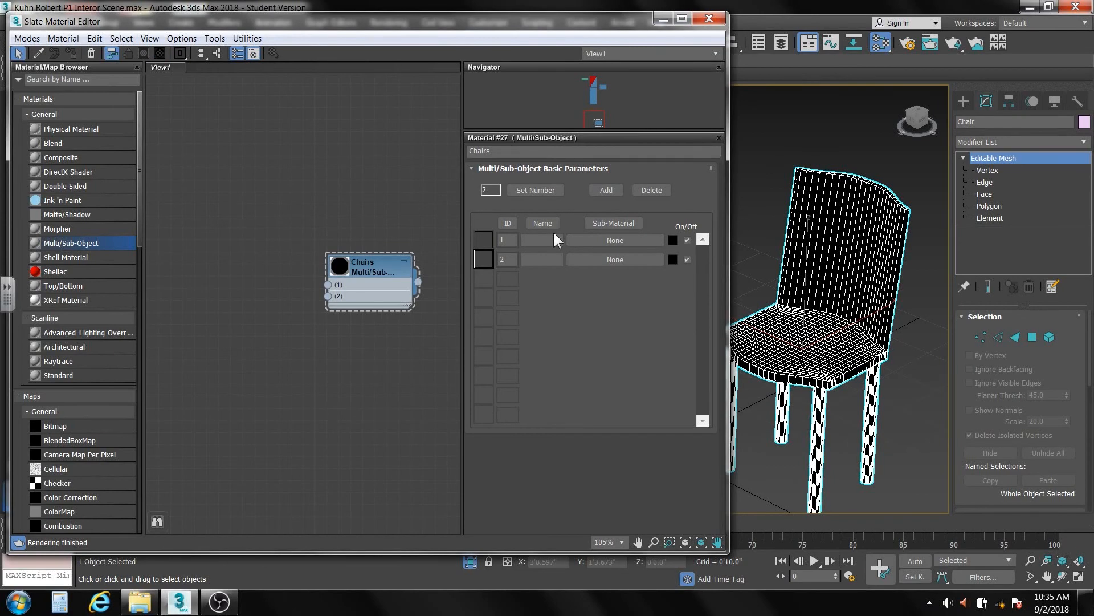
- Fill both Chairs slots with Standard materials (#28, #29) and open Material #28's parameters
click(615, 239)
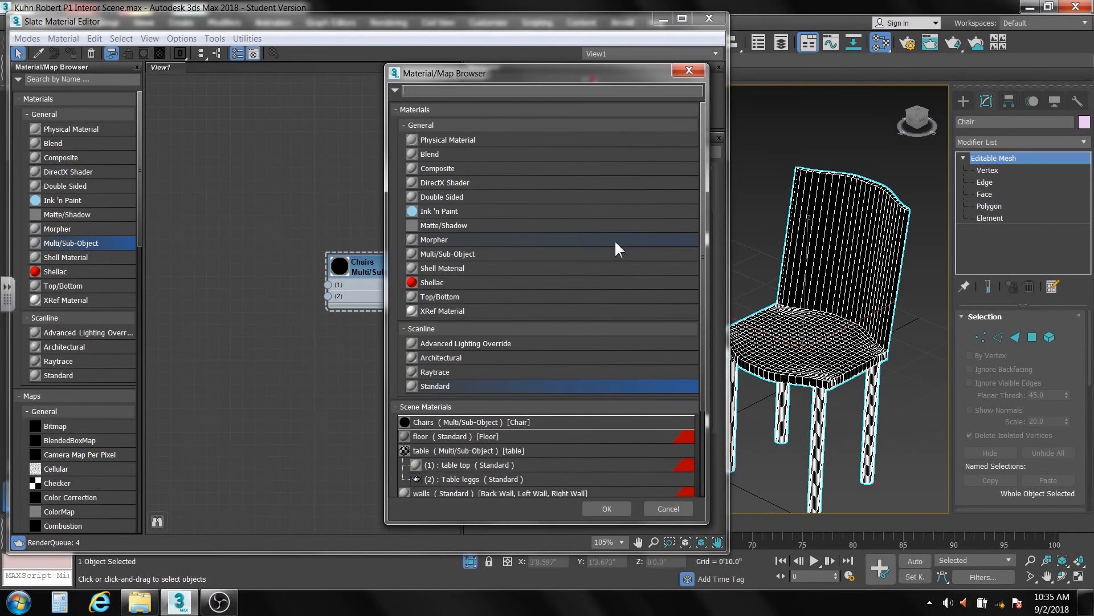
double_click(454, 388)
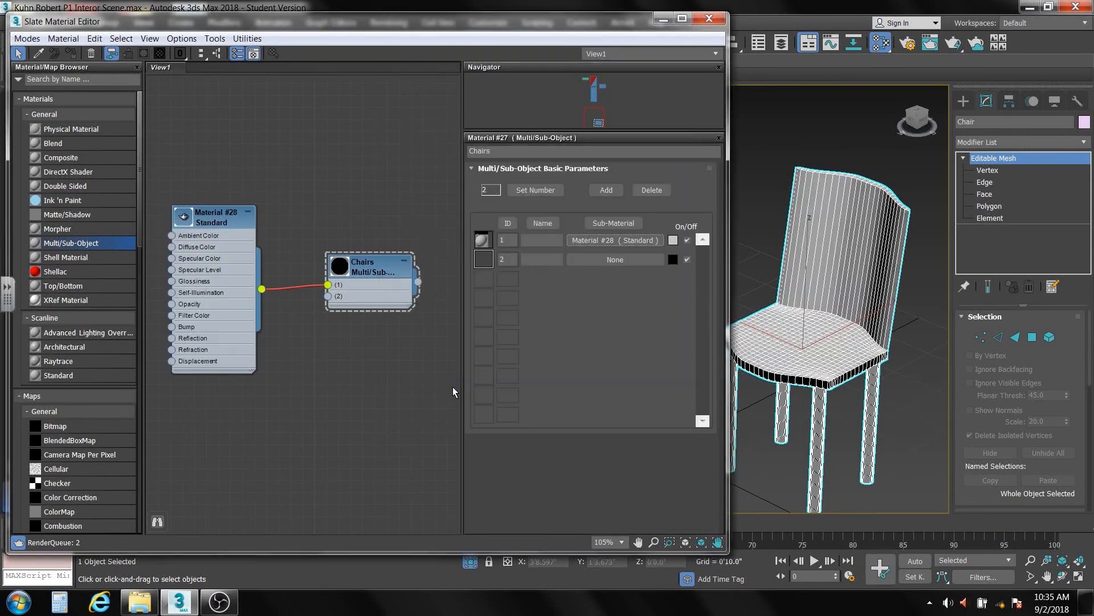
click(601, 258)
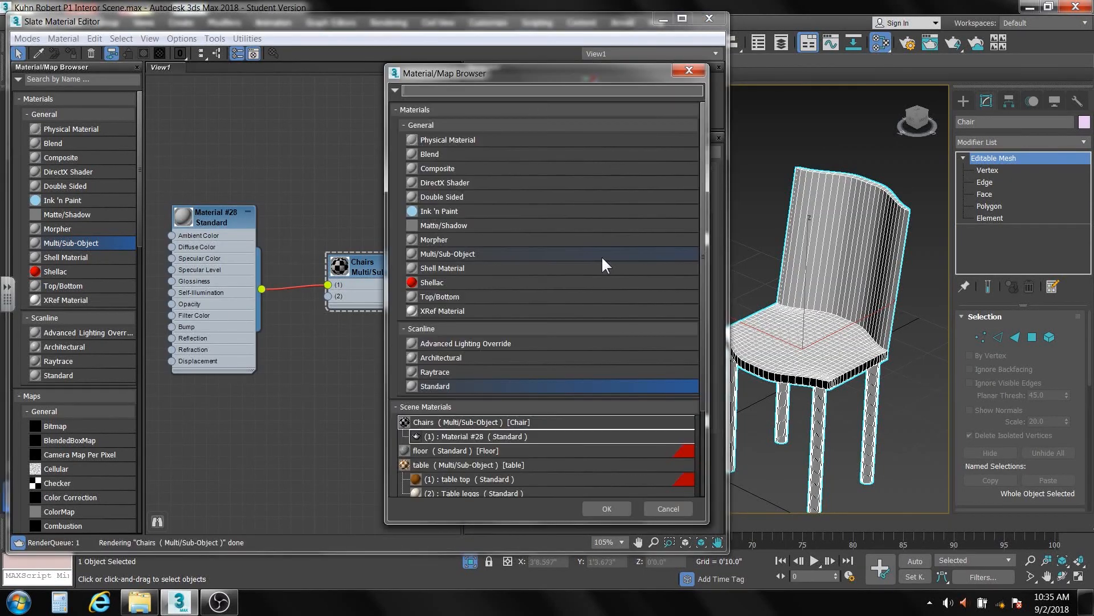
double_click(477, 386)
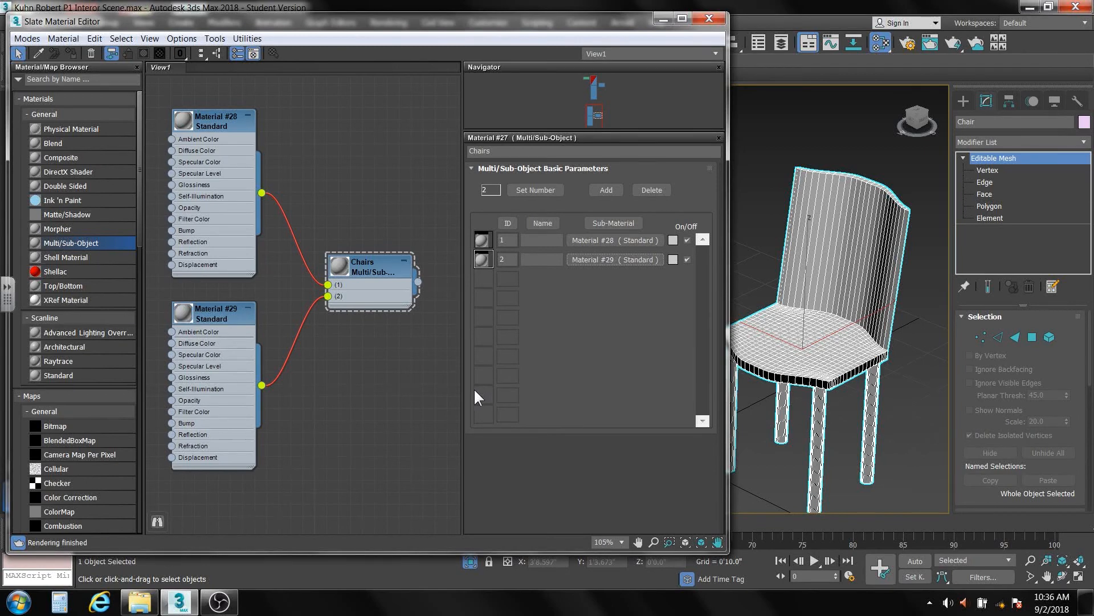
click(212, 123)
double_click(211, 118)
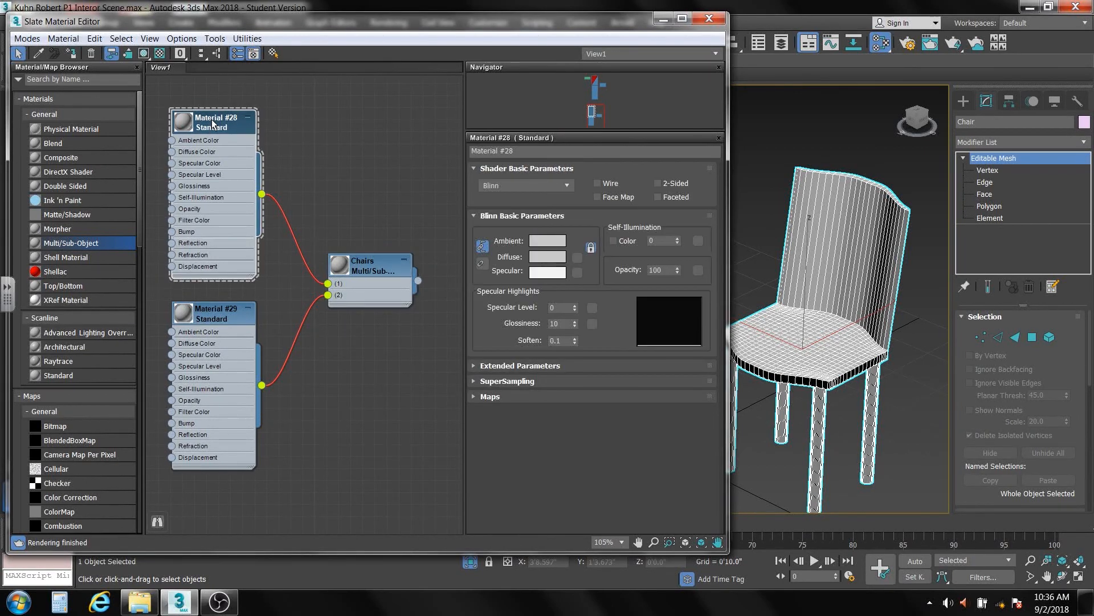
- Give Material #28 a deep blue diffuse colour and name it 'Chair seat'
click(546, 256)
click(314, 174)
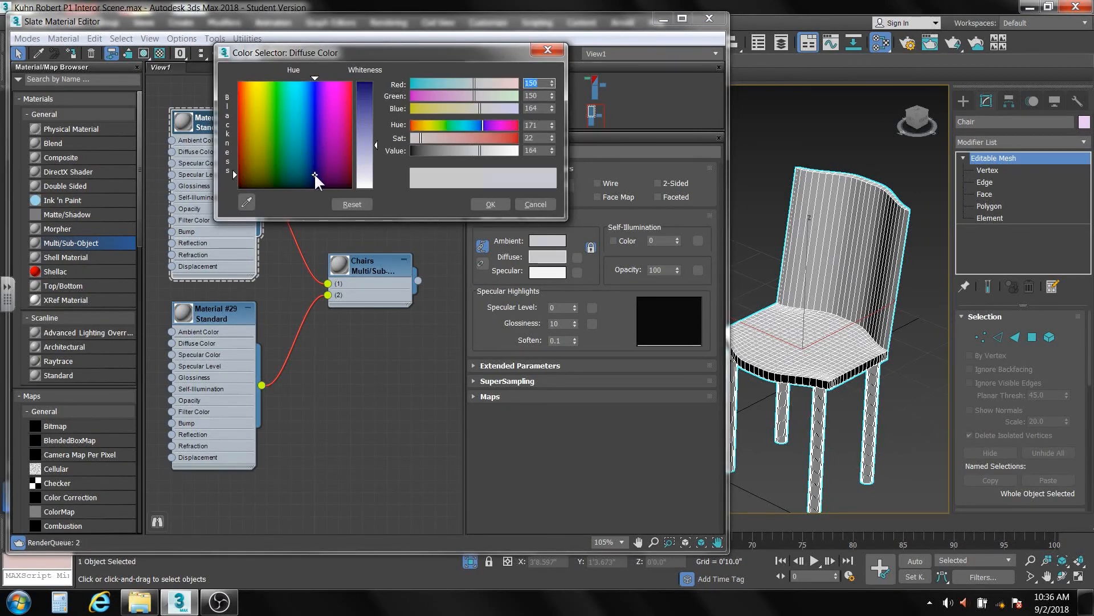
drag(550, 137, 535, 18)
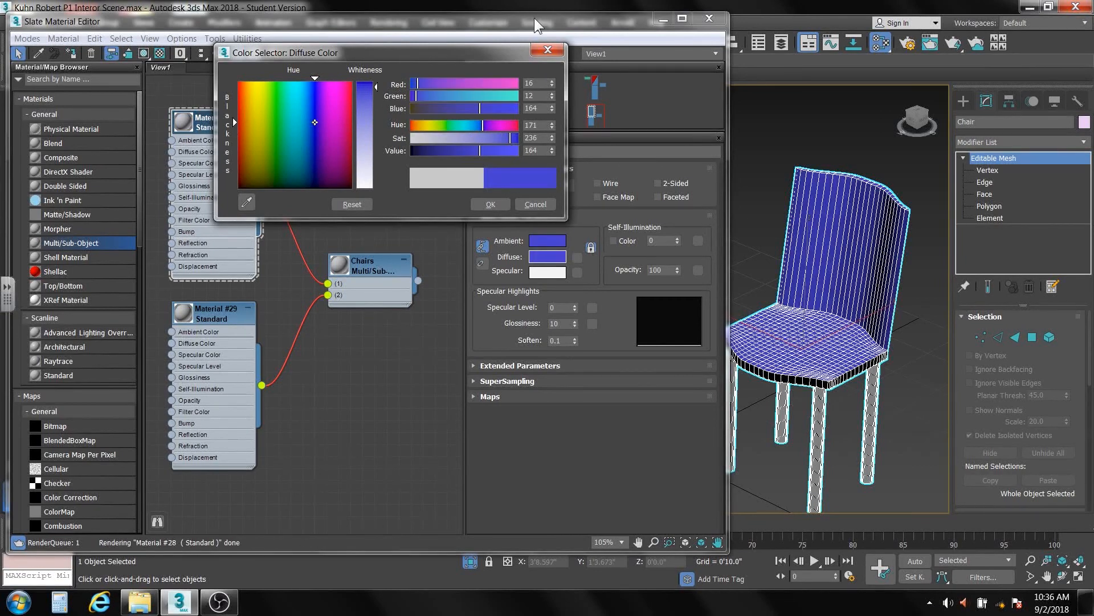
click(495, 204)
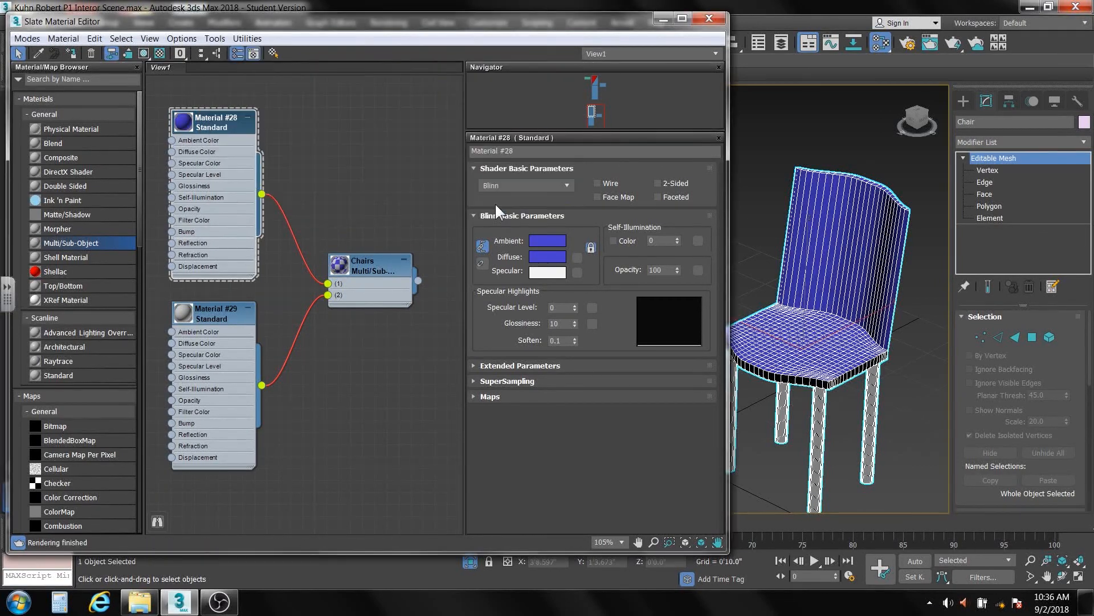
click(517, 152)
drag(518, 153, 454, 156)
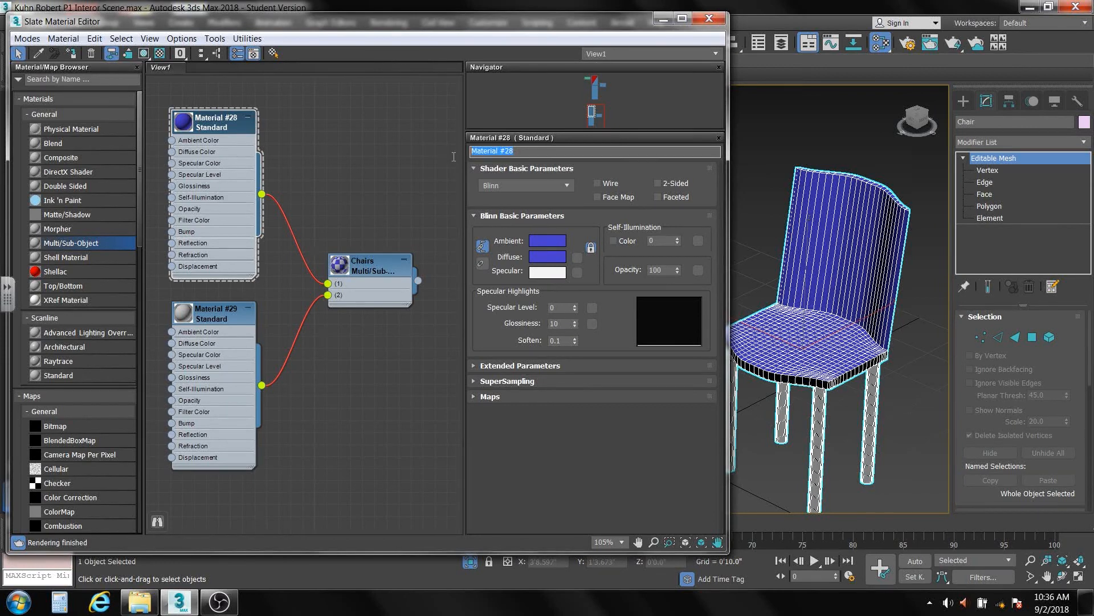
text(Chair seat)
key(Return)
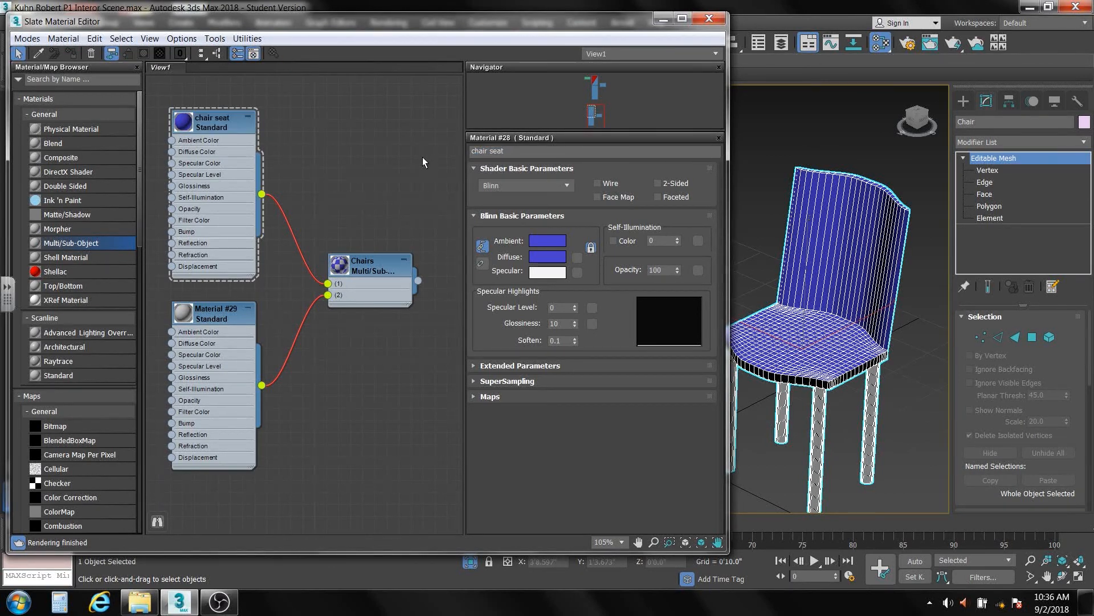
- Rename Material #29 to 'chair leggs'
double_click(222, 317)
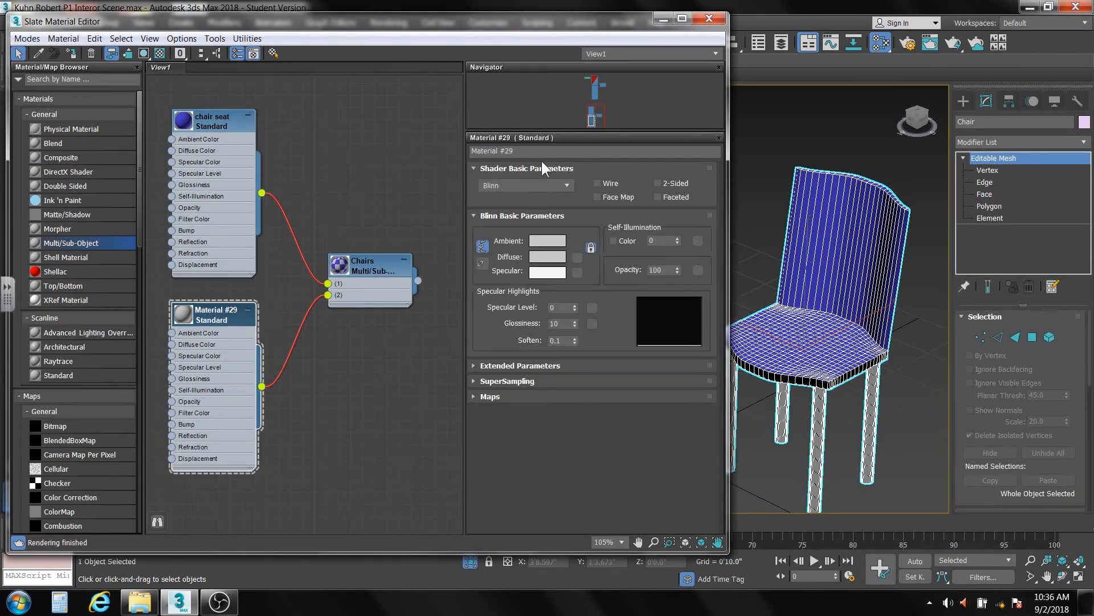
drag(527, 153, 469, 151)
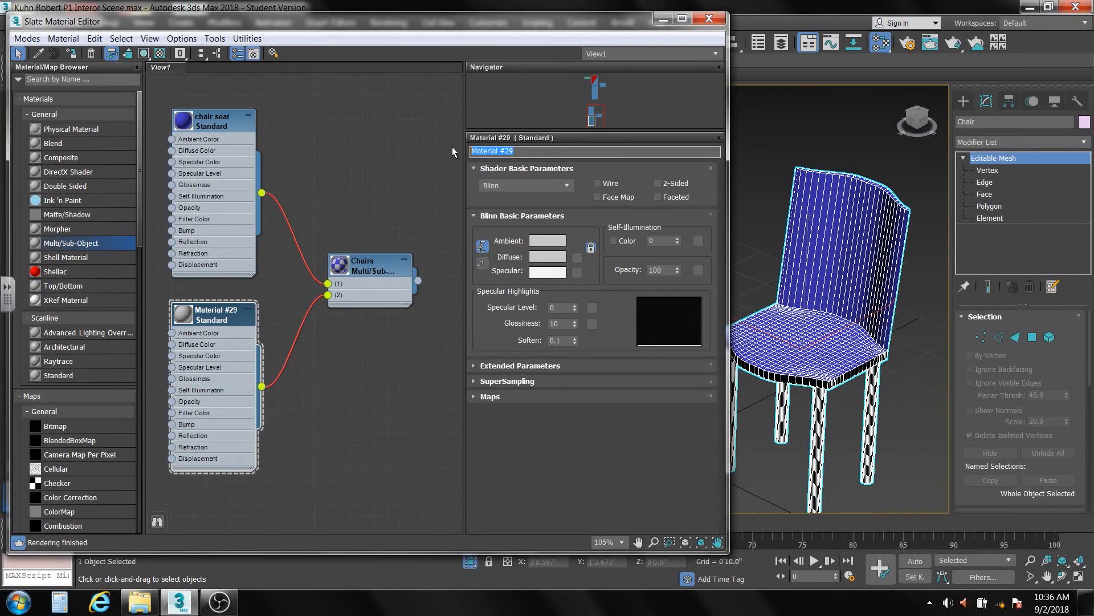
text(chair leggs)
click(361, 398)
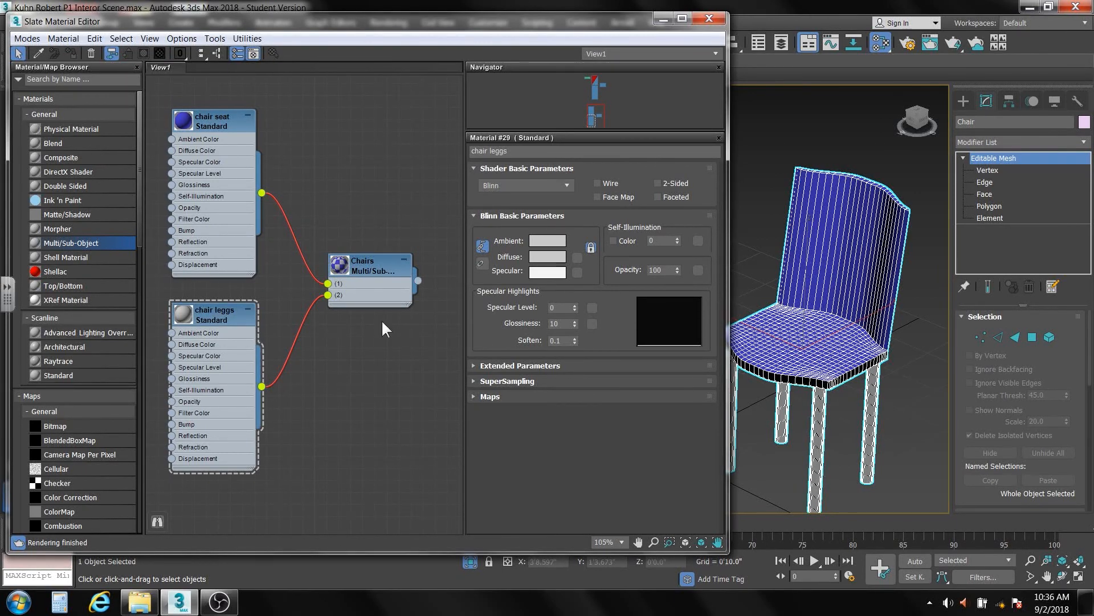
middle_drag(288, 261, 327, 317)
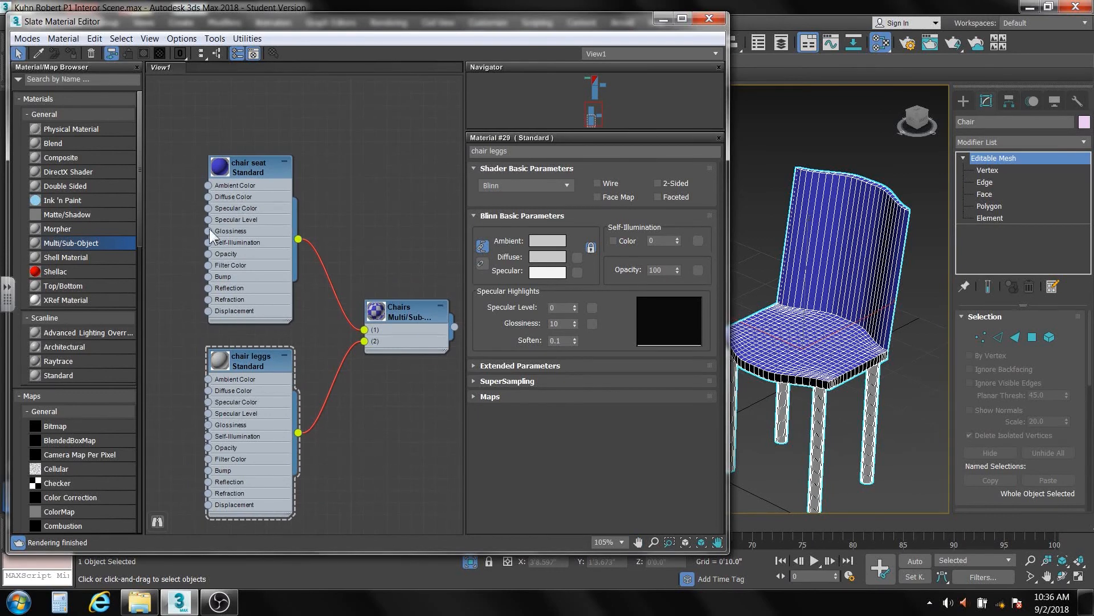
- Clone the table's Map #2 wood bitmap node as Map #3
scroll(328, 203, down, 2)
scroll(325, 213, down, 4)
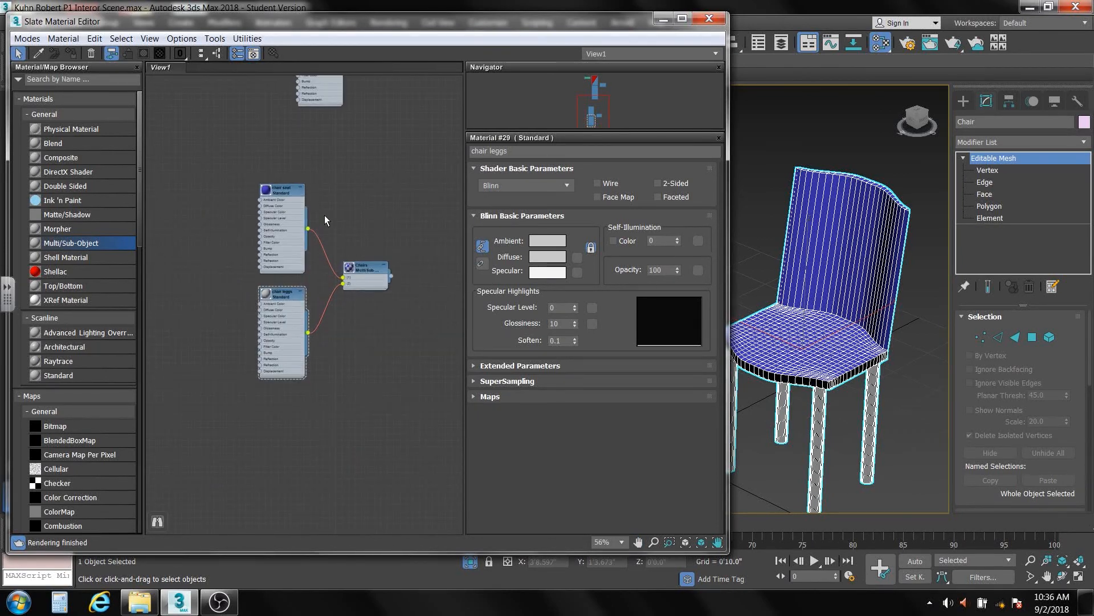
middle_drag(324, 215, 359, 362)
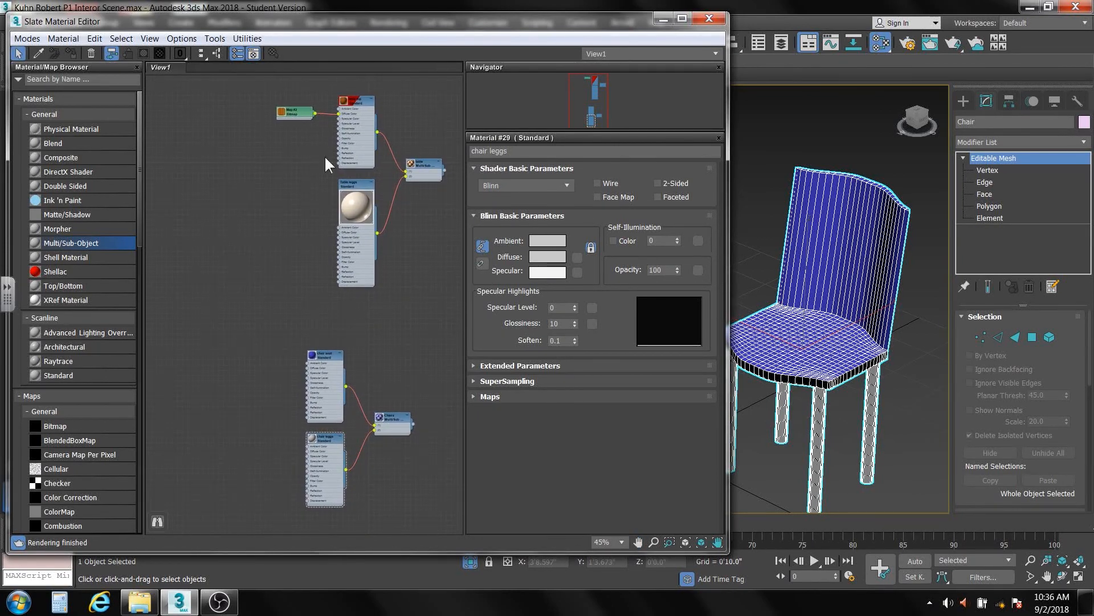
scroll(288, 126, up, 4)
middle_drag(284, 165, 299, 149)
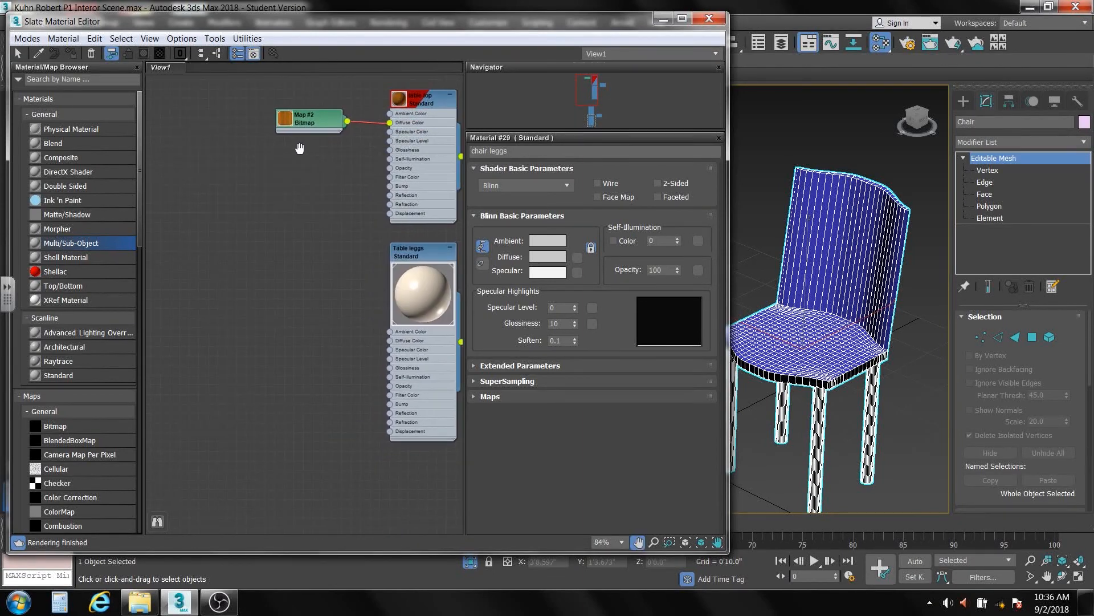
scroll(293, 142, down, 2)
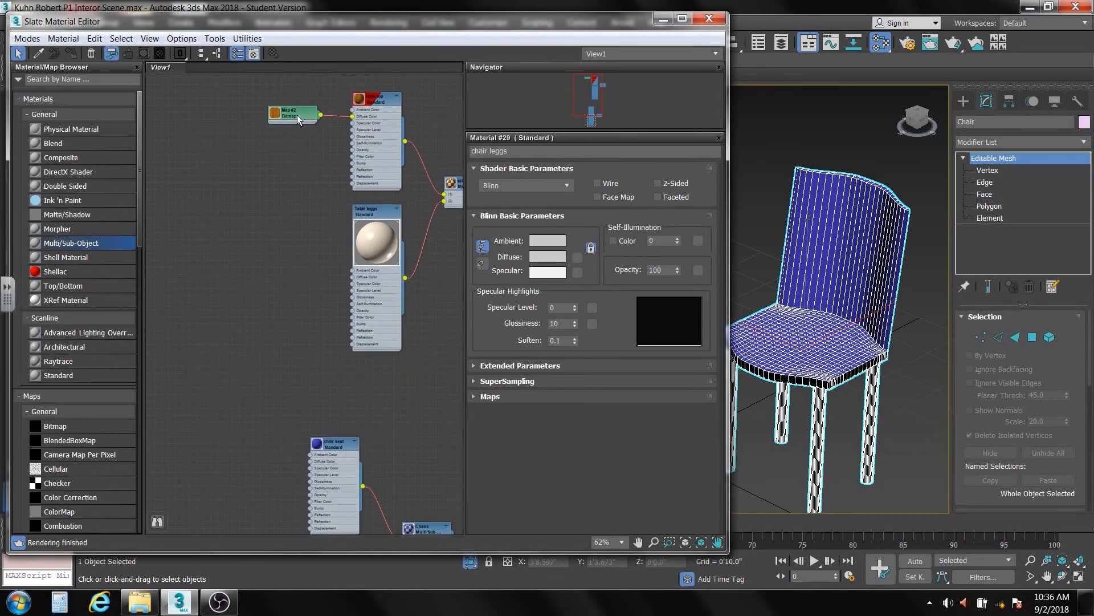
click(297, 114)
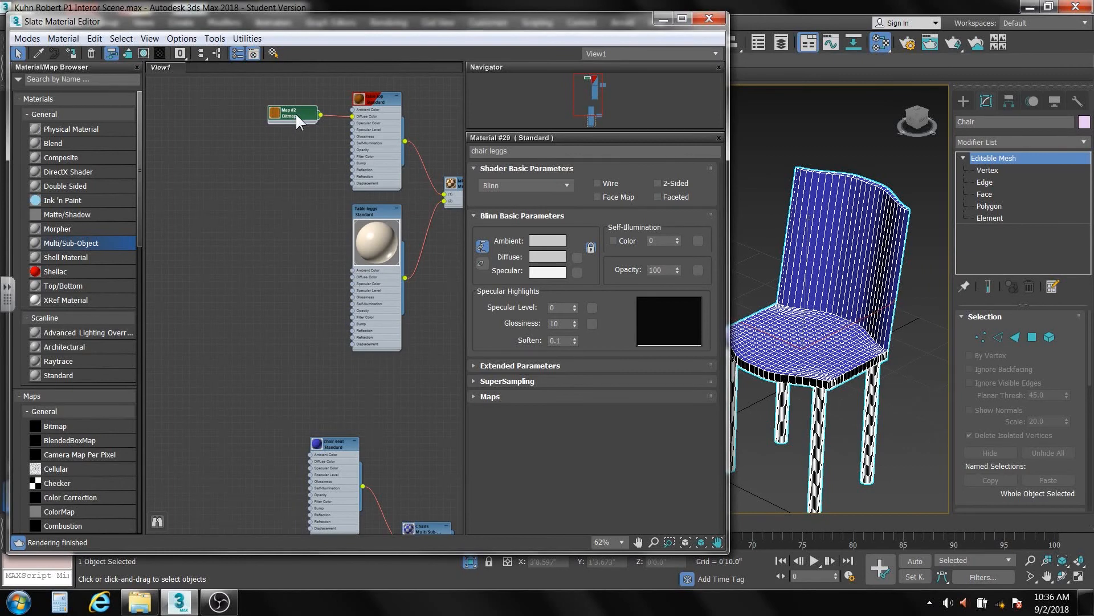
mouse_move(295, 114)
shift+mouse_down()
mouse_move(261, 227)
mouse_move(242, 365)
mouse_move(263, 473)
shift+mouse_up()
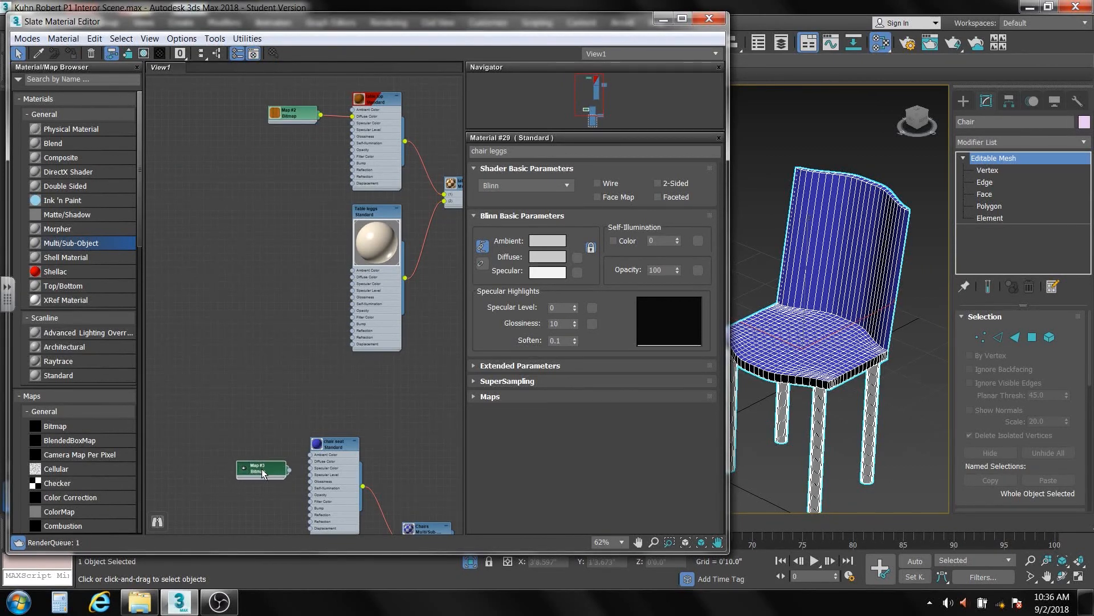
- Show chair seat shaded in the viewport and wire Map #3 into its Diffuse Color
scroll(262, 468, up, 1)
middle_drag(261, 468, 298, 281)
scroll(298, 249, up, 3)
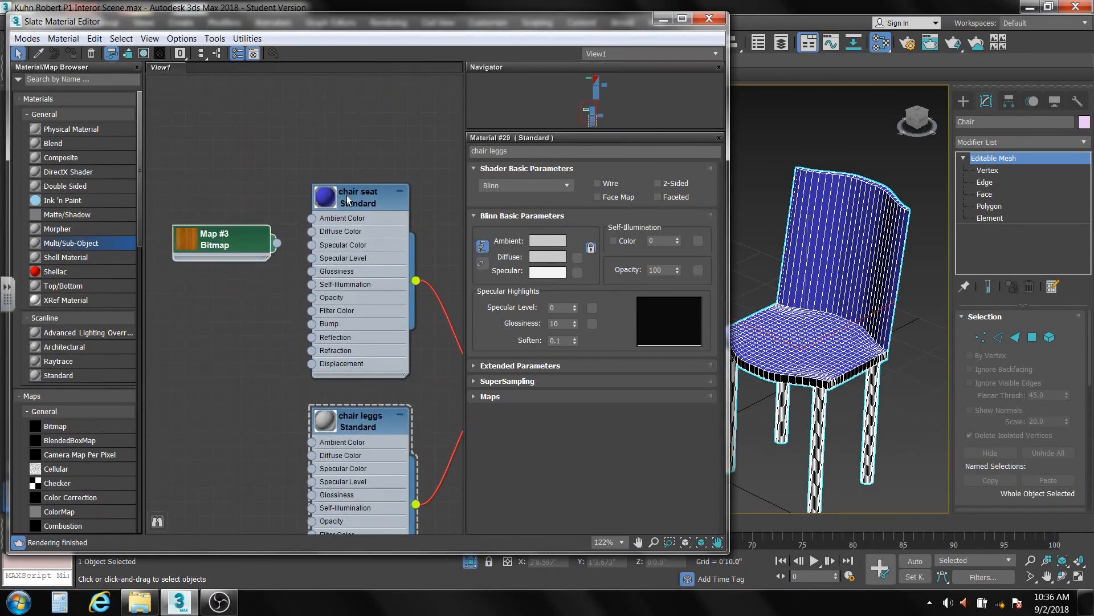
click(346, 195)
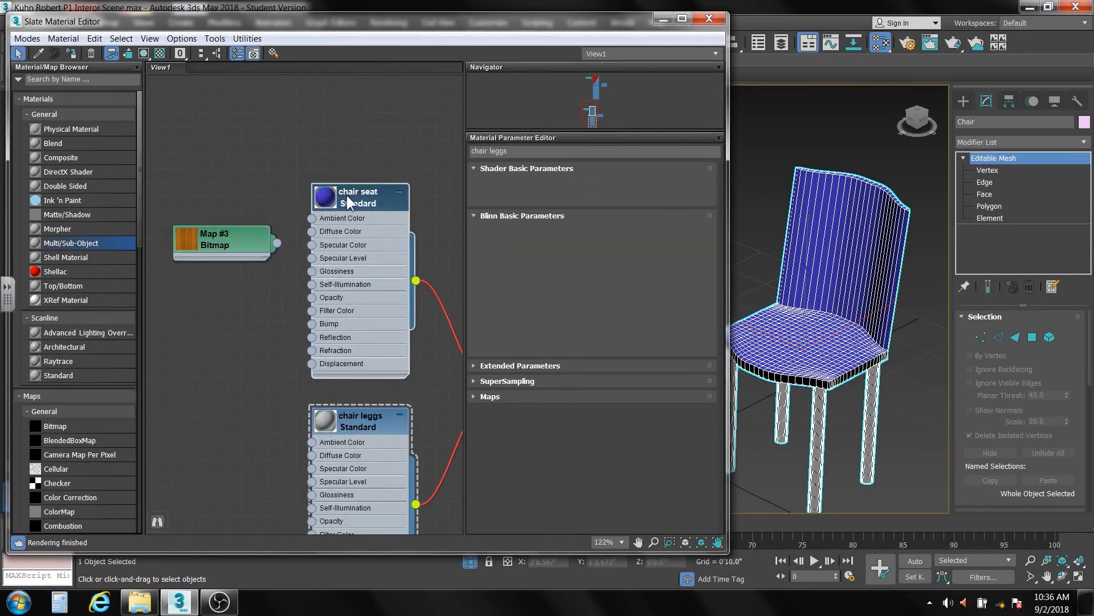
click(143, 53)
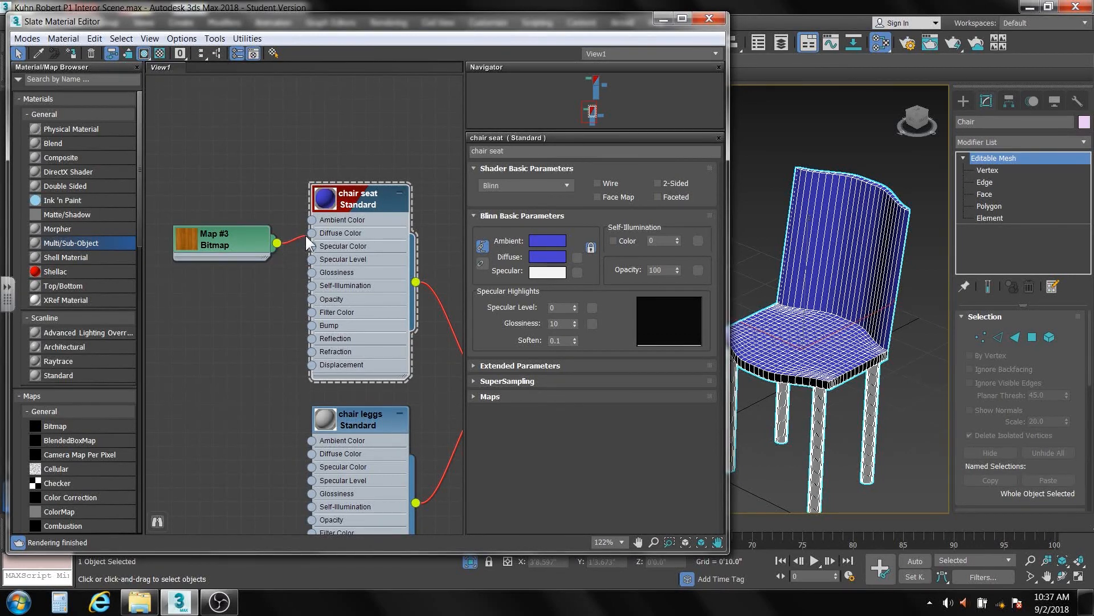
drag(305, 235, 312, 234)
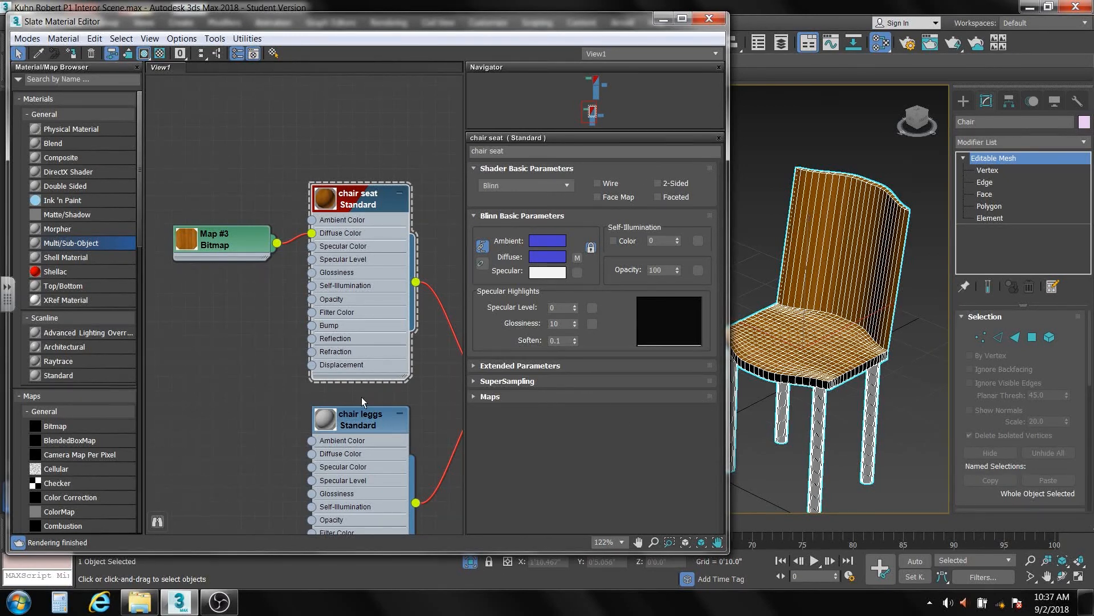
middle_drag(277, 432, 204, 271)
- Paste the copied cream colour as the chair leggs diffuse colour
click(285, 259)
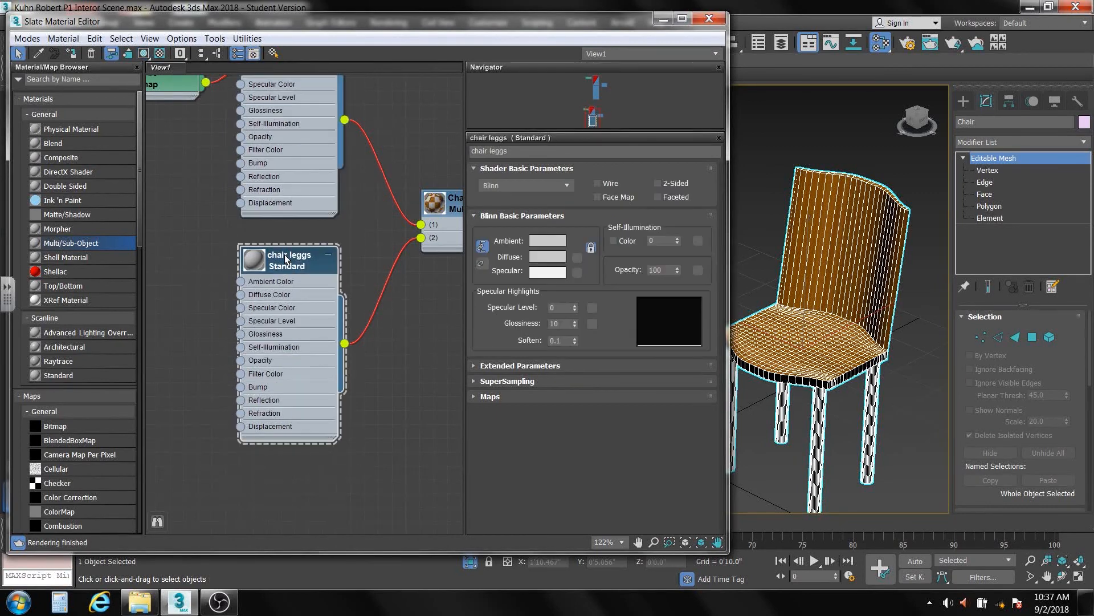
click(546, 256)
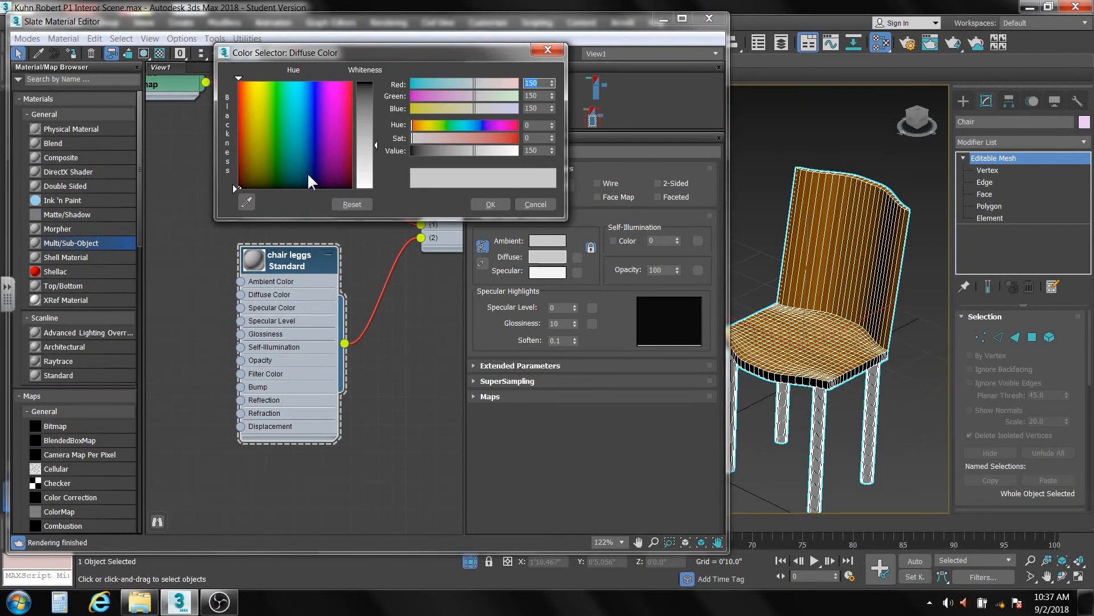
right_click(543, 258)
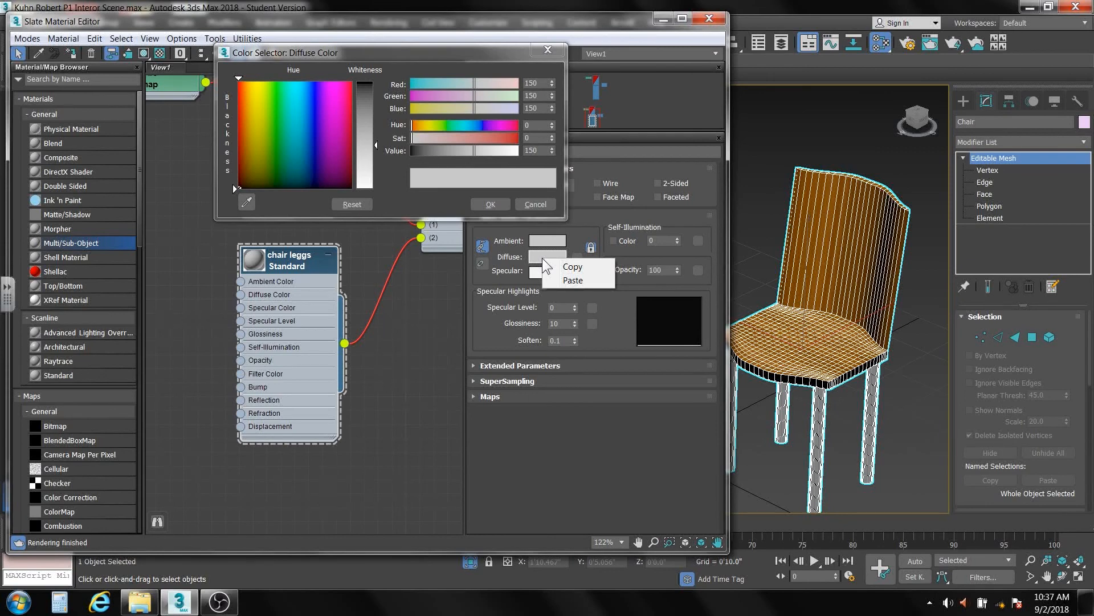
click(573, 280)
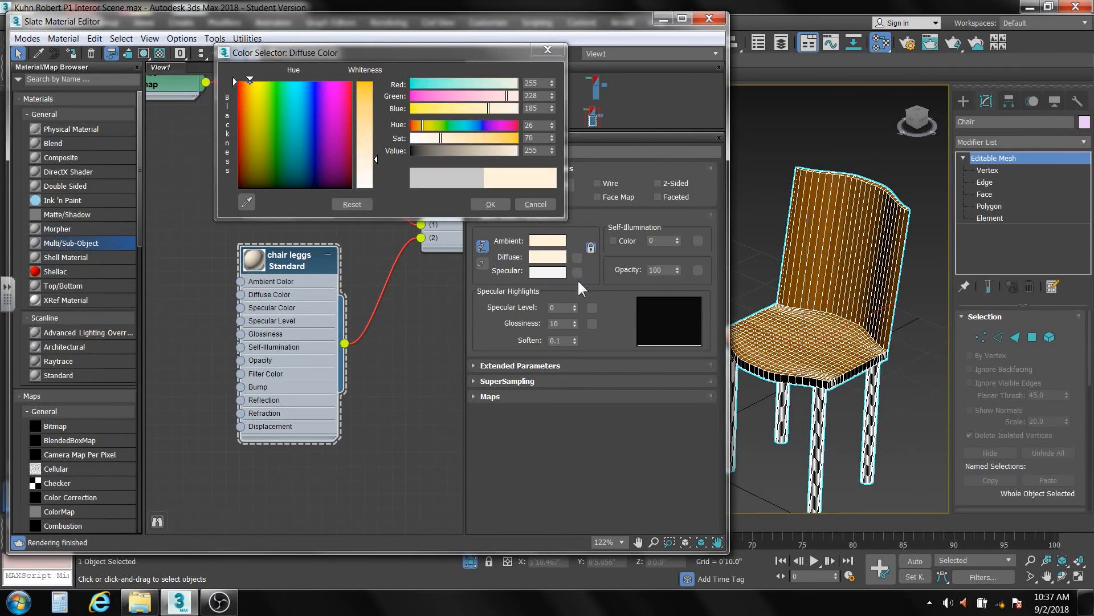
click(492, 204)
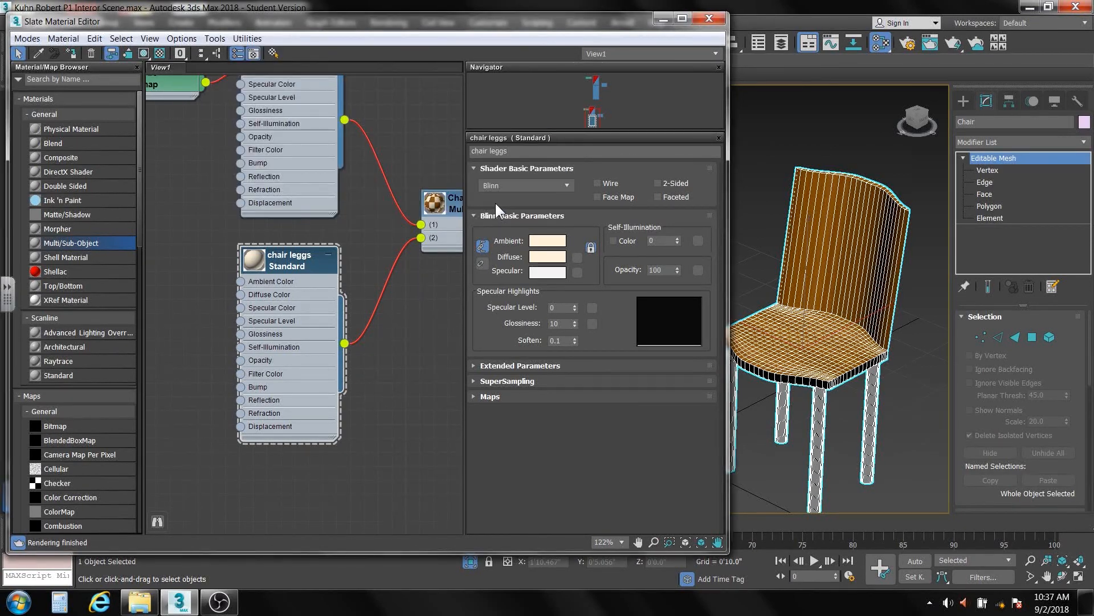
- Set chair leggs Specular Level to 90 and Glossiness to 50, then close the editor
double_click(551, 308)
double_click(554, 320)
text(5)
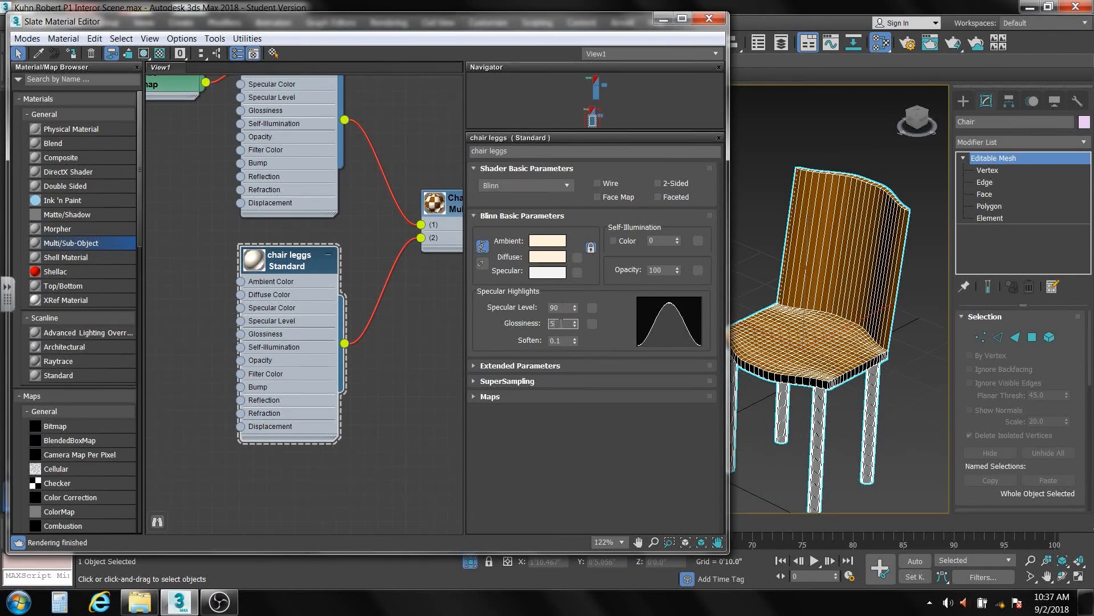
text(0)
key(Return)
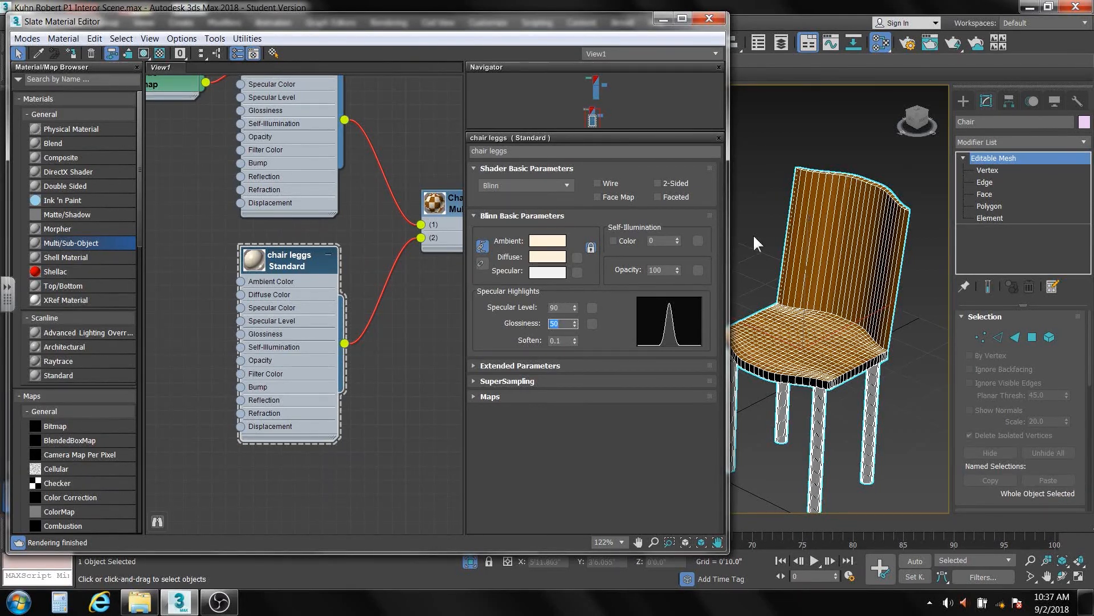
click(709, 18)
- Deselect the chair, reopen the Slate Material Editor, and open Map #3's woodtexture5.jpg bitmap settings
click(722, 258)
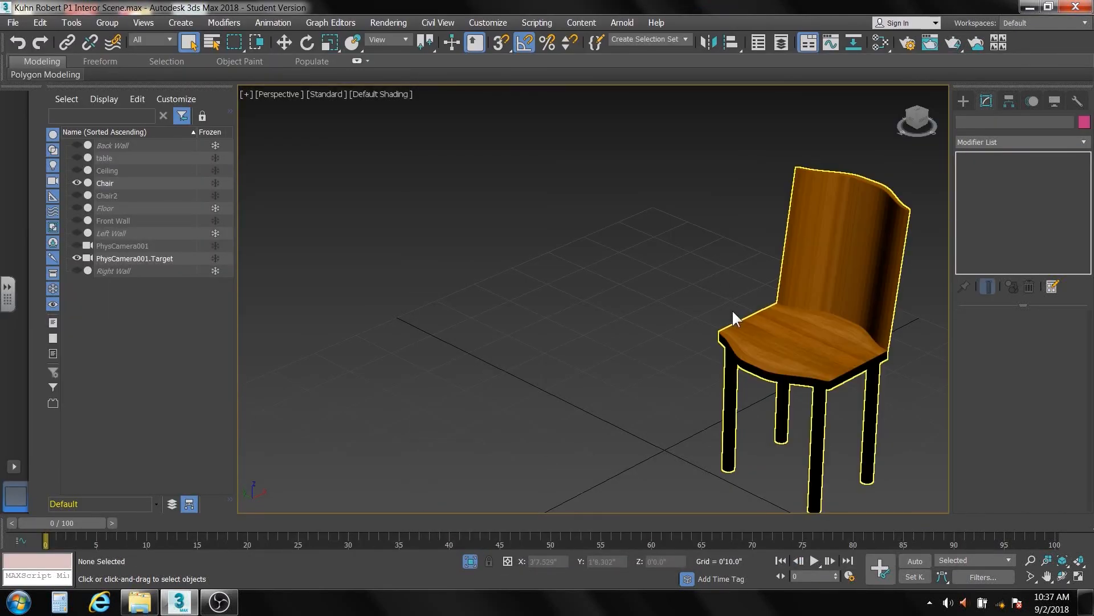
scroll(730, 351, up, 5)
scroll(724, 352, up, 4)
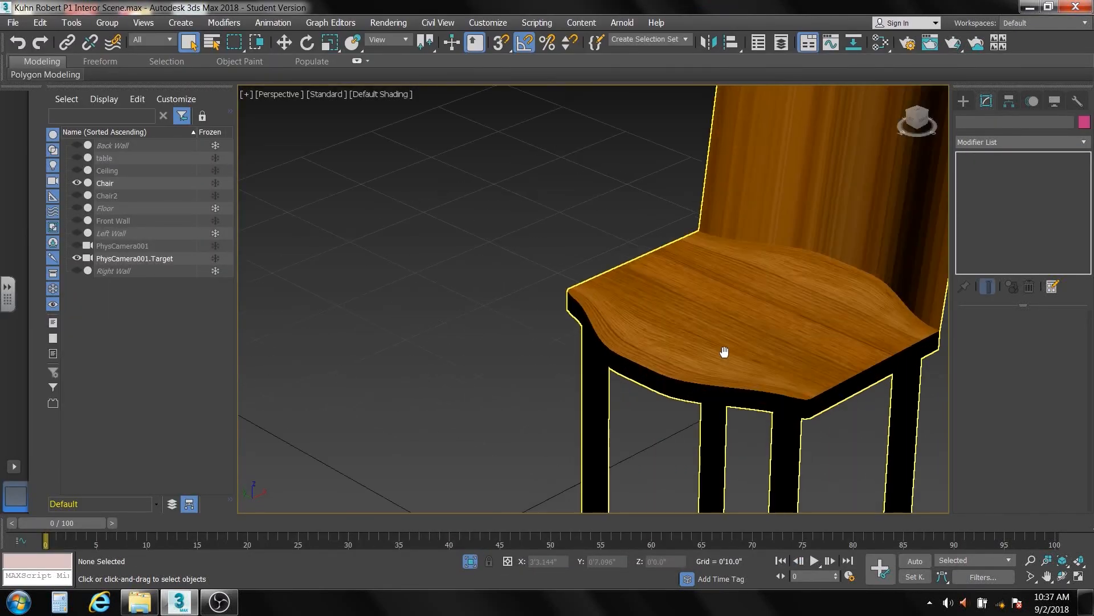
scroll(723, 351, down, 8)
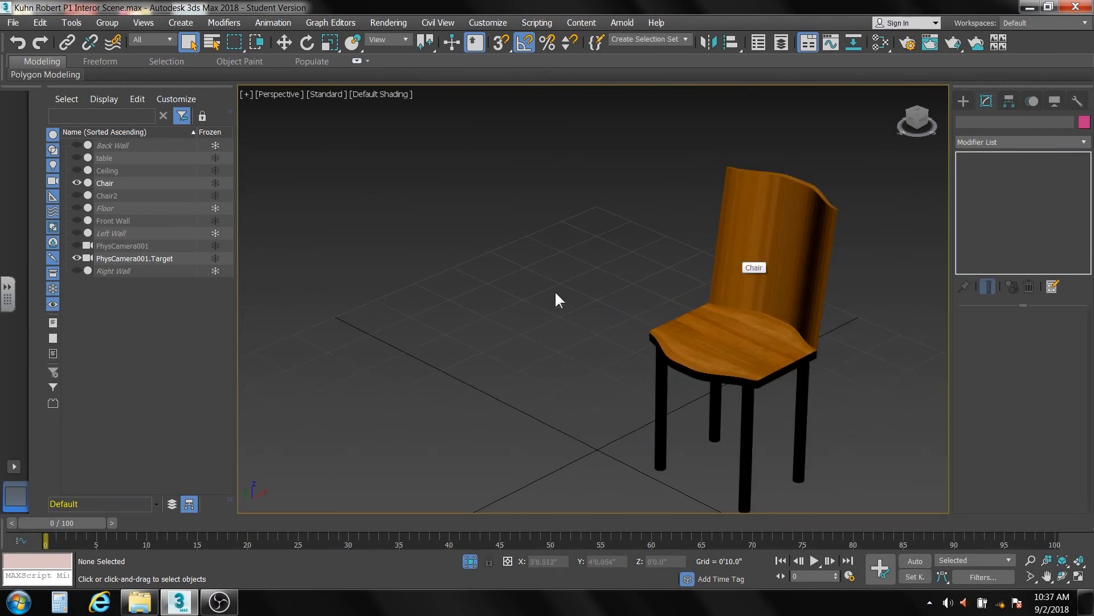
click(879, 41)
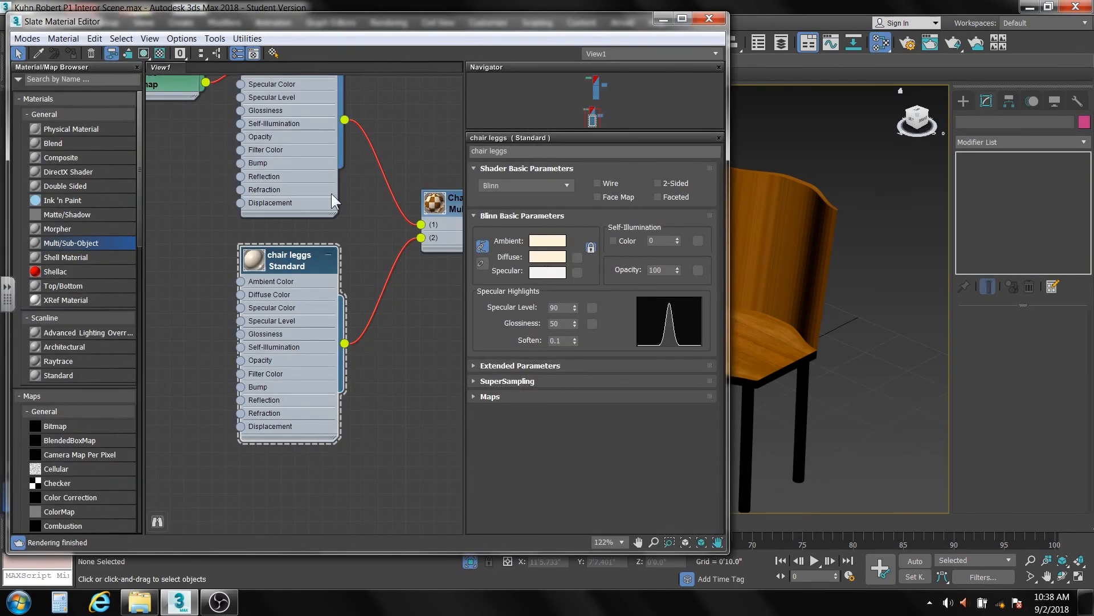
middle_drag(330, 193, 289, 416)
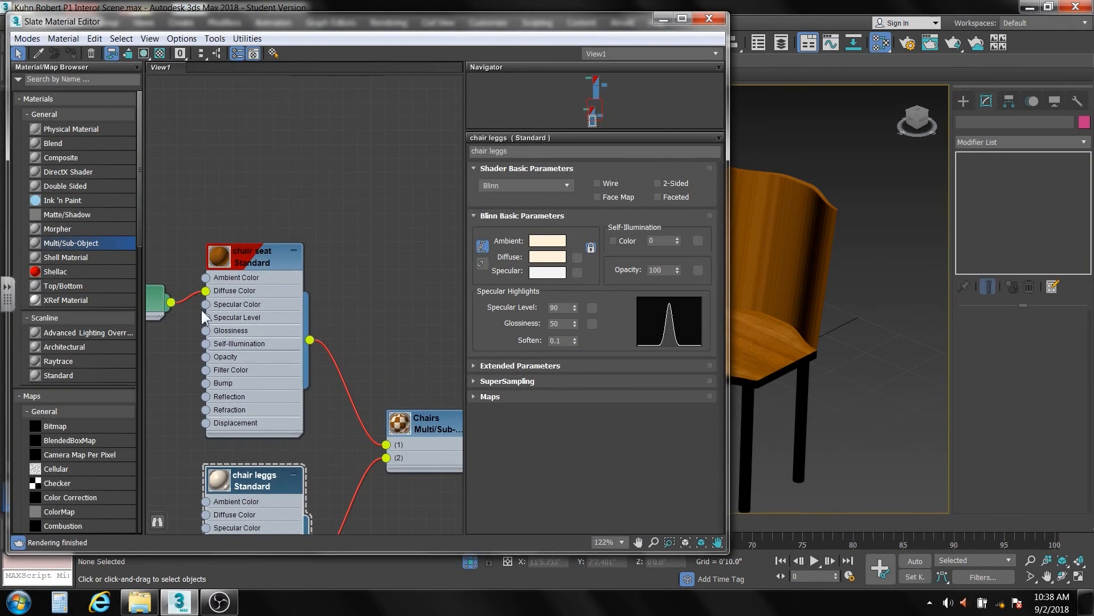
middle_drag(201, 310, 239, 310)
click(216, 291)
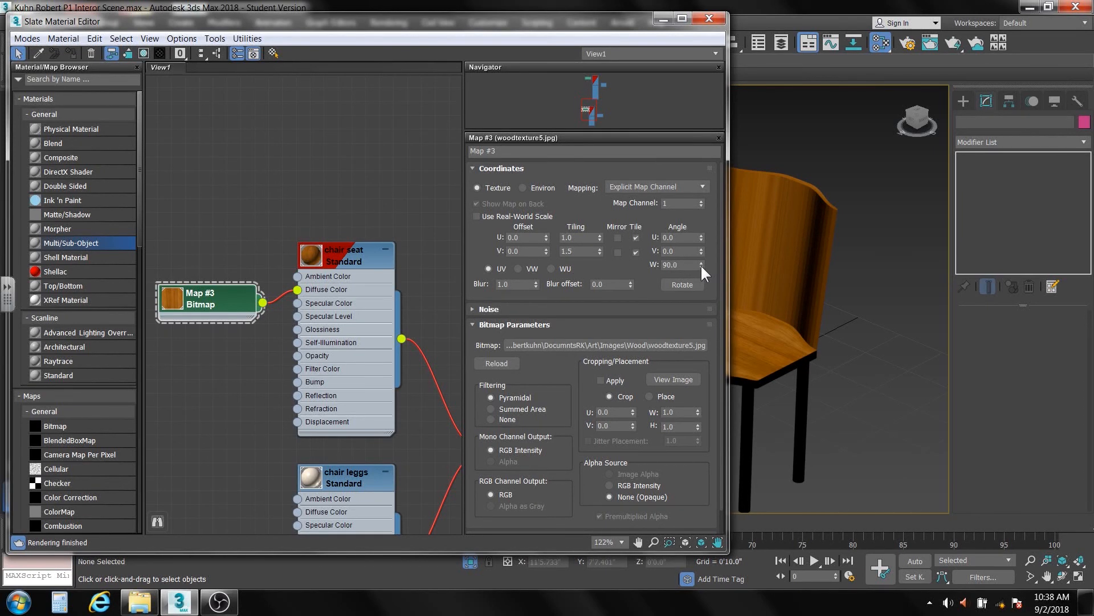
- Reset Map #3's W angle to 0.0 and inspect the chair's new wood grain
right_click(700, 265)
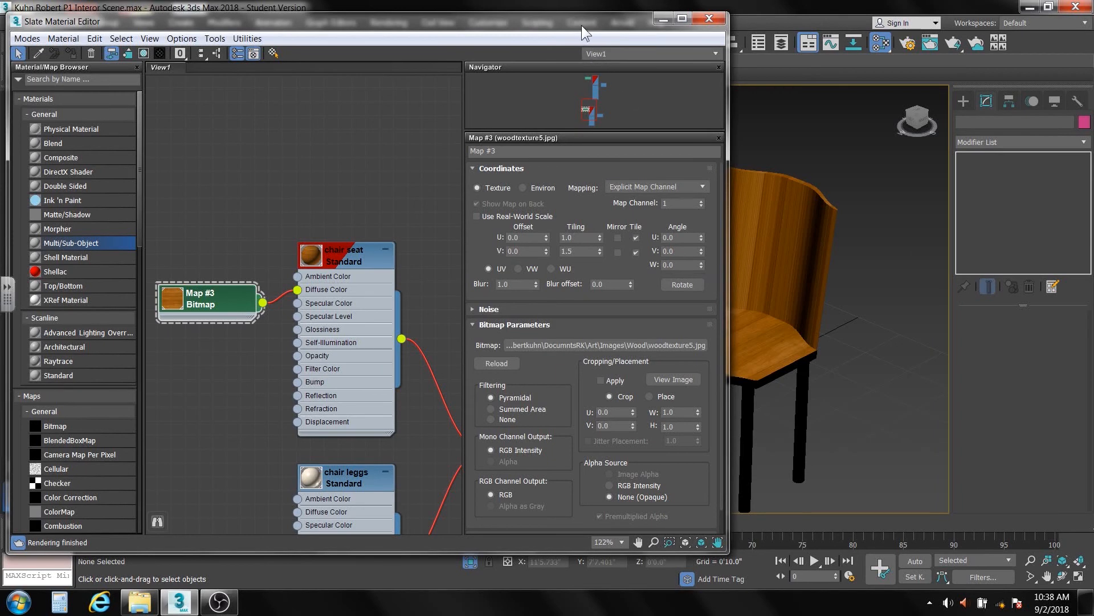
drag(582, 25, 475, 28)
click(743, 396)
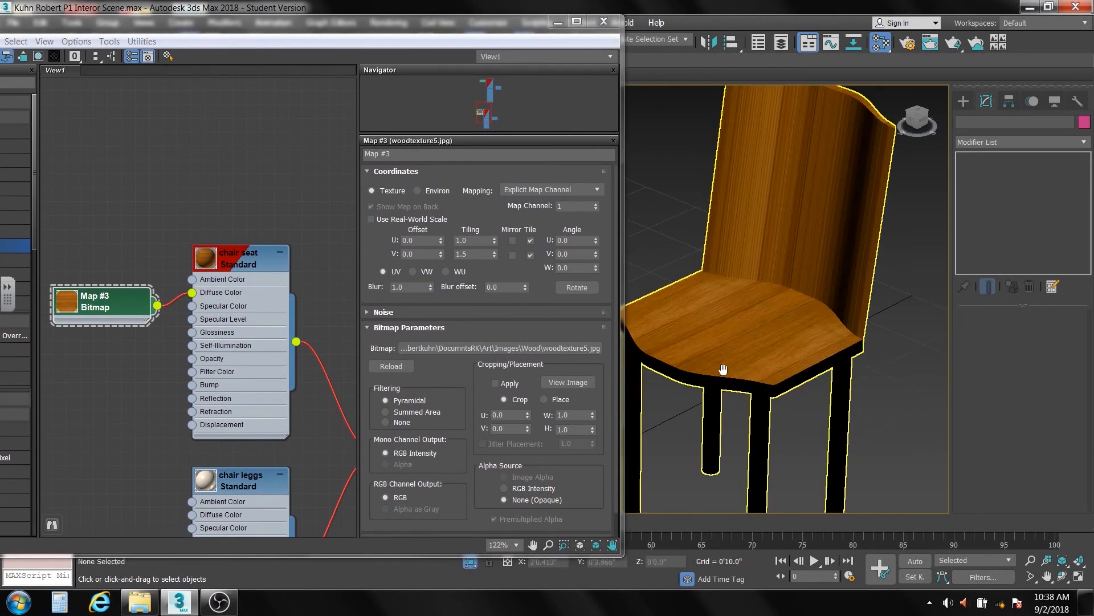
scroll(736, 382, up, 5)
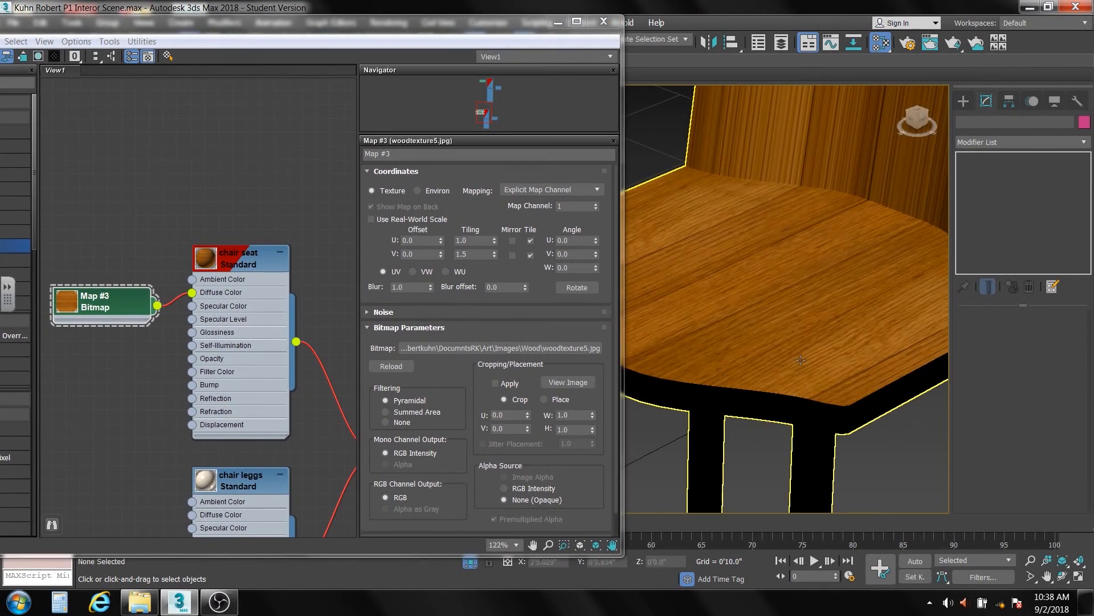
scroll(828, 388, down, 6)
scroll(828, 388, up, 2)
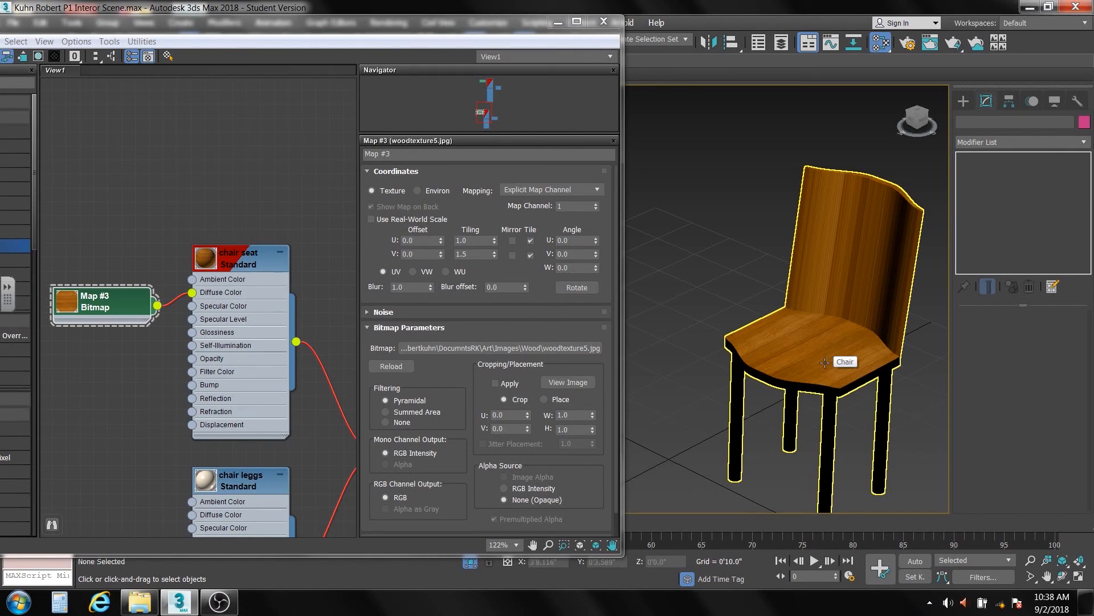
click(841, 162)
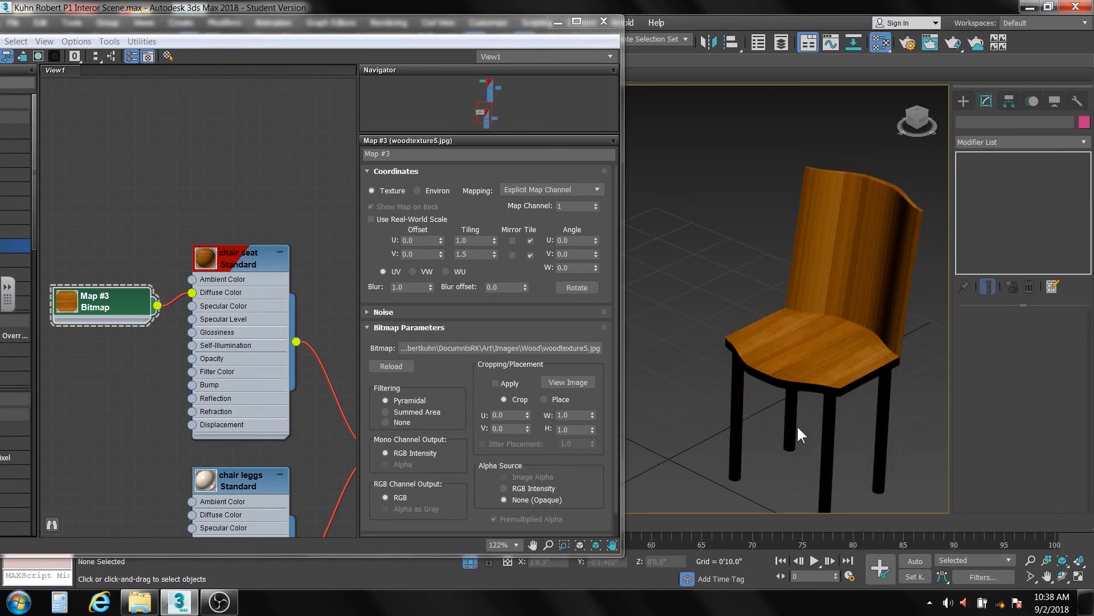
scroll(203, 408, down, 3)
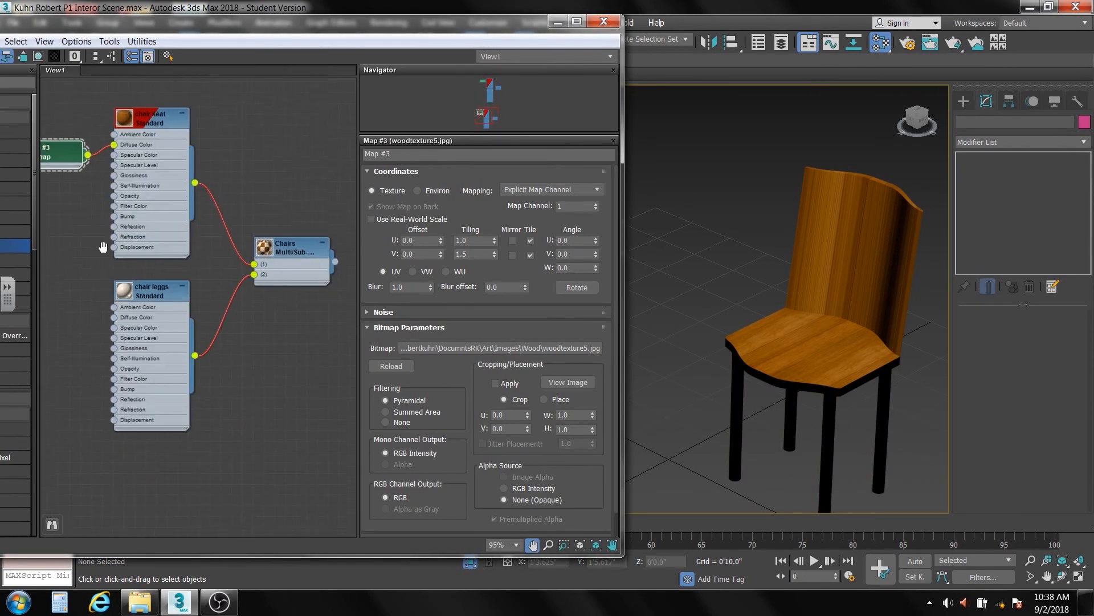
- Add slot 3, Material #30, to the Chairs multi/sub-object material and open its parameters
middle_drag(104, 233, 146, 268)
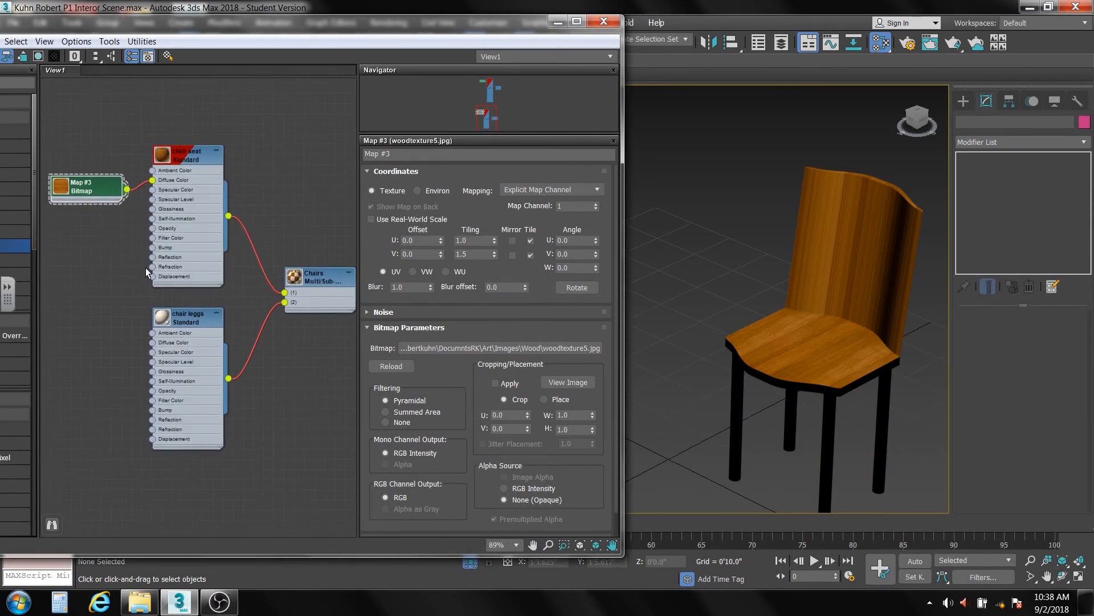
double_click(320, 278)
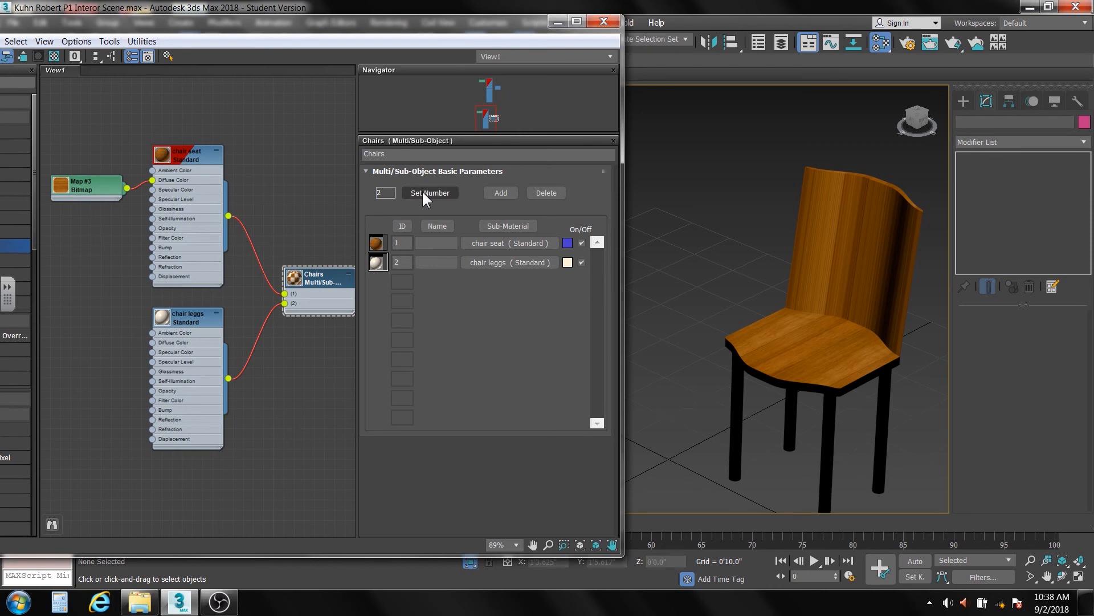
click(500, 193)
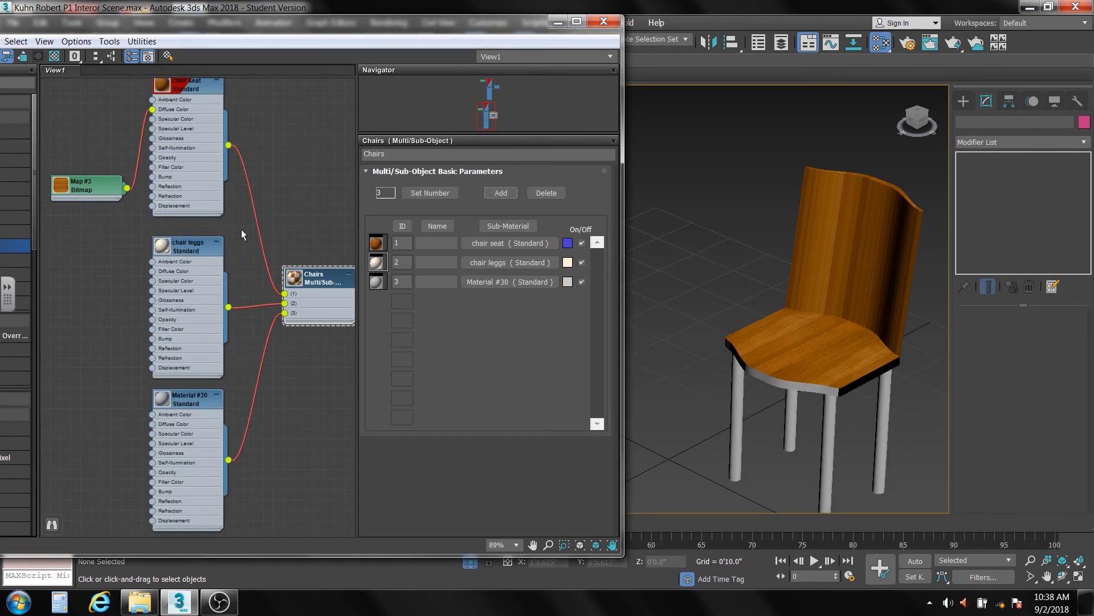
drag(94, 188, 96, 127)
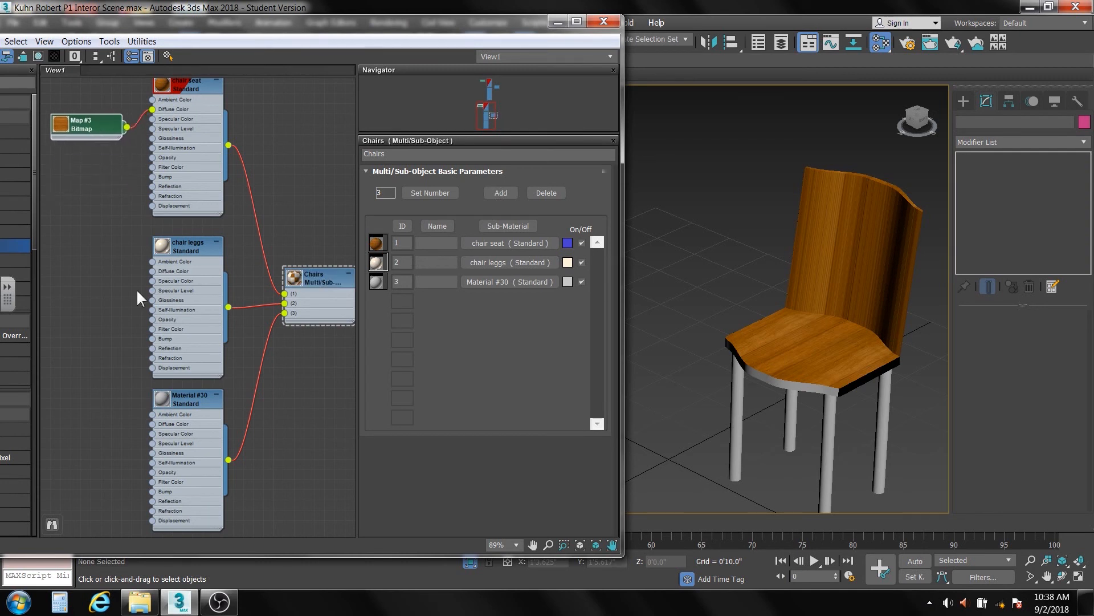
double_click(196, 402)
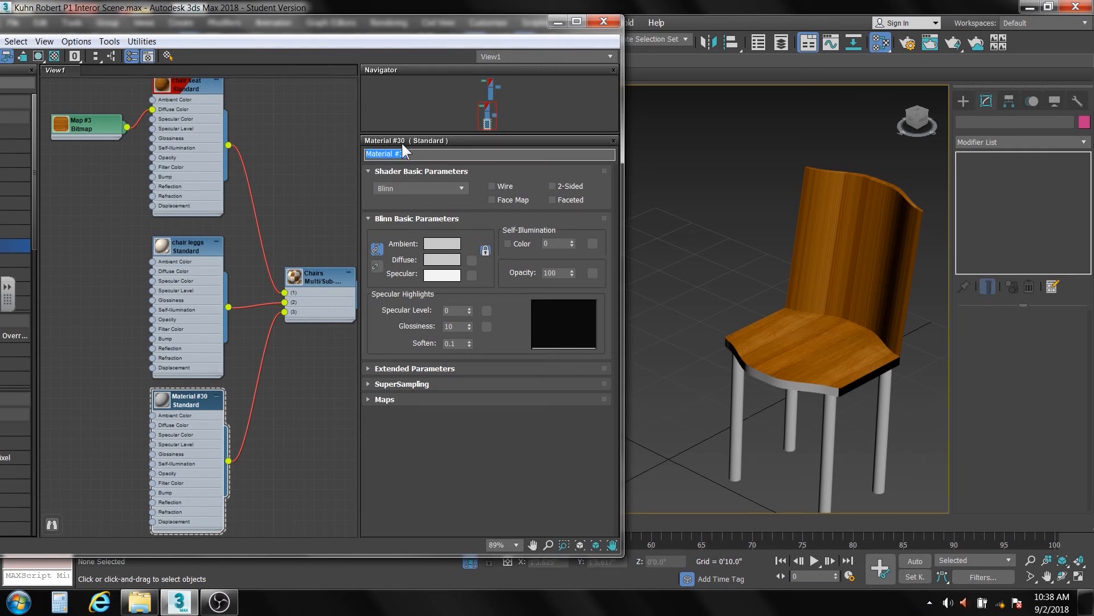
- Rename Material #30 to 'seat back' and wire a cloned wood bitmap, Map #4, into its Diffuse Color
text(seat back)
click(90, 126)
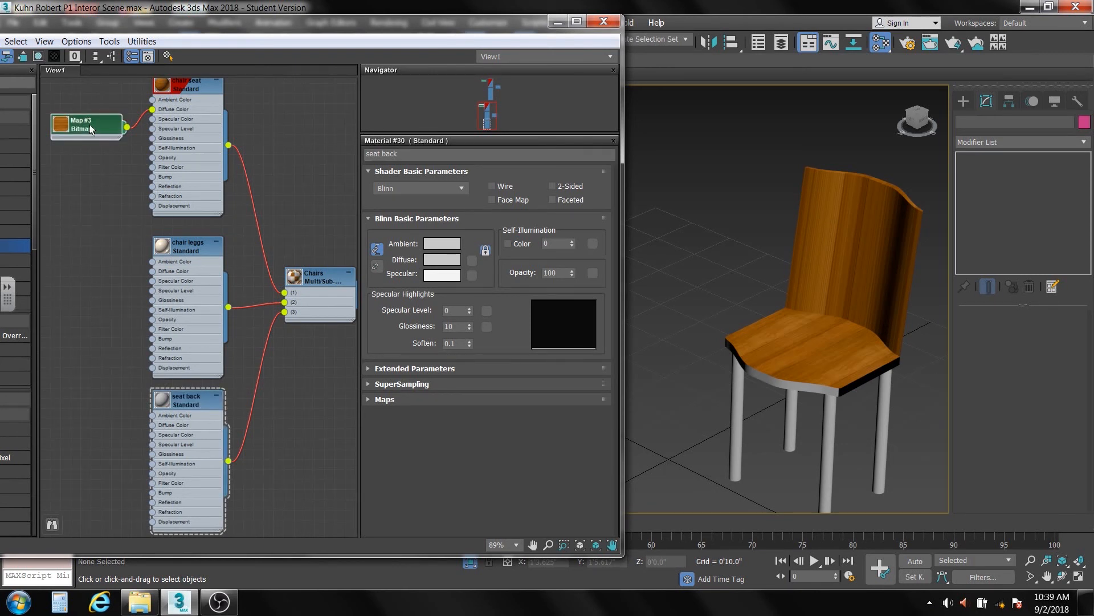
mouse_move(90, 125)
shift+mouse_down()
mouse_move(70, 232)
mouse_move(83, 421)
shift+mouse_up()
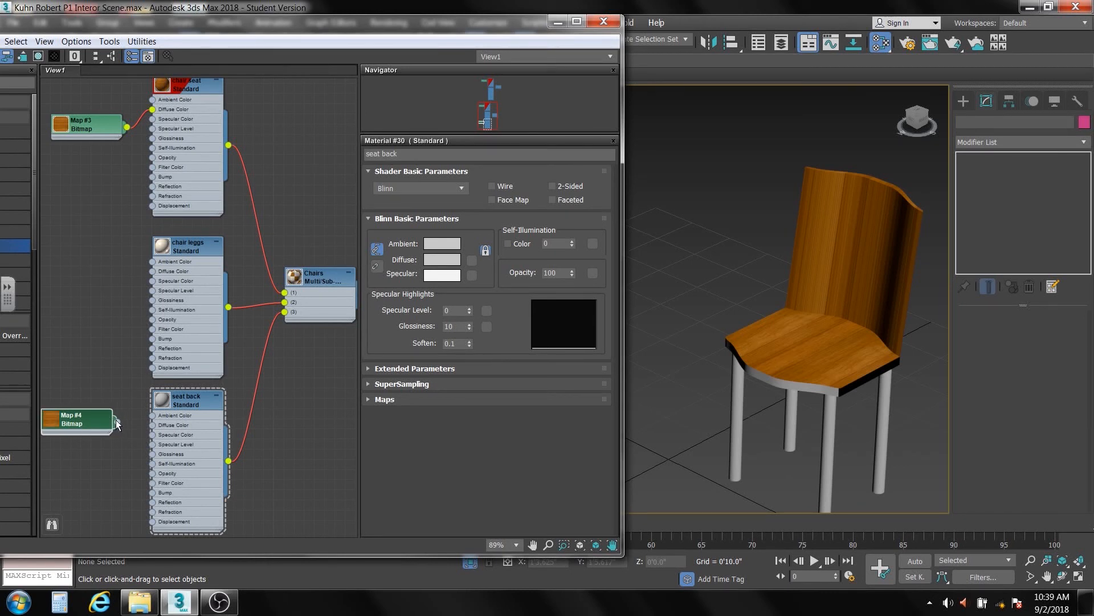
drag(152, 430, 153, 426)
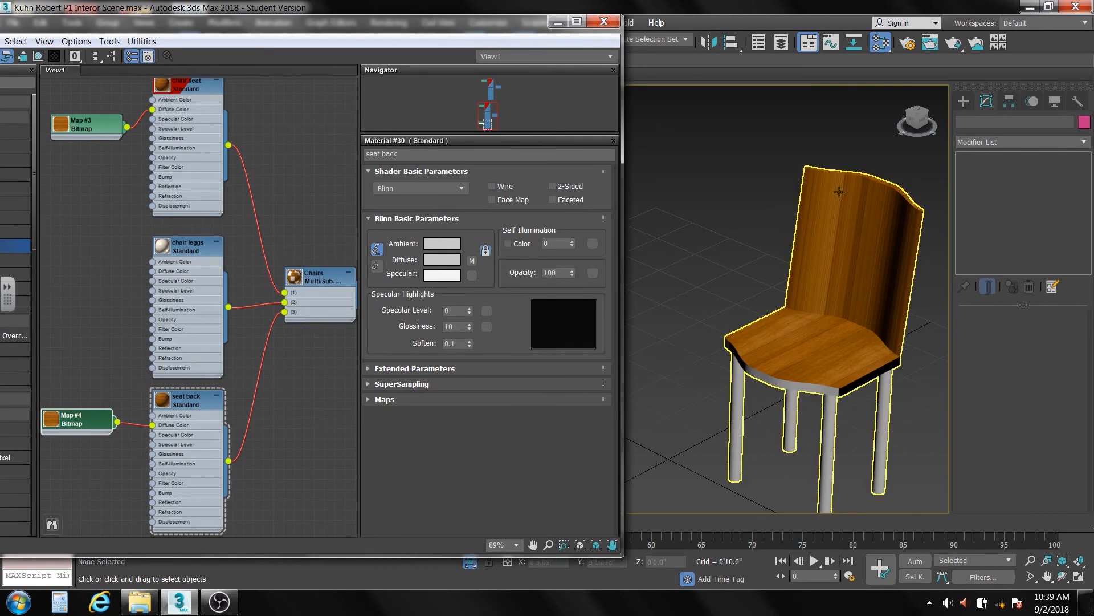
click(766, 153)
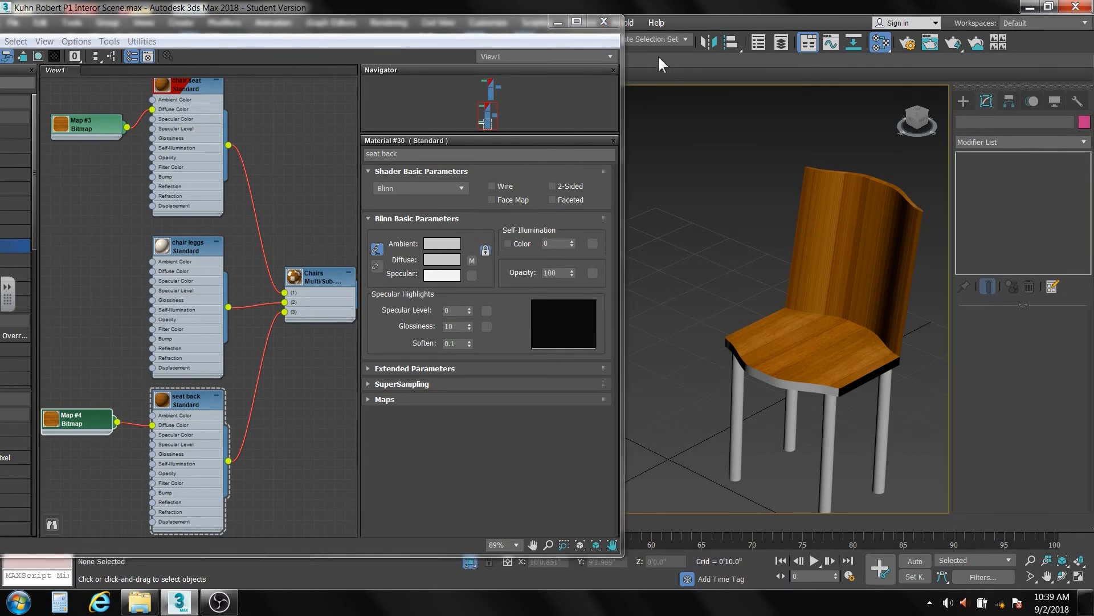
- Select the chair's backrest polygons and set their Material ID to 3
click(603, 21)
click(808, 224)
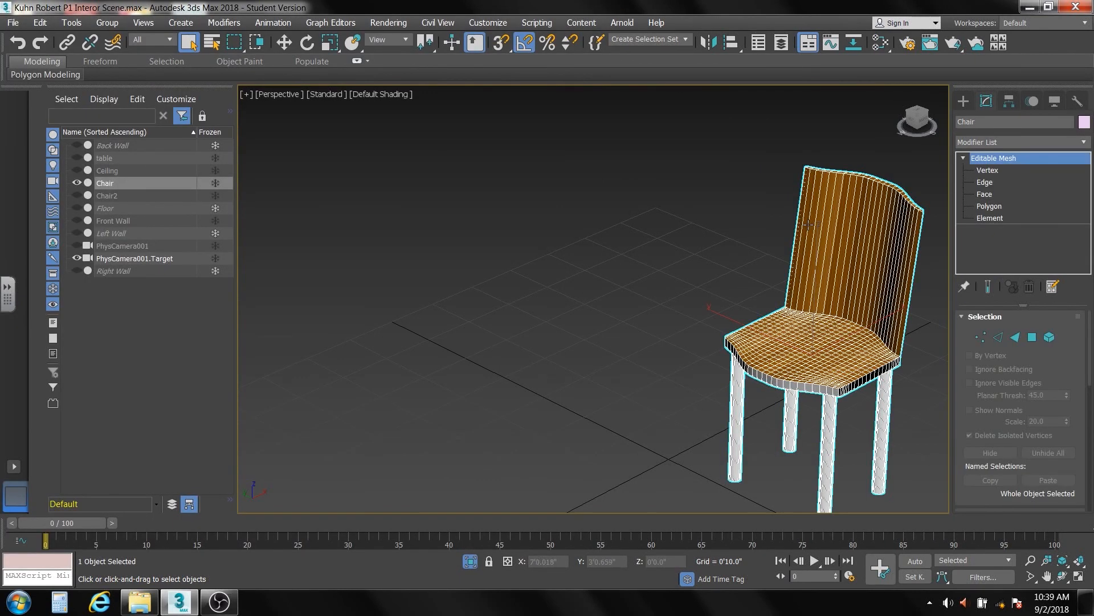
middle_drag(795, 276, 653, 254)
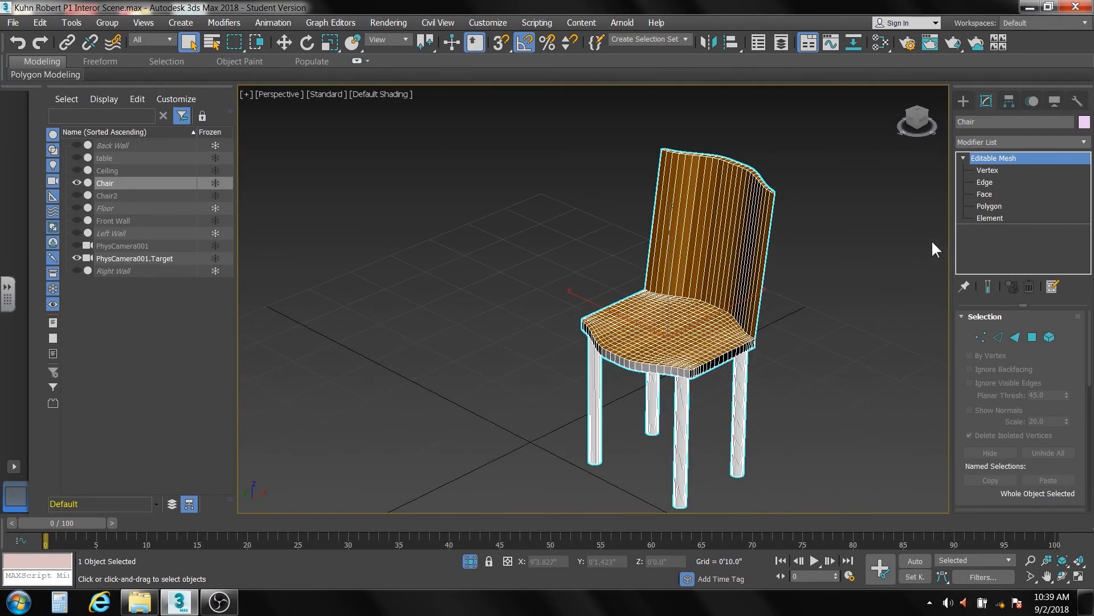
click(985, 206)
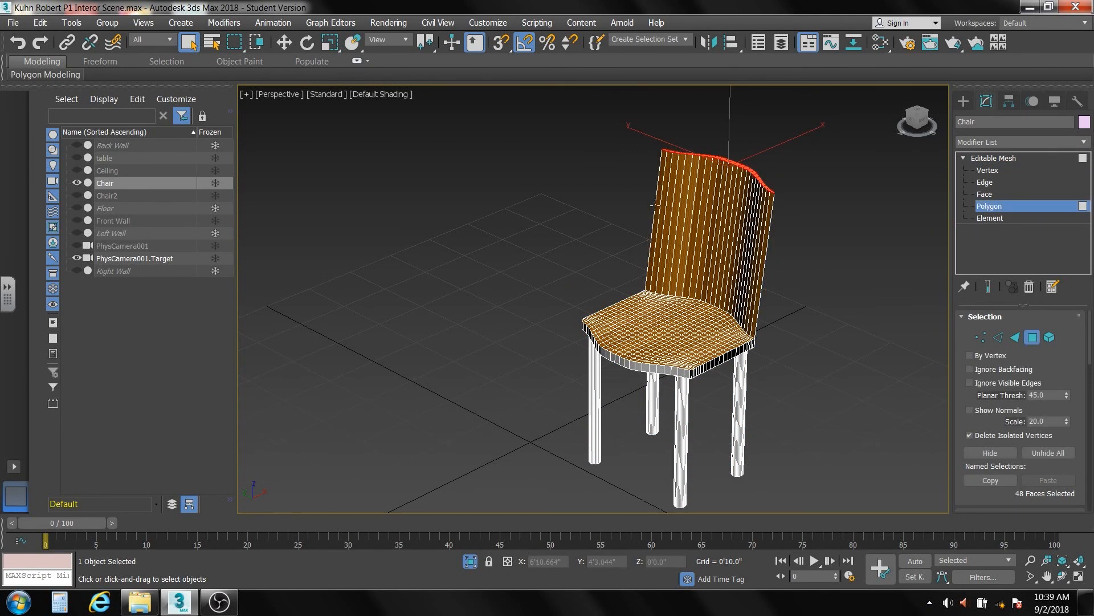
drag(626, 122, 802, 228)
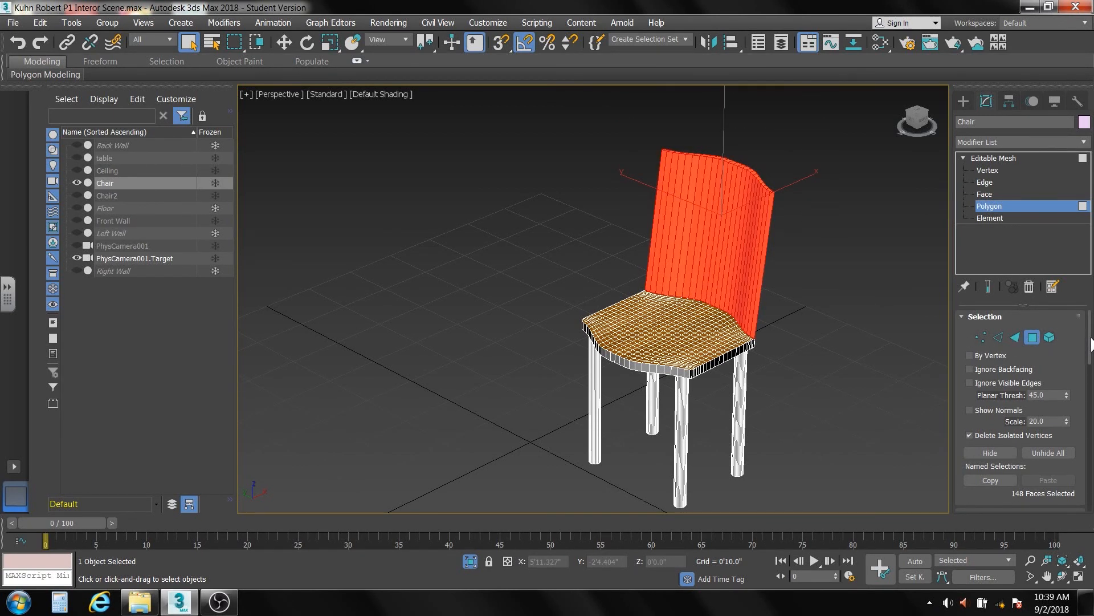
scroll(1089, 354, down, 2)
drag(1089, 353, 1091, 473)
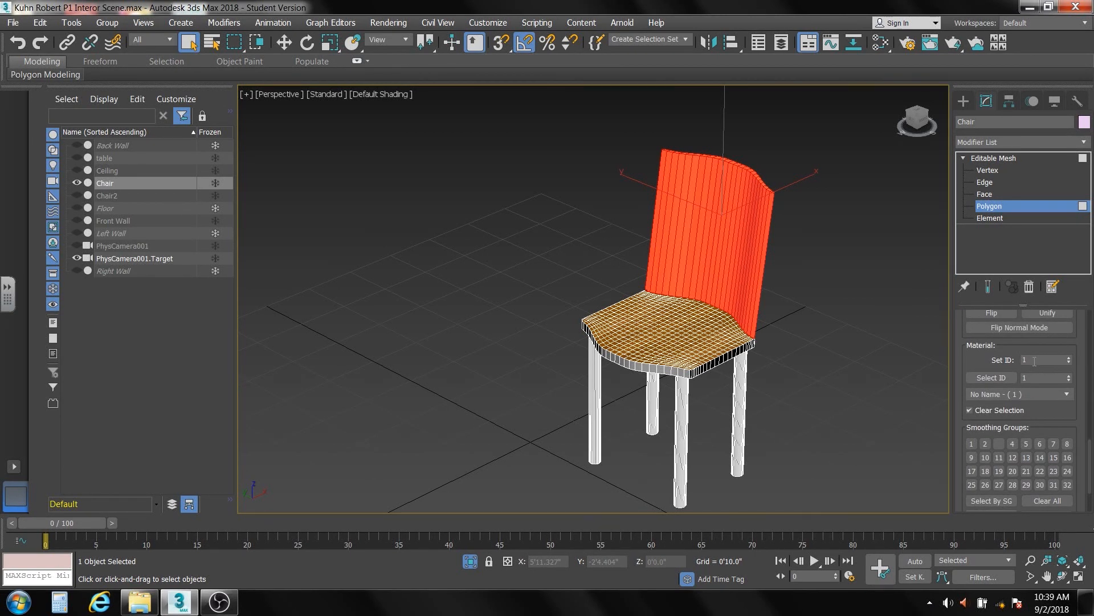
double_click(1034, 361)
key(Return)
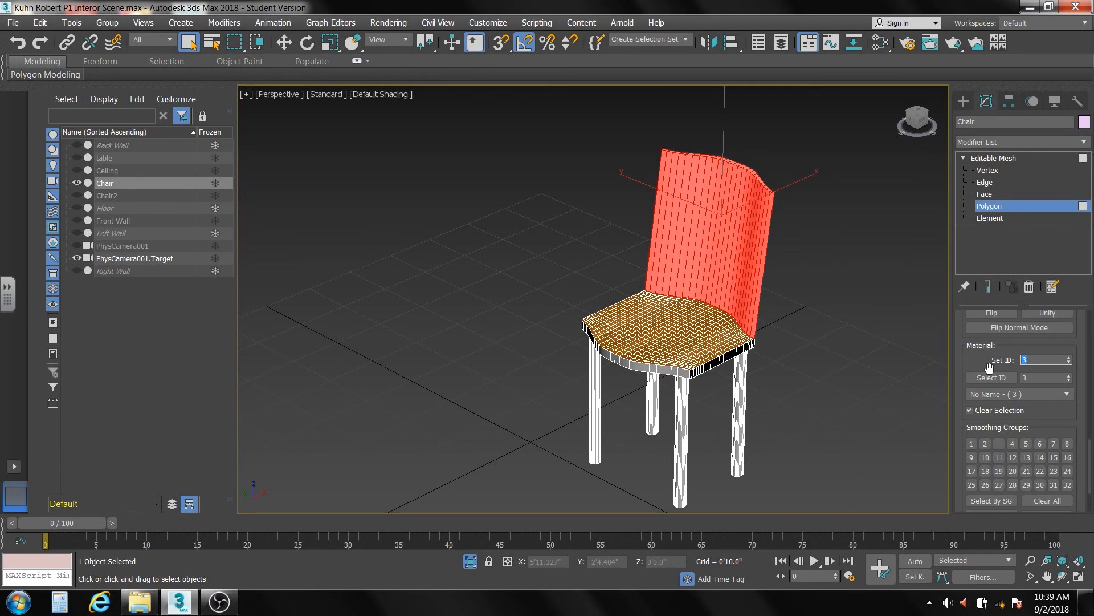
click(807, 240)
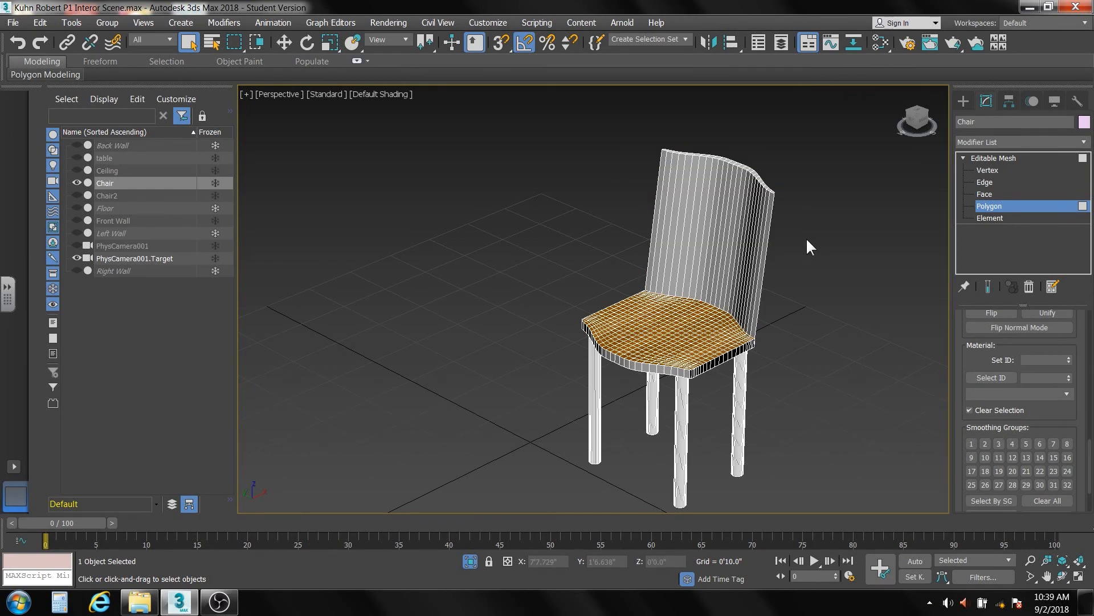
- Show the seat back material's wood texture shaded on the chair in the viewport
click(907, 44)
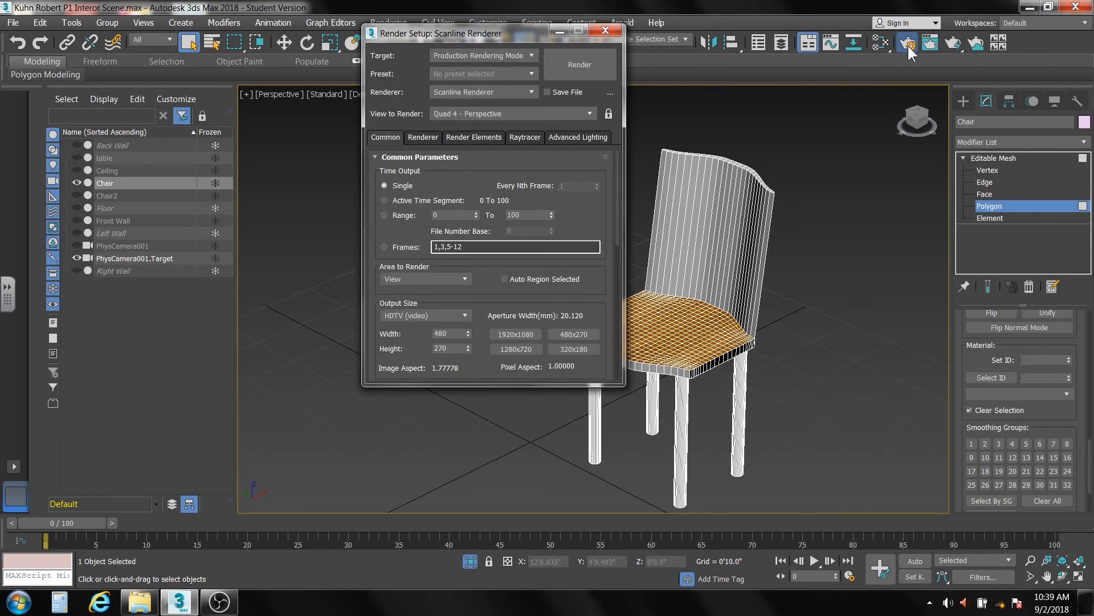
click(605, 30)
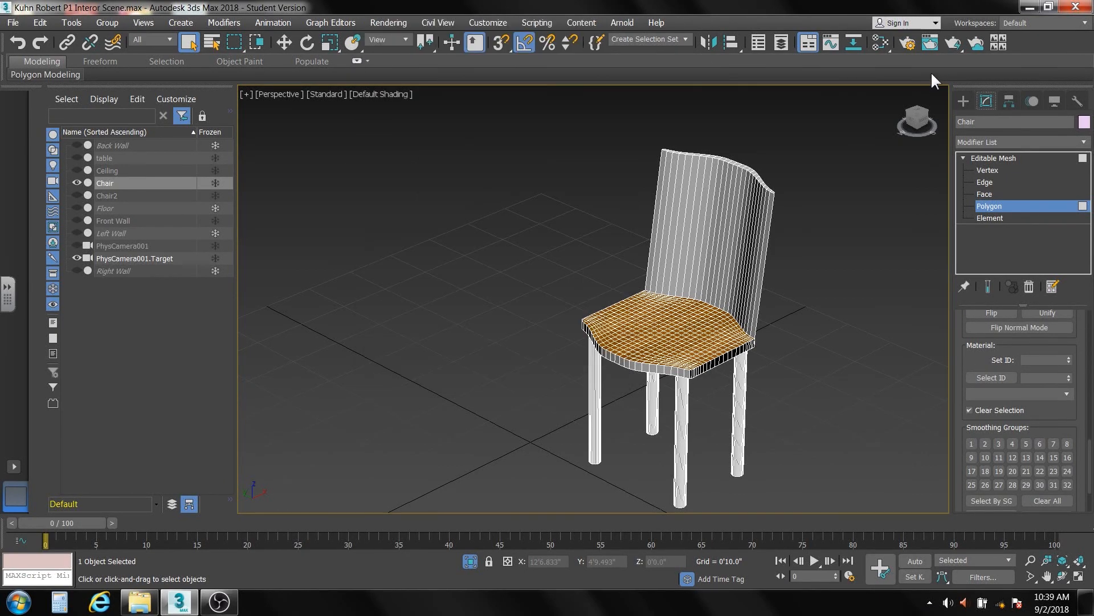
click(880, 42)
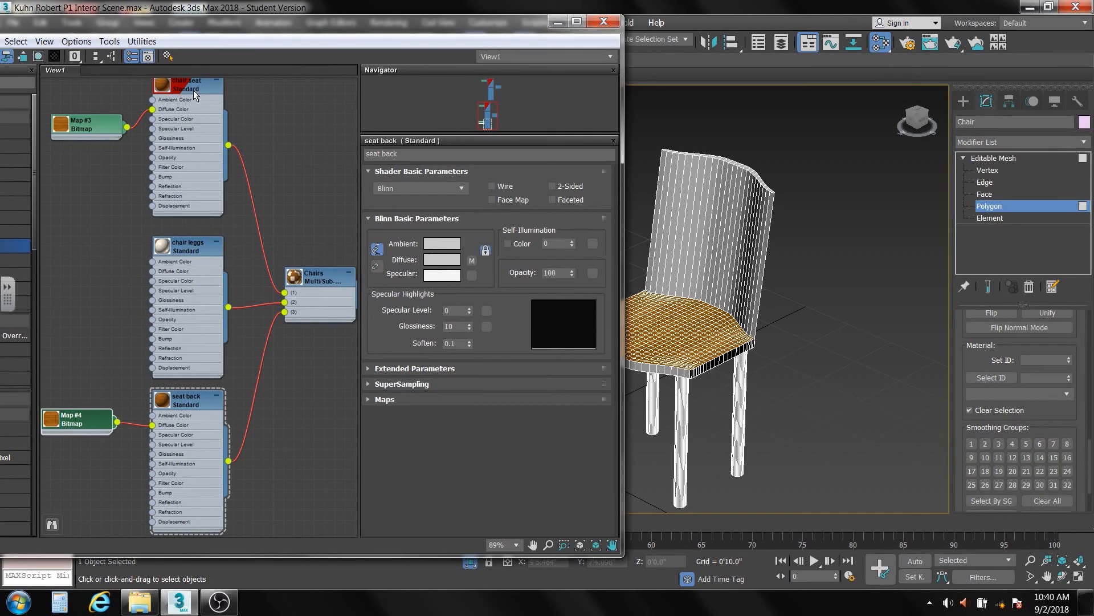
click(192, 397)
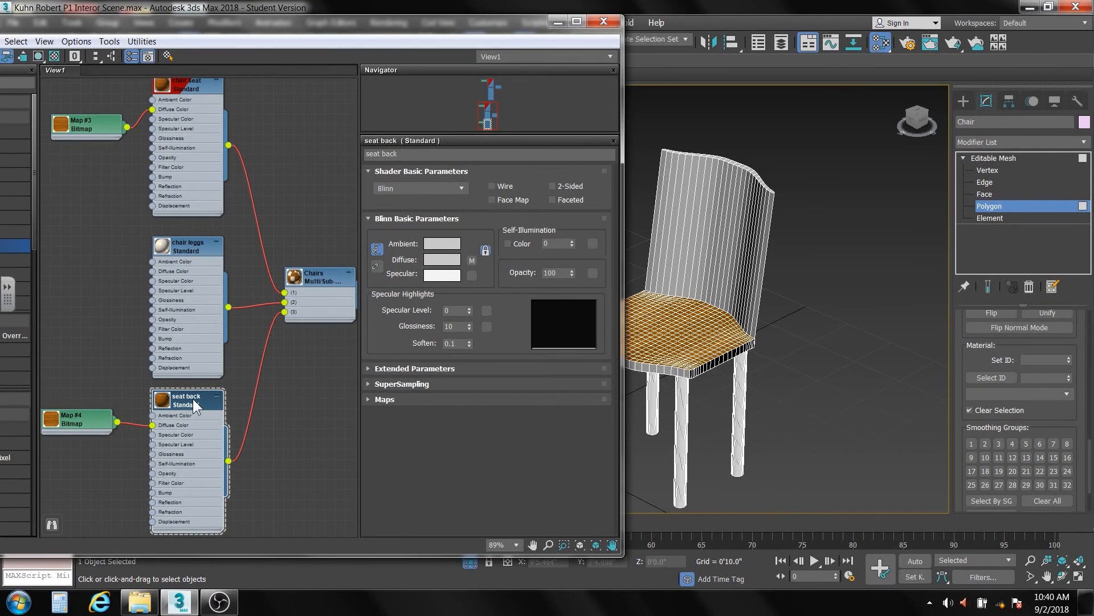
click(39, 55)
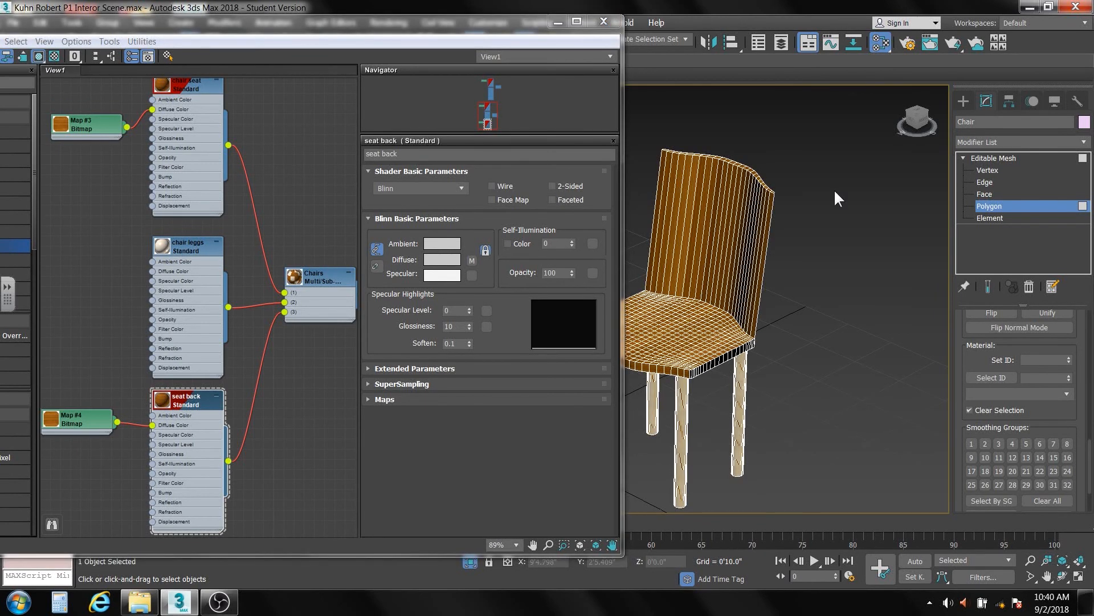
click(1007, 159)
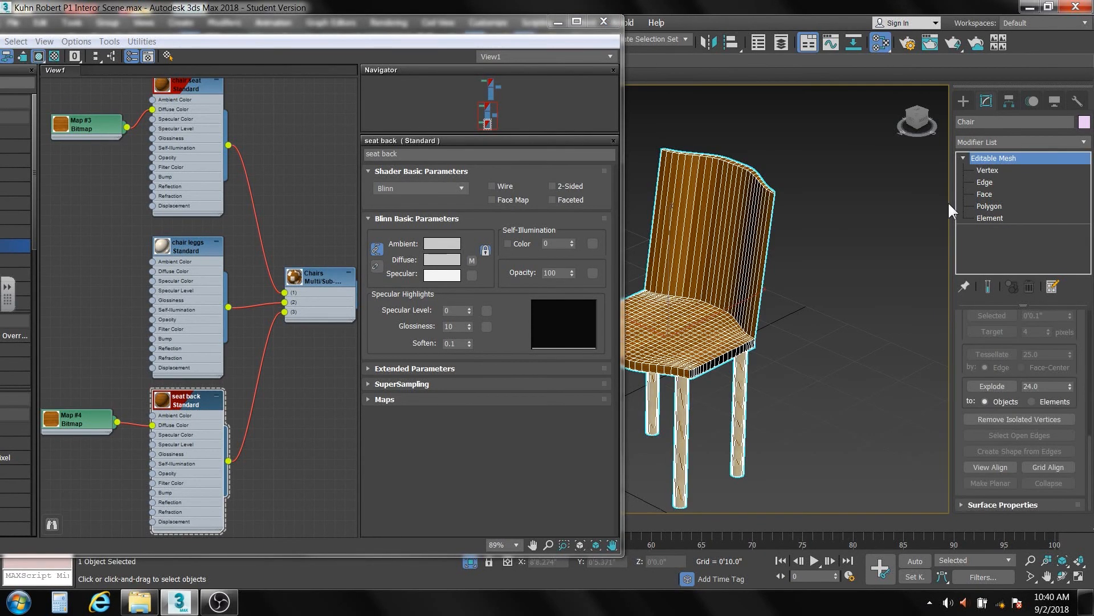
click(847, 282)
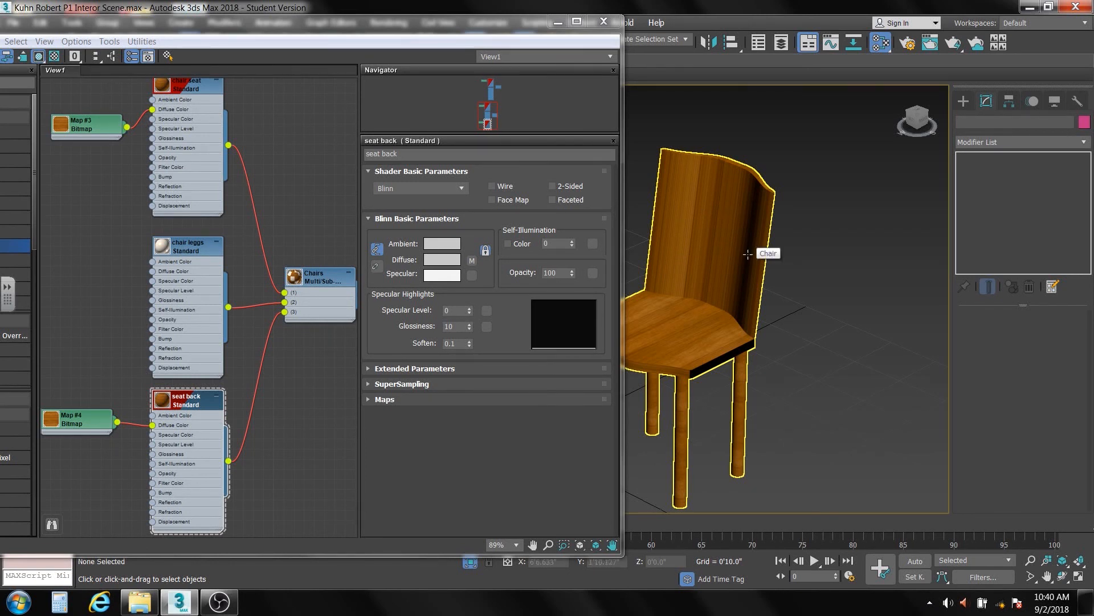
click(747, 254)
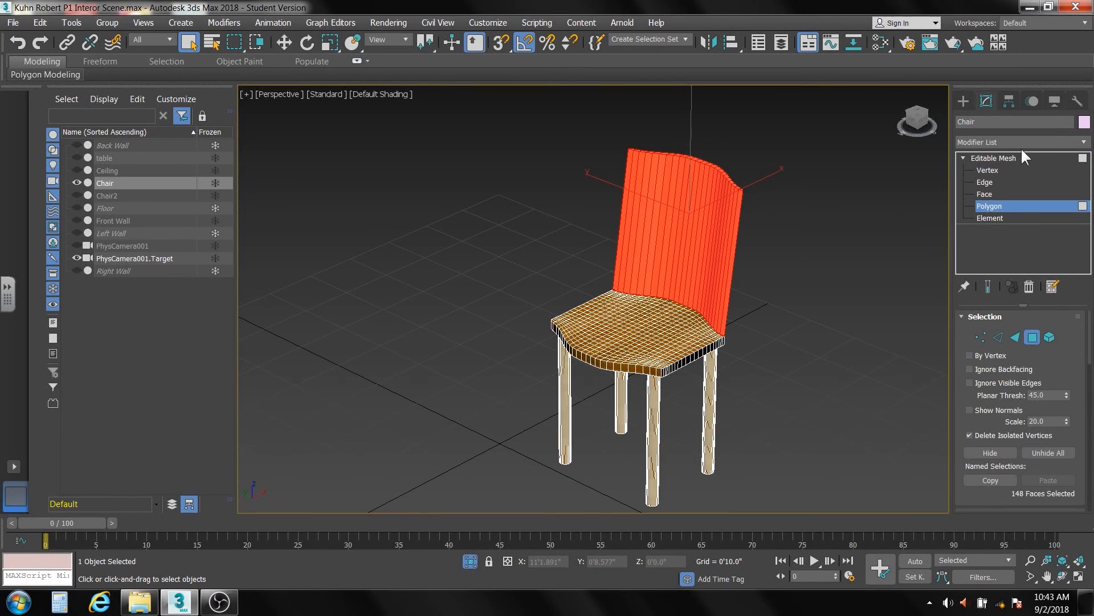
- Add a UVW Map modifier on top of the chair's Editable Mesh
click(1084, 143)
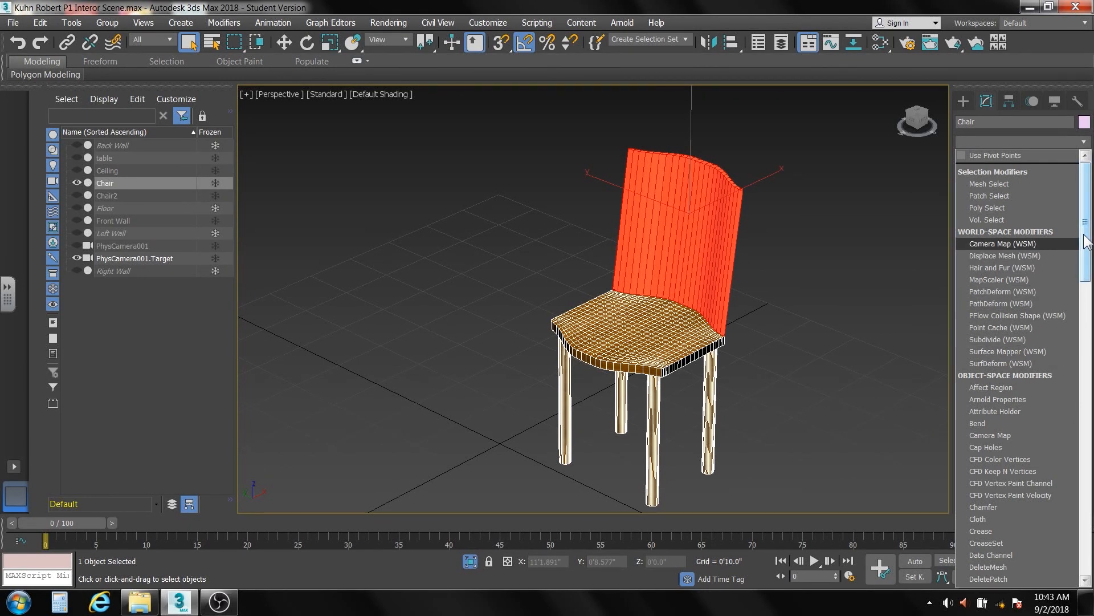
drag(1085, 242, 1086, 255)
drag(1089, 279, 1088, 432)
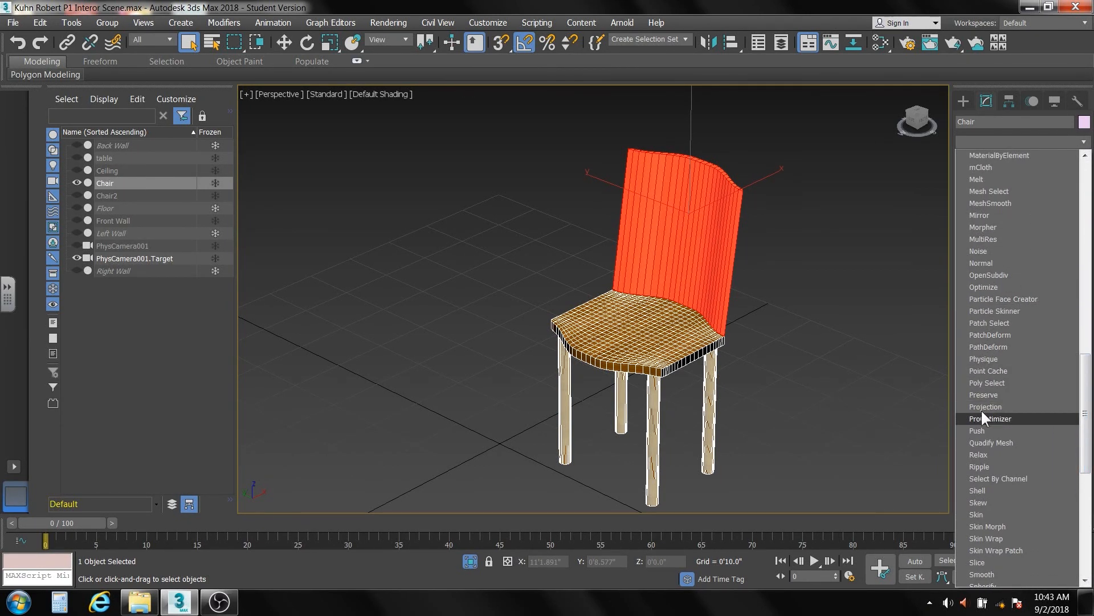
drag(1090, 392, 1082, 520)
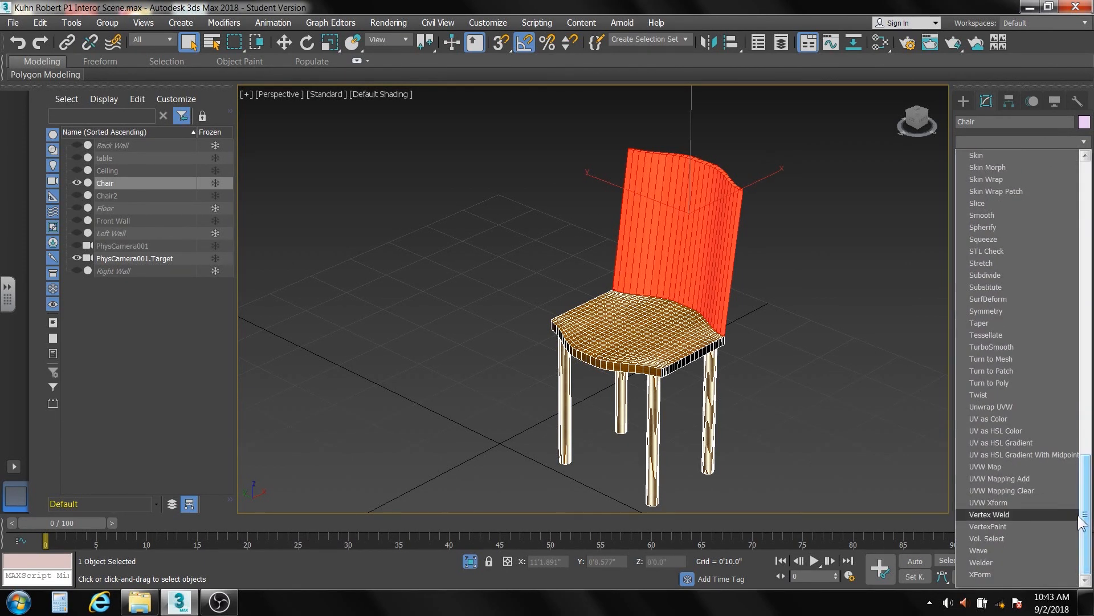
click(999, 465)
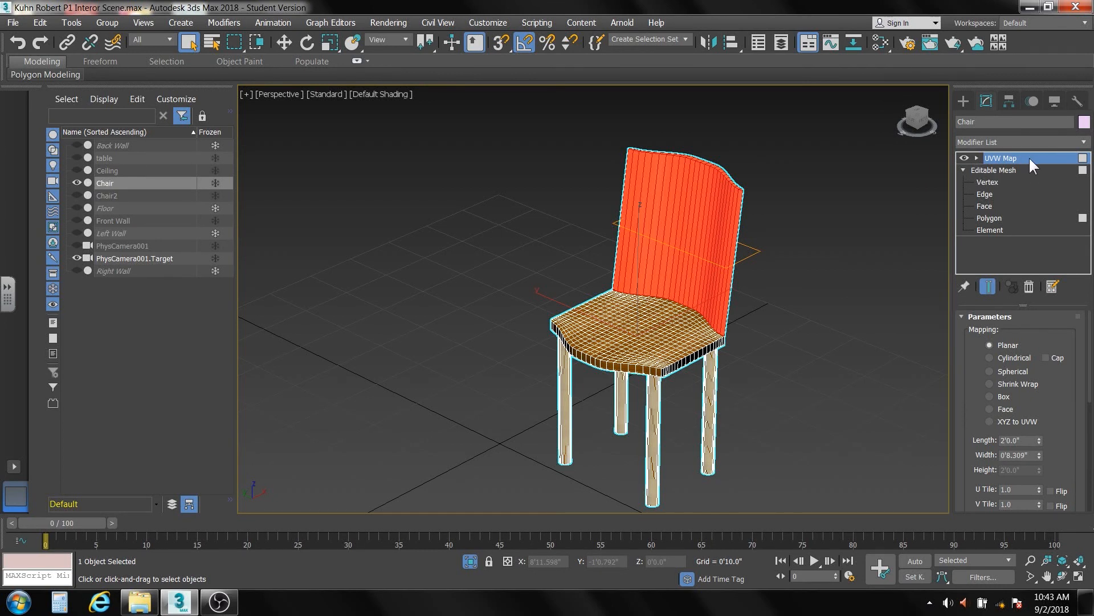
- Switch the chair's UVW Map gizmo to Box mapping and check the wood texture
click(977, 158)
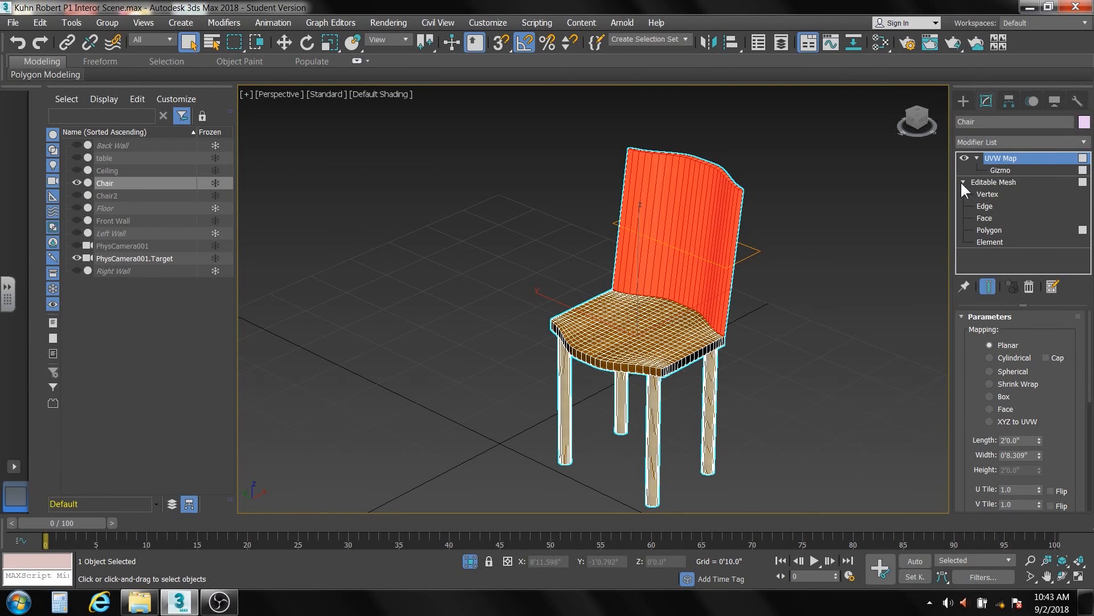
click(997, 170)
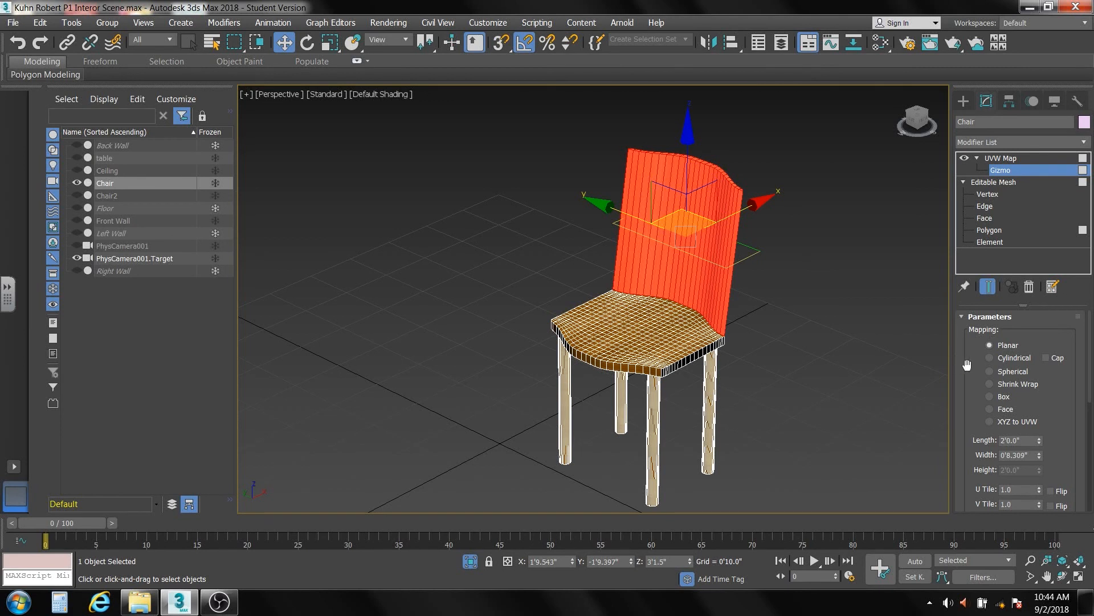
click(990, 396)
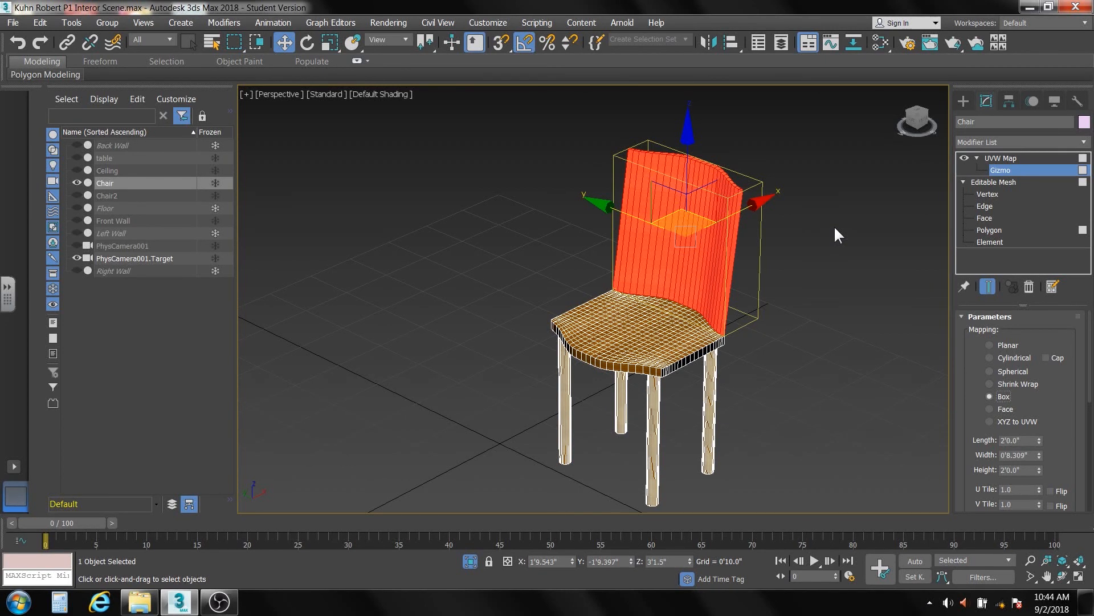
click(1004, 159)
click(864, 239)
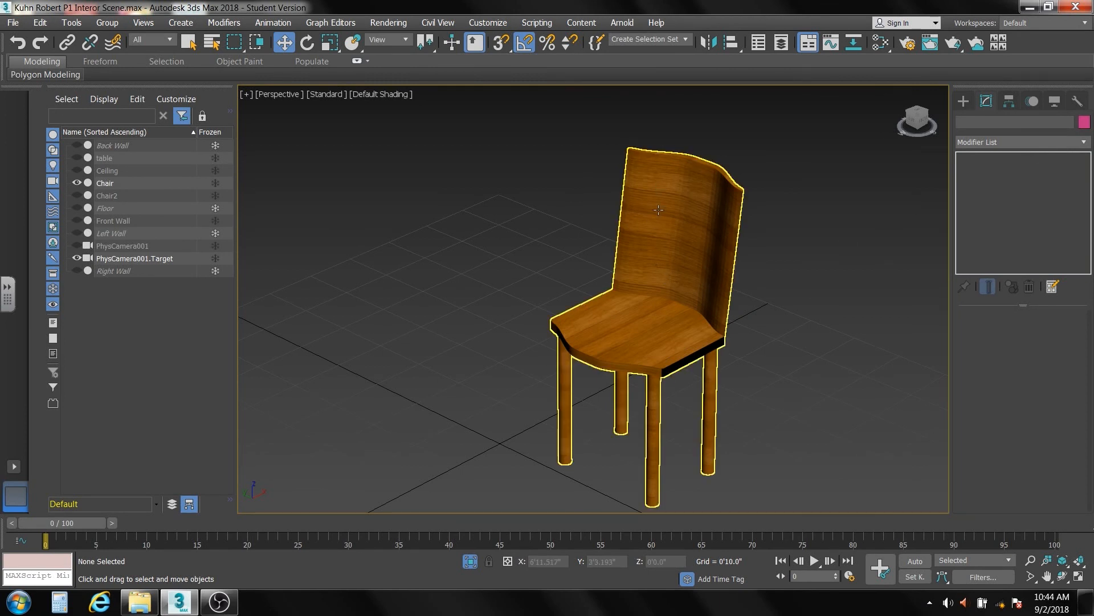
click(661, 244)
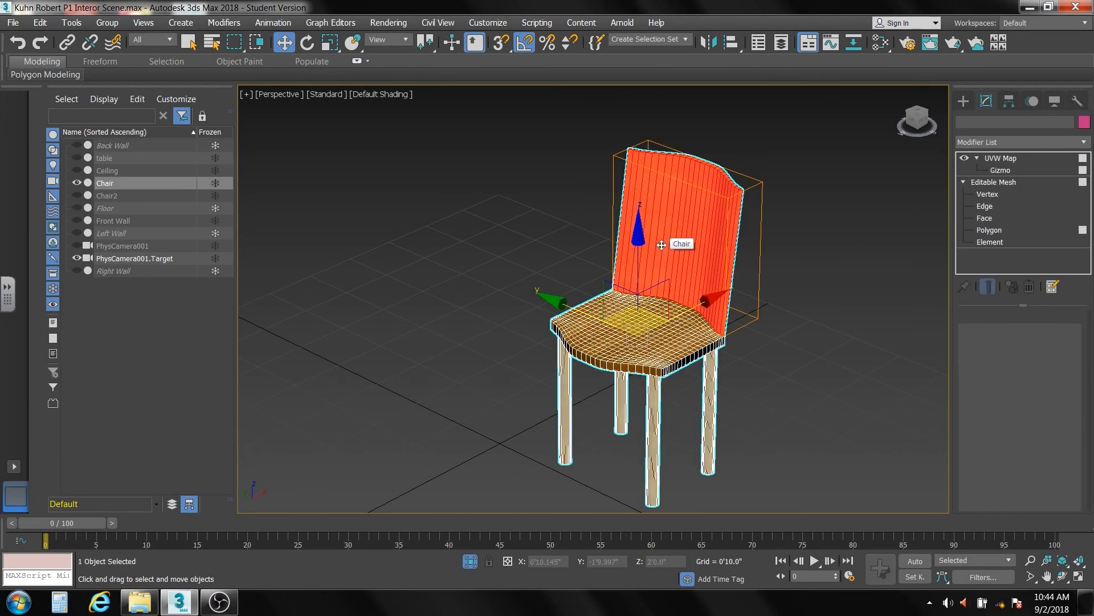
- Rotate the chair's UVW mapping gizmo 80 degrees about X
click(1000, 170)
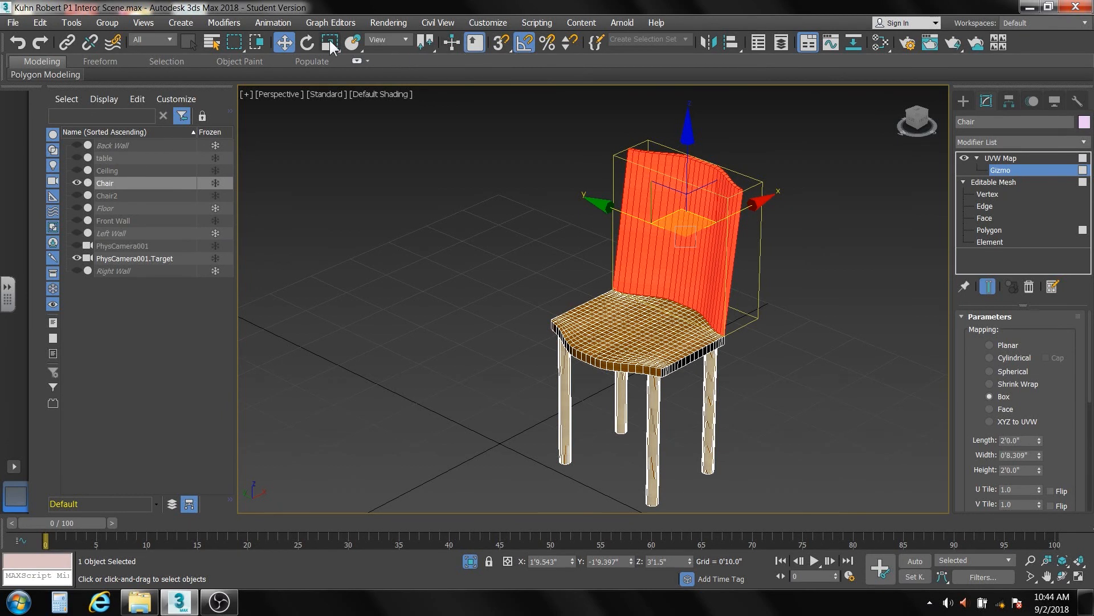
click(308, 43)
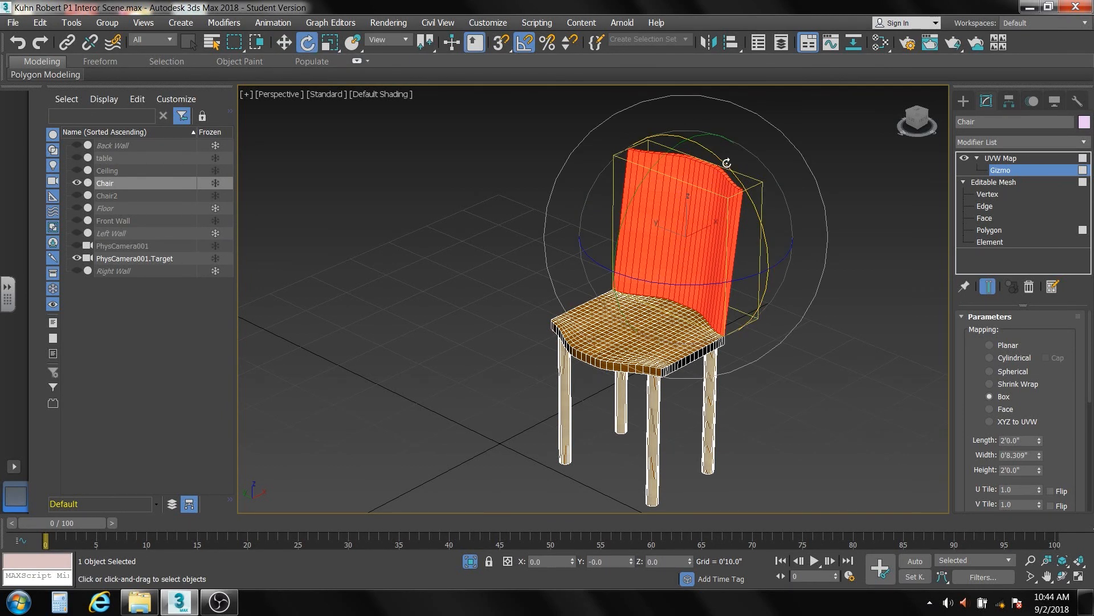
drag(726, 163, 745, 213)
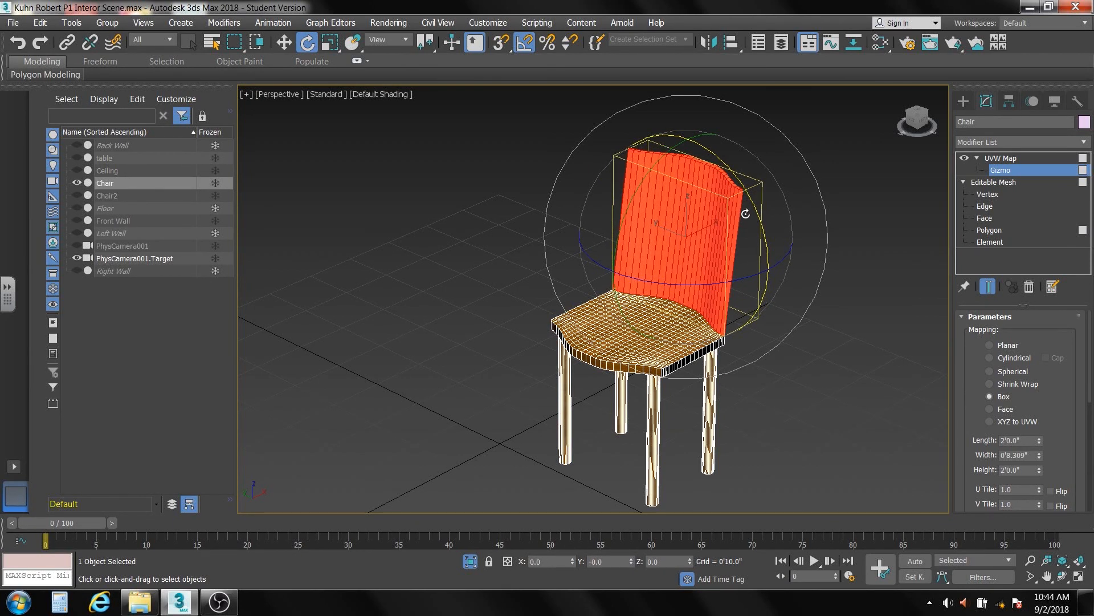
click(1018, 158)
click(865, 186)
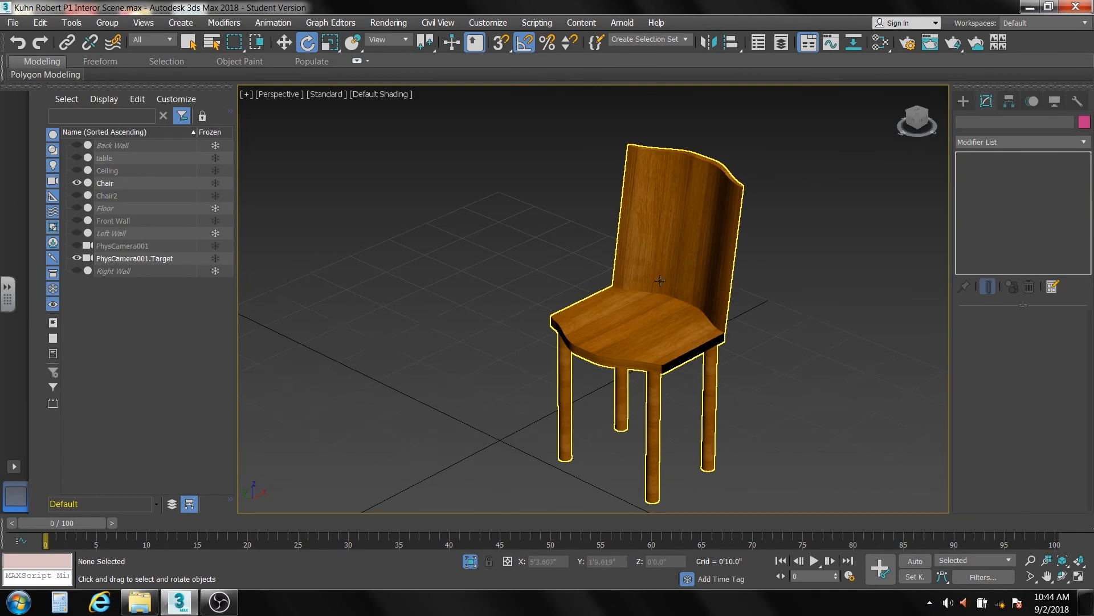
- Zoom and orbit around the chair to inspect the wood grain on seat and back
scroll(660, 281, up, 5)
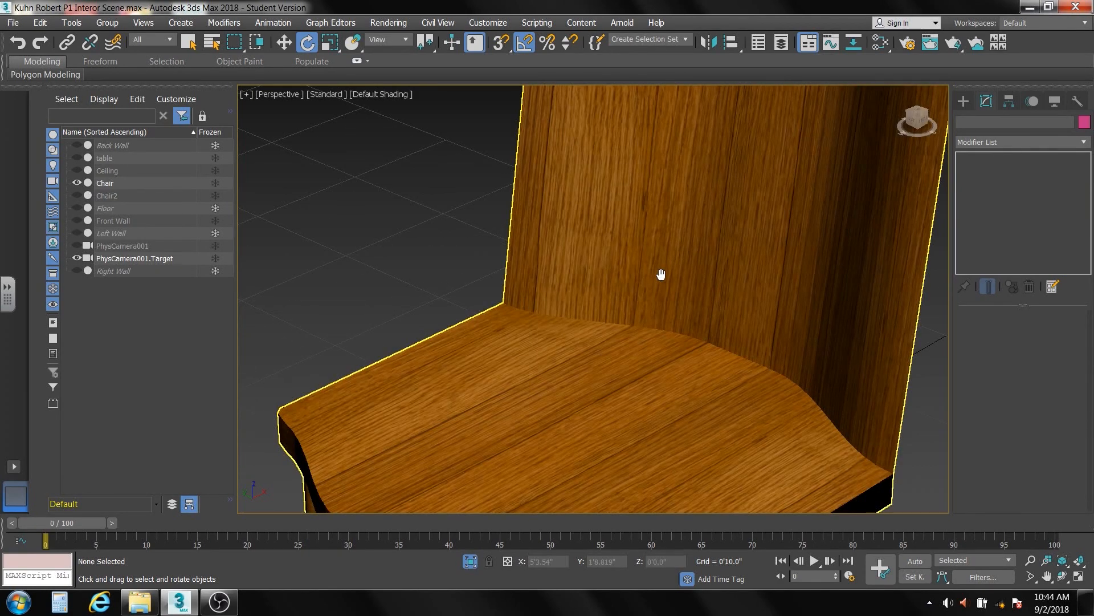
scroll(750, 331, down, 5)
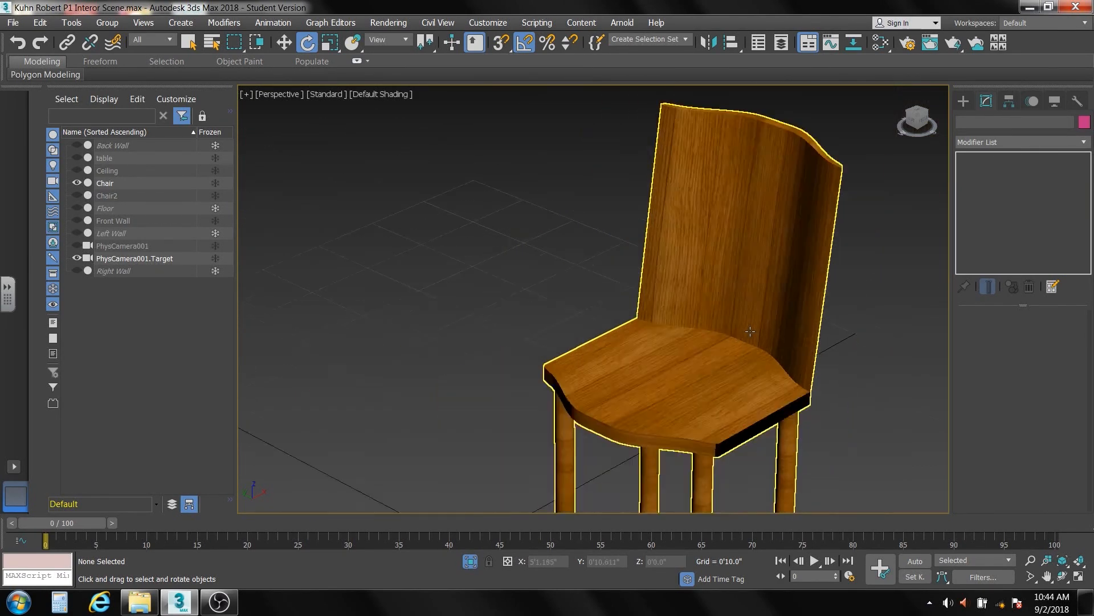
scroll(735, 337, down, 3)
scroll(712, 331, down, 10)
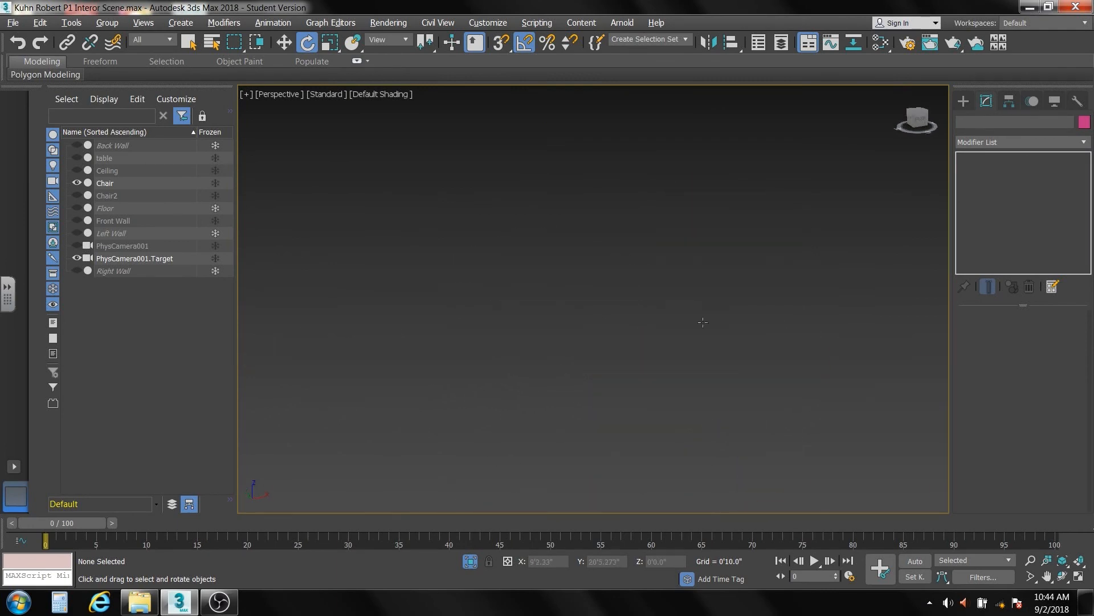
scroll(703, 322, up, 10)
click(714, 344)
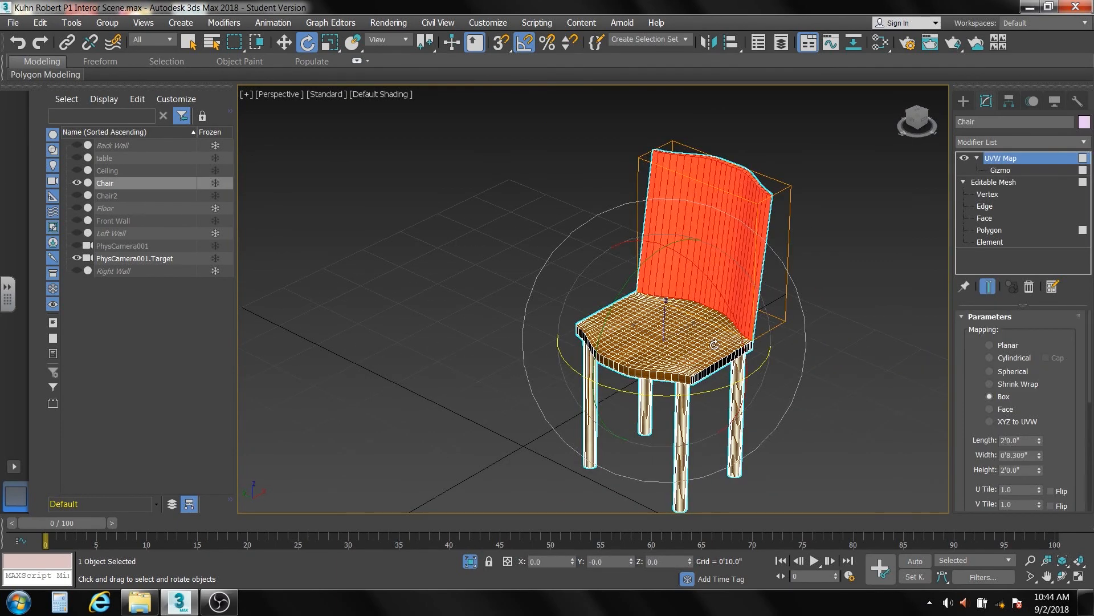
alt+middle_drag(714, 344, 692, 325)
click(818, 278)
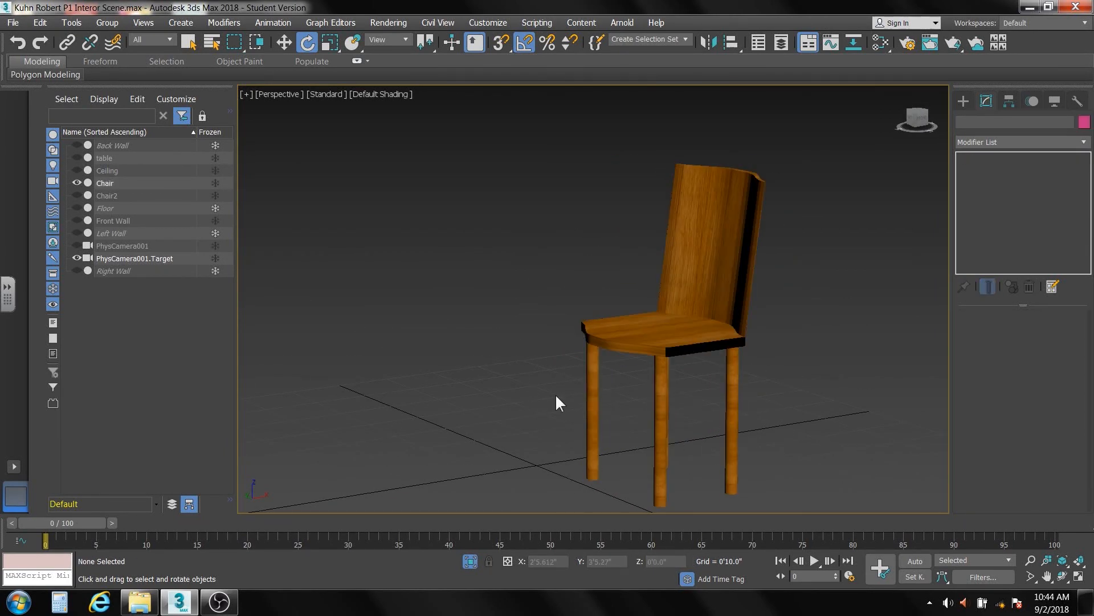
click(593, 433)
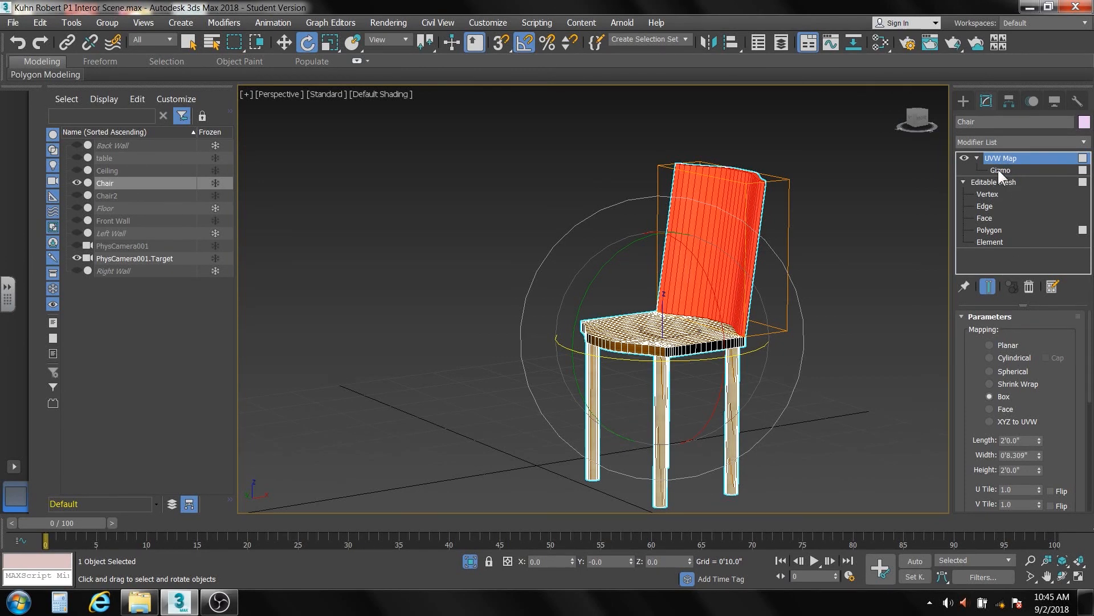
- Collapse the chair's modifier stack to a single Editable Mesh, keeping the wood mapping
right_click(993, 253)
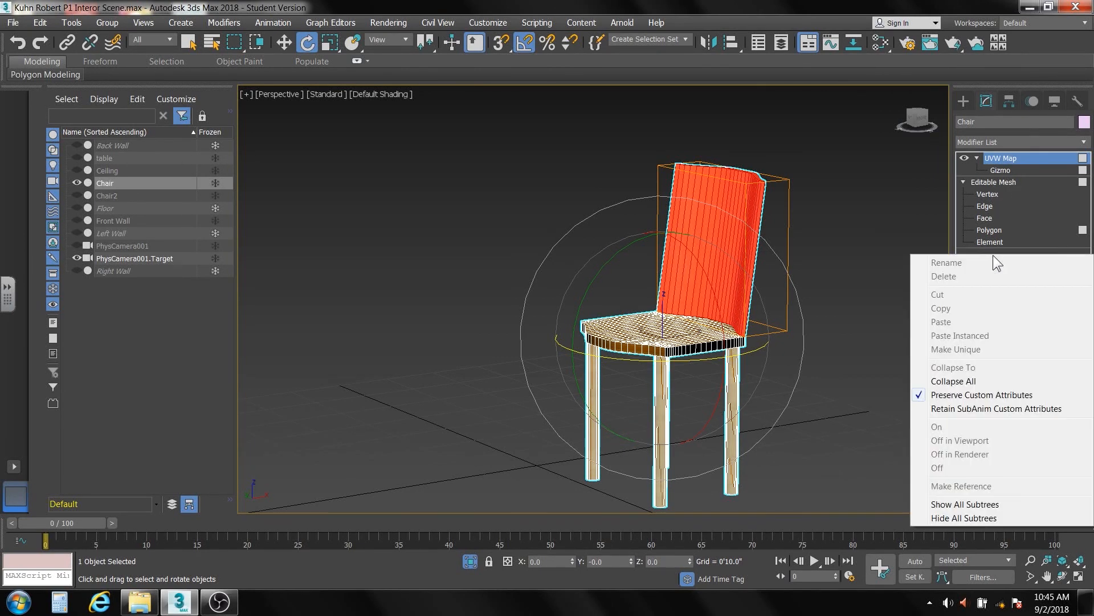
click(967, 380)
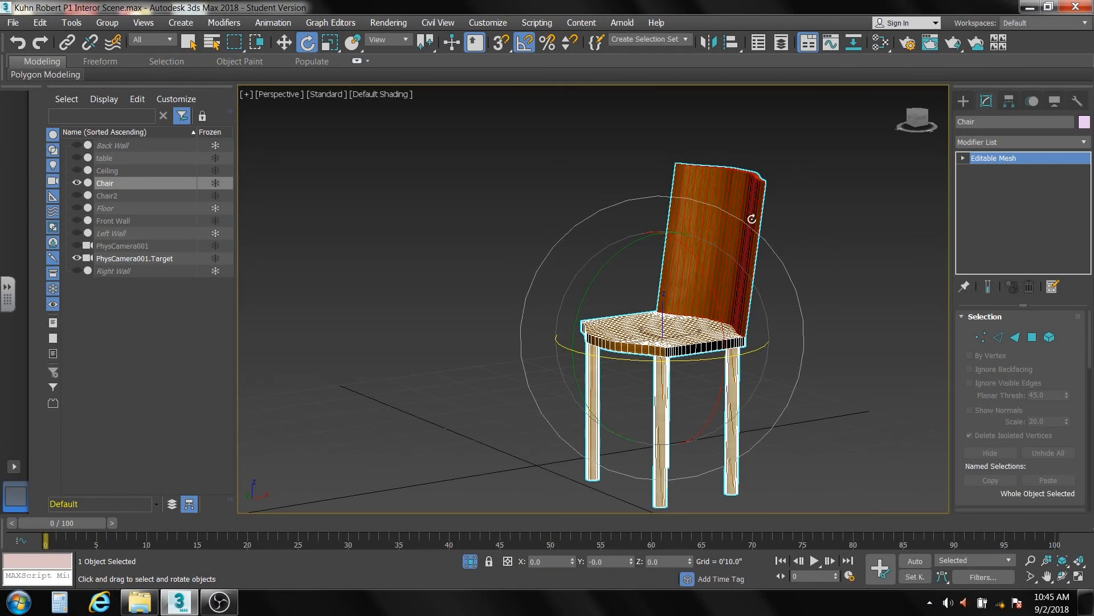
alt+middle_drag(802, 216, 822, 248)
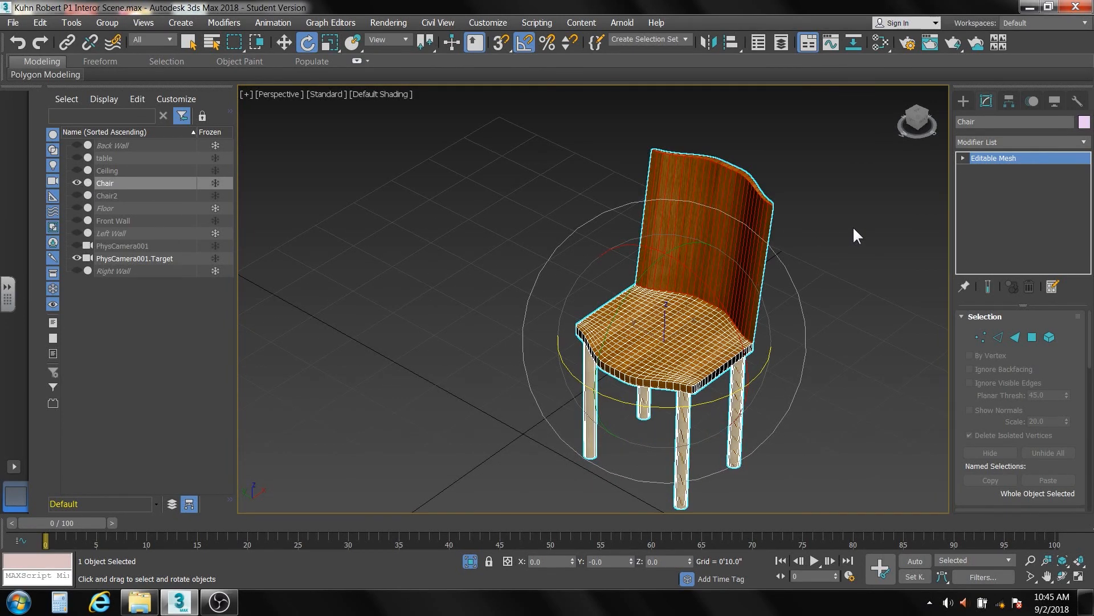
click(1083, 142)
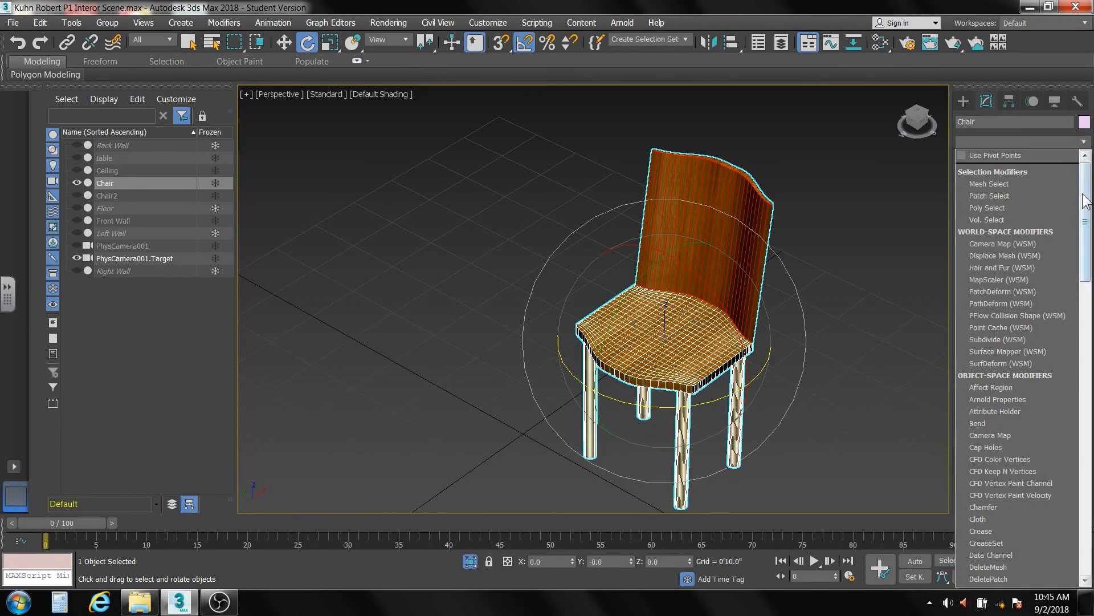
- Close the Modifier List without adding anything and preview the chair's texture
drag(1084, 201, 1041, 492)
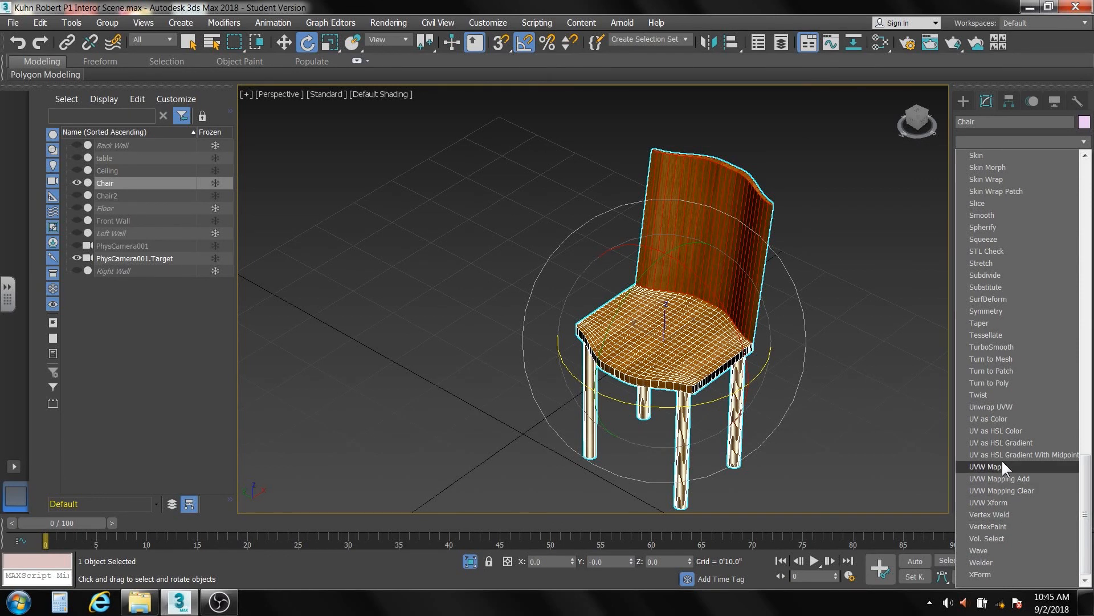
click(909, 439)
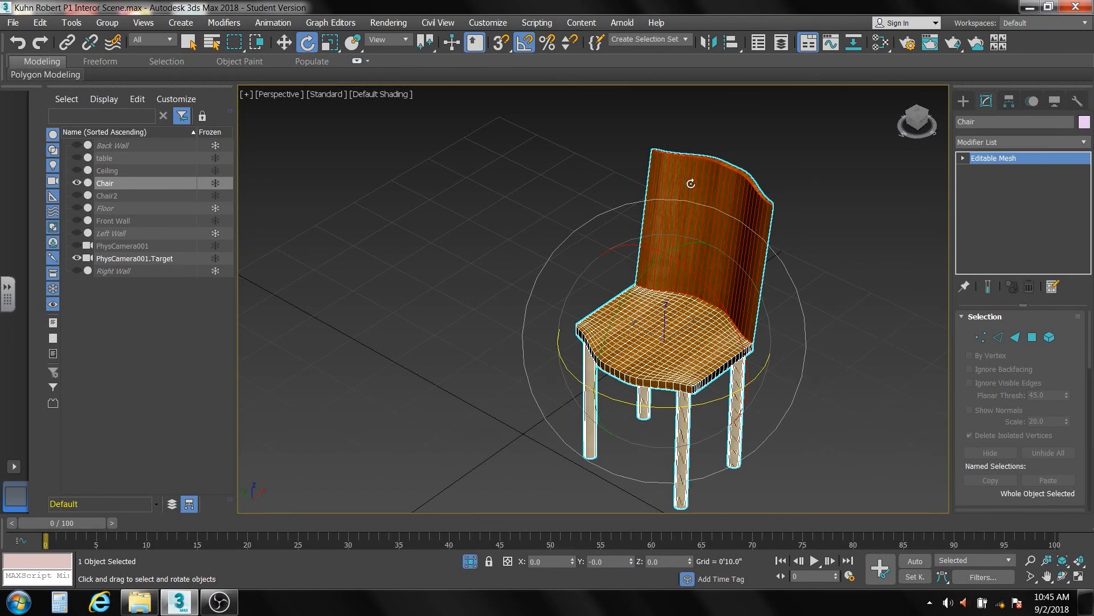
right_click(995, 180)
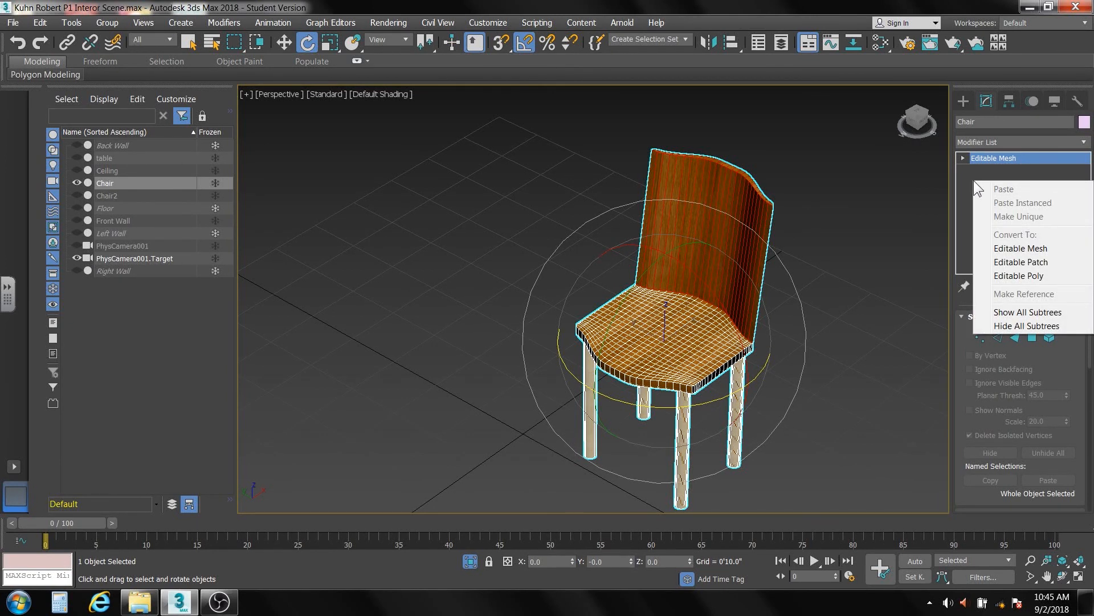
click(973, 179)
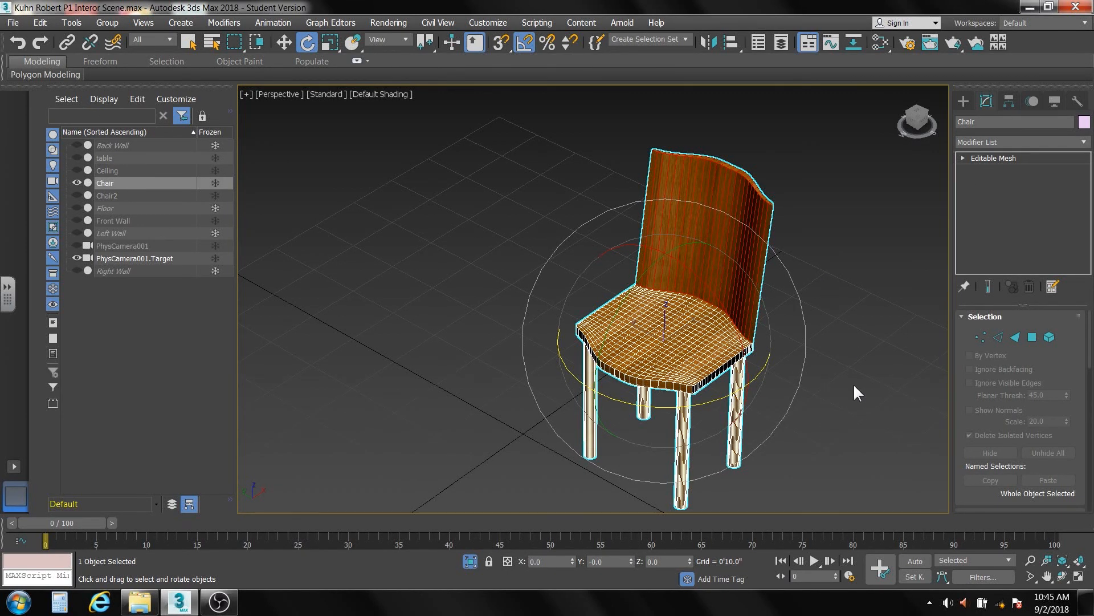
click(828, 395)
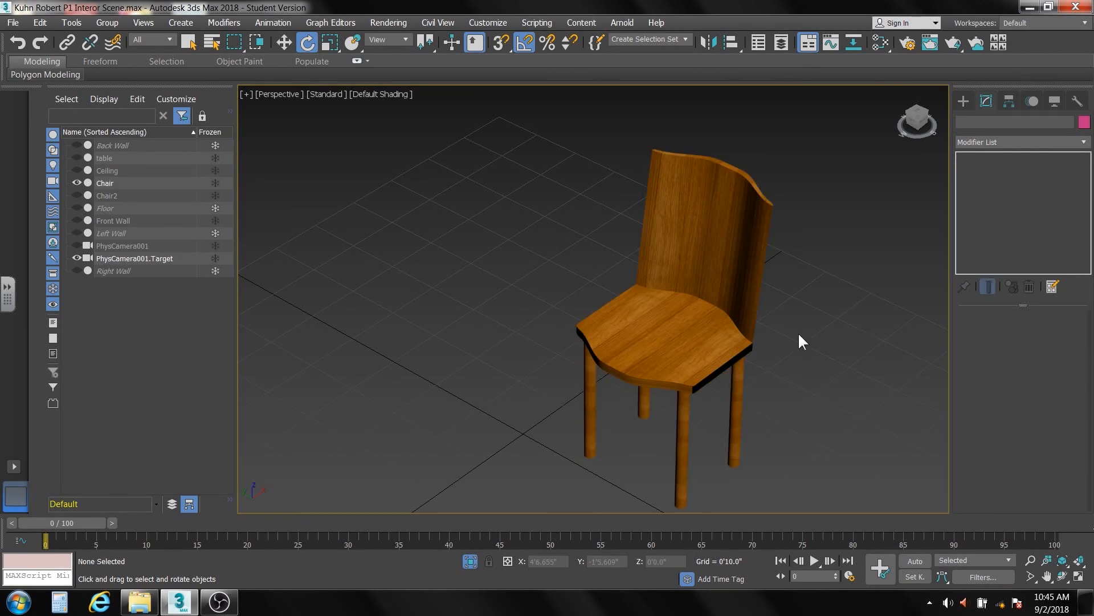
click(679, 285)
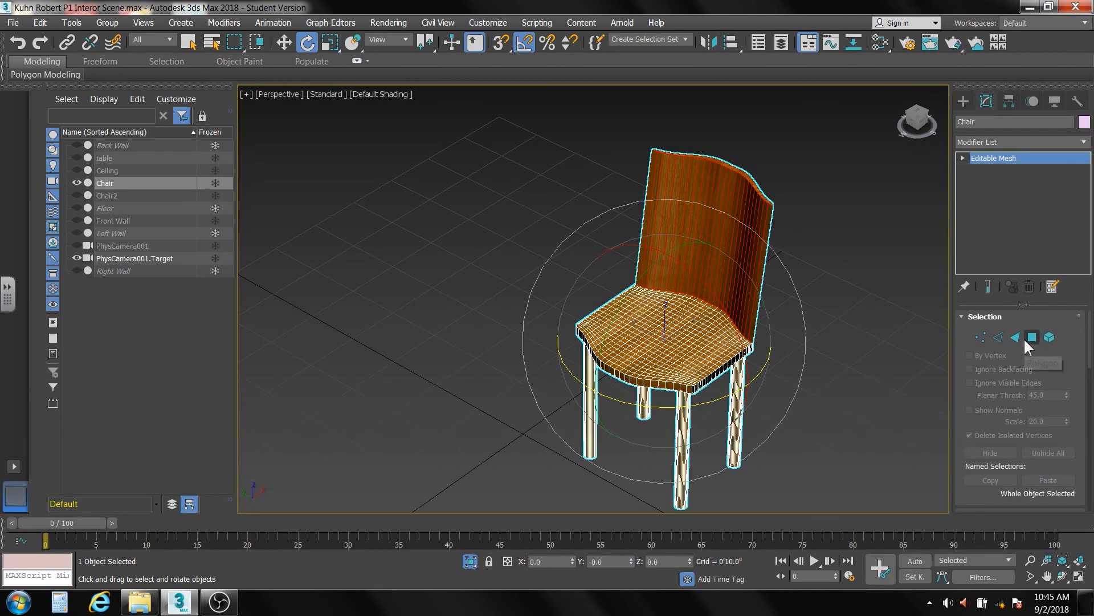
- Select the faces of the four chair legs and set their Material ID to 2
click(1032, 337)
click(707, 239)
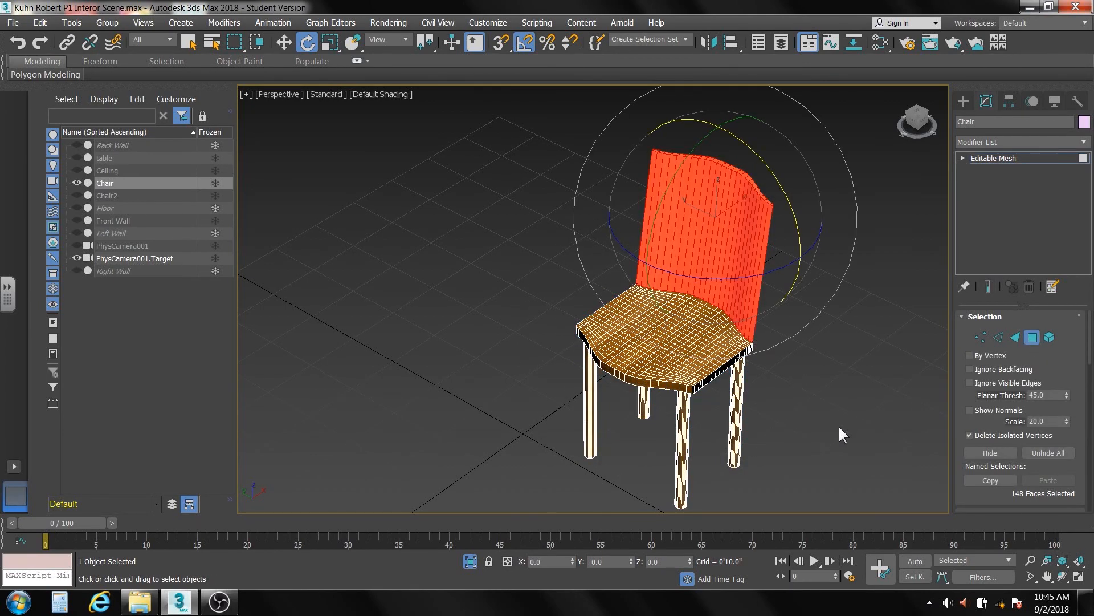
alt+middle_drag(839, 426, 830, 375)
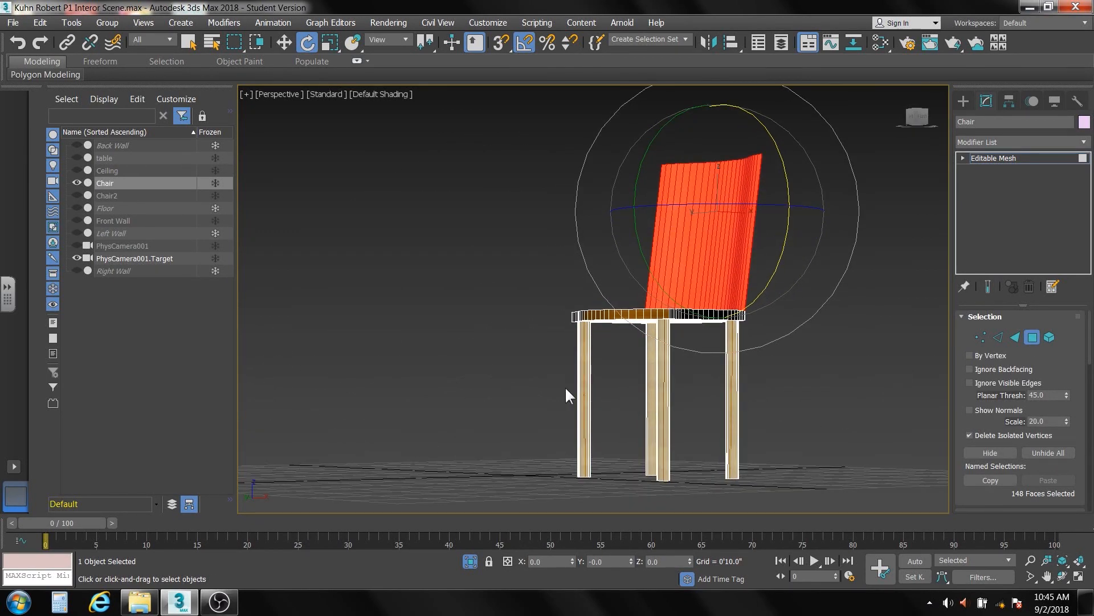
drag(774, 440, 778, 440)
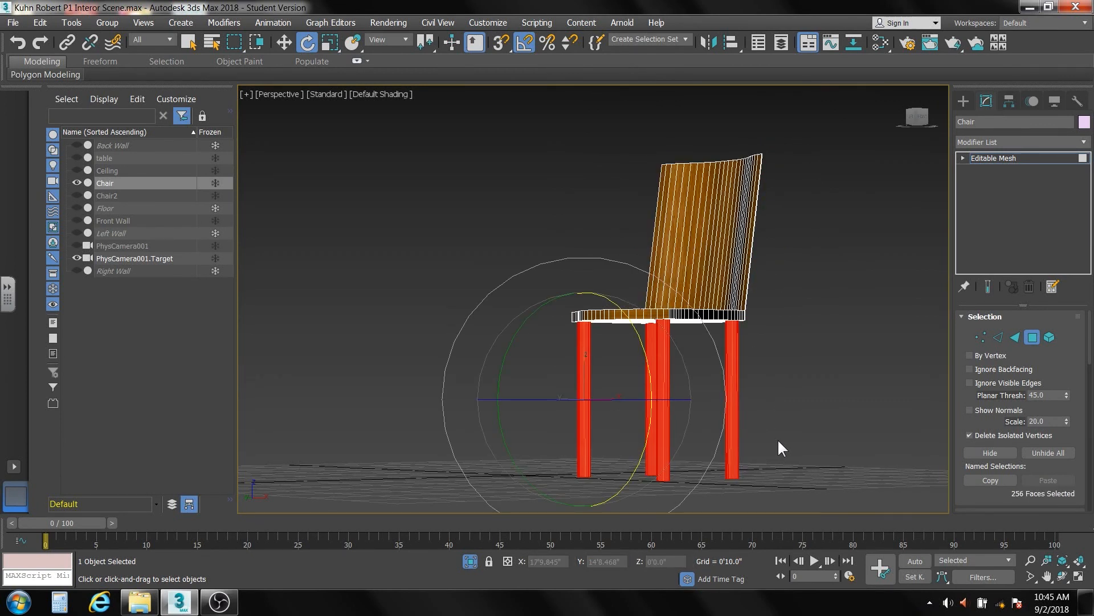
drag(1088, 333, 1079, 439)
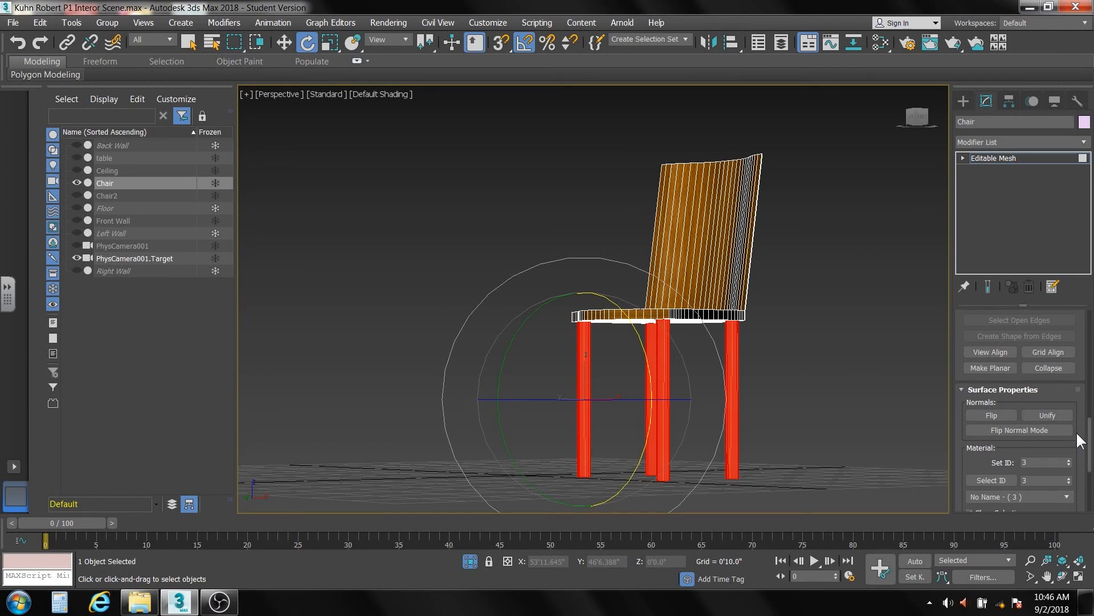
double_click(1034, 462)
key(Return)
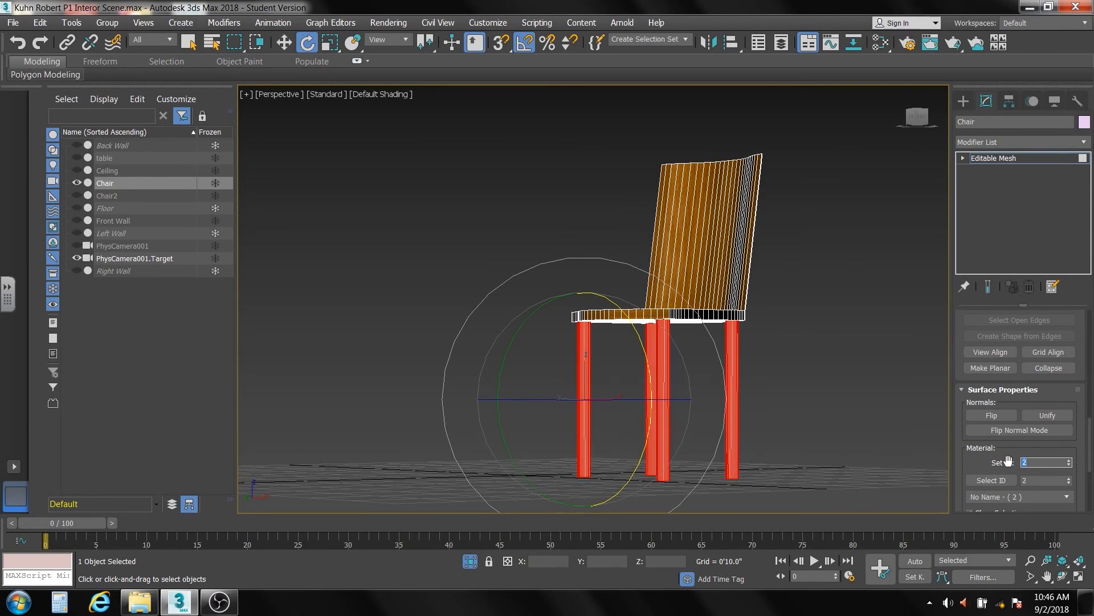
click(829, 325)
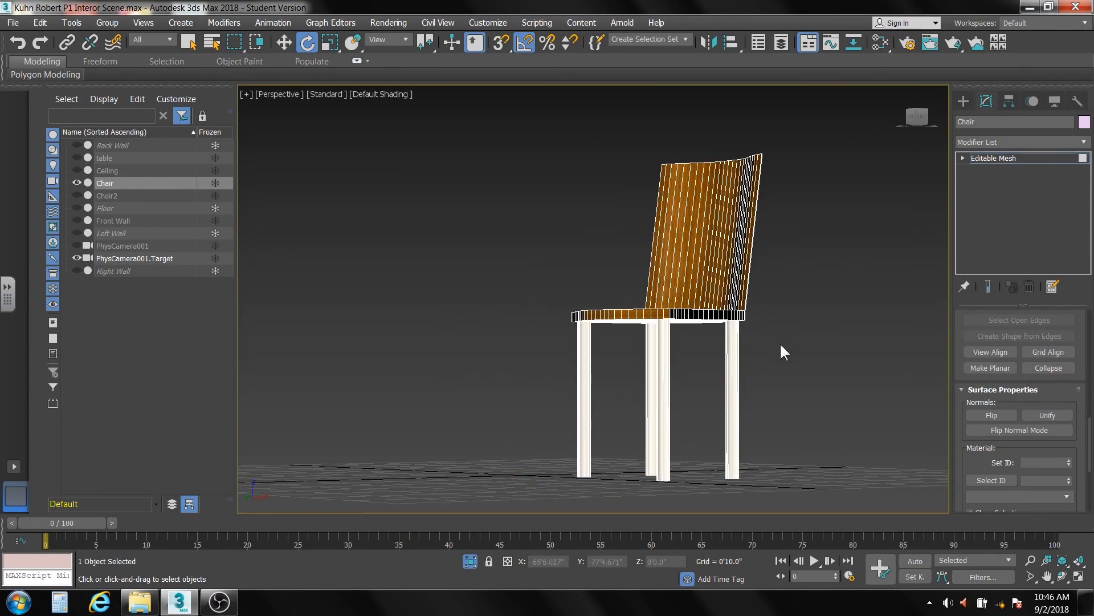
alt+middle_drag(777, 351, 798, 381)
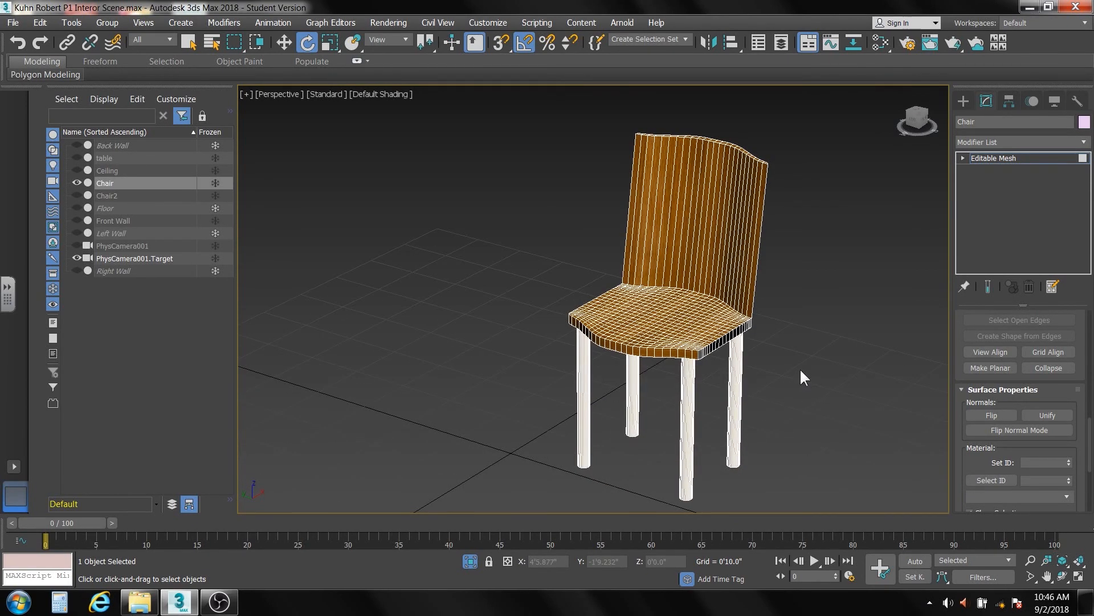
- Exit polygon editing, view the finished chair from a lower angle, and bring up the viewport quad menu
click(993, 156)
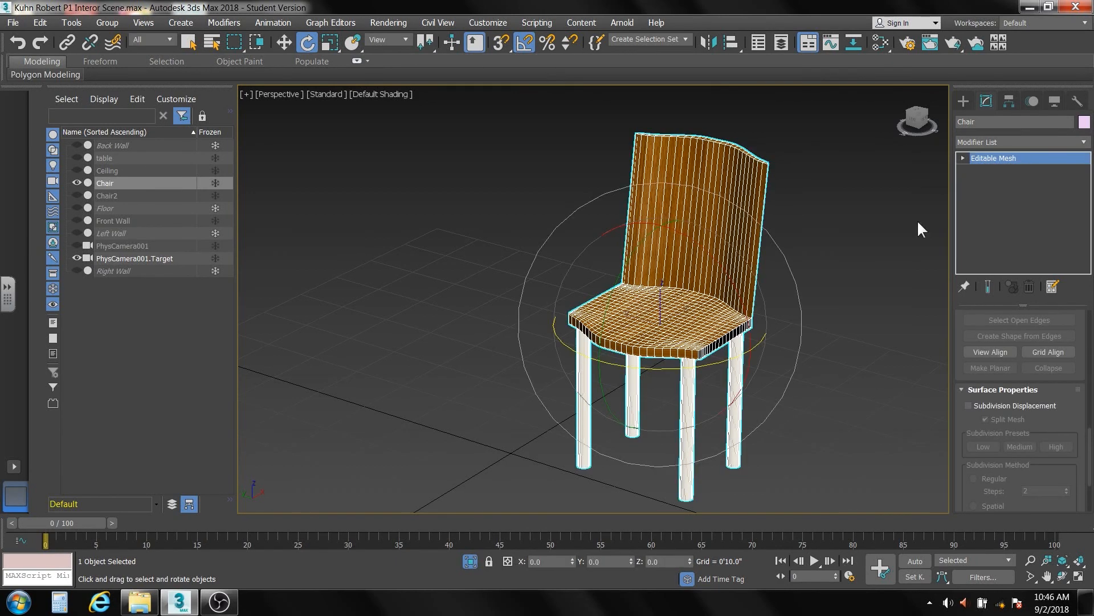
click(836, 282)
mouse_move(800, 324)
alt+middle_down()
mouse_move(813, 307)
mouse_move(806, 322)
alt+middle_up()
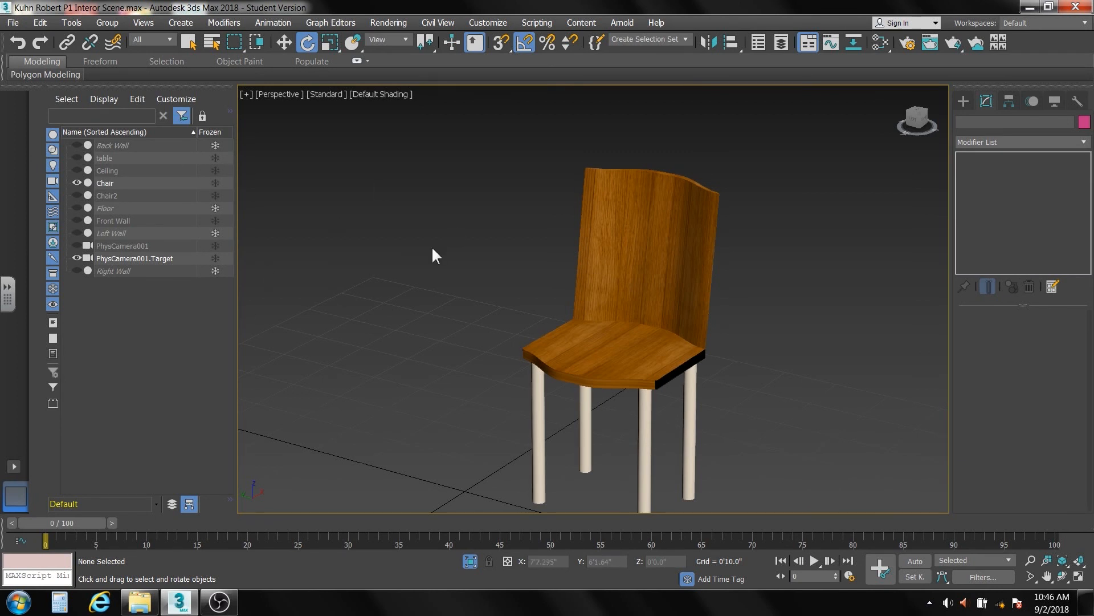
right_click(409, 242)
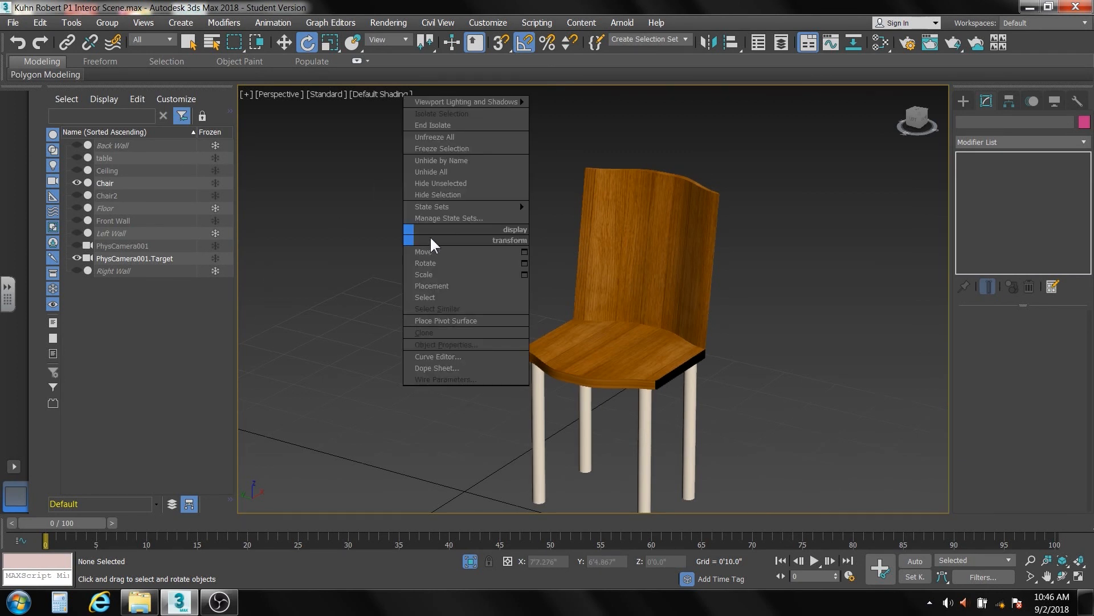
- Unhide all room objects, hide the Front Wall, and center the room in the PhysCamera001 view
click(445, 172)
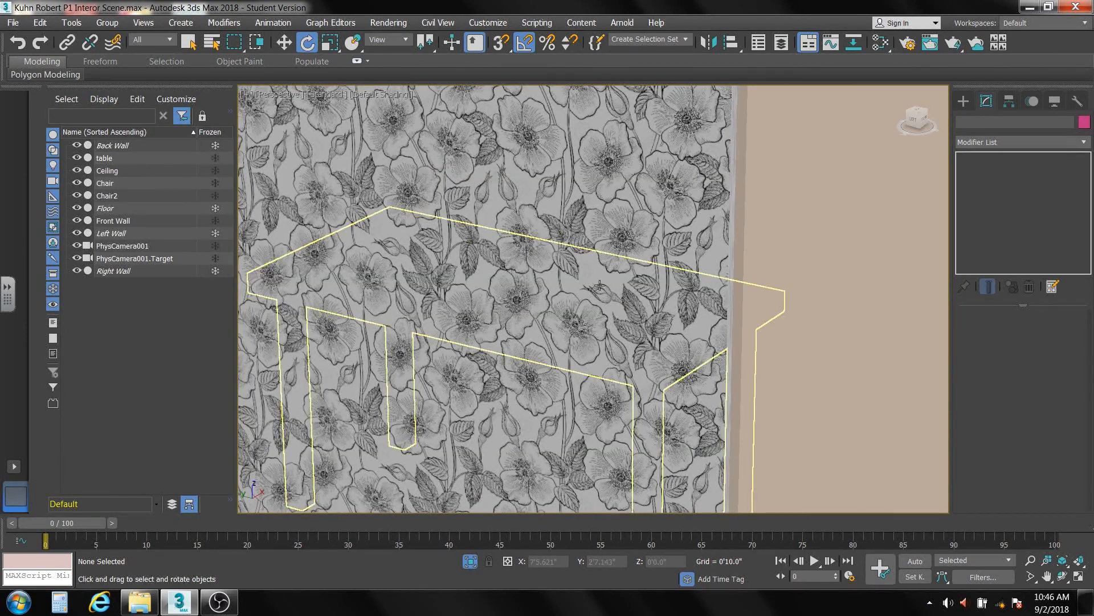
scroll(600, 285, down, 10)
scroll(597, 295, up, 4)
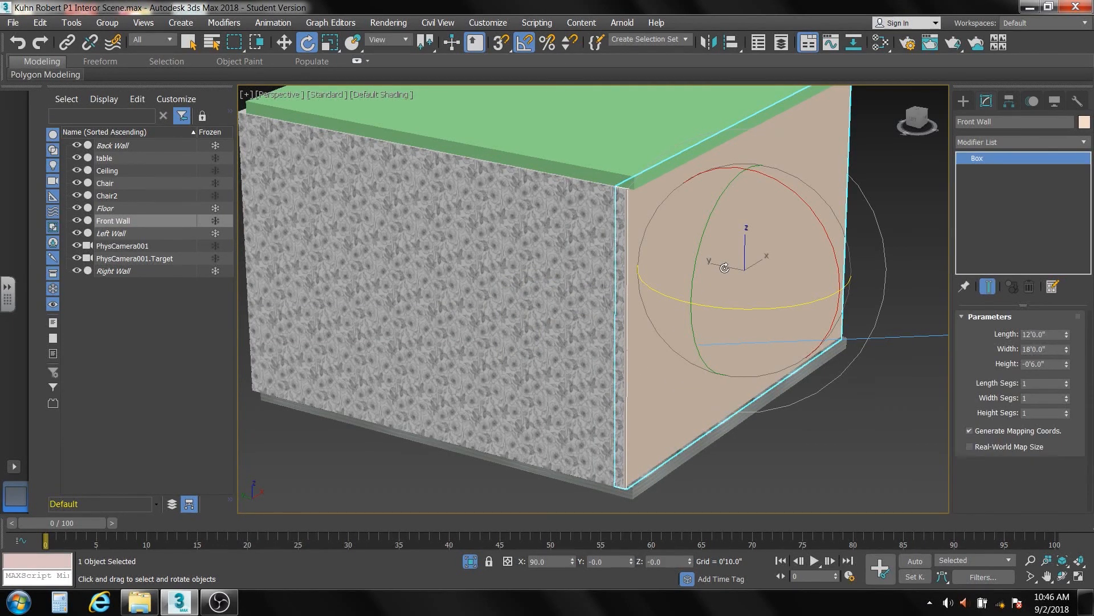
click(77, 220)
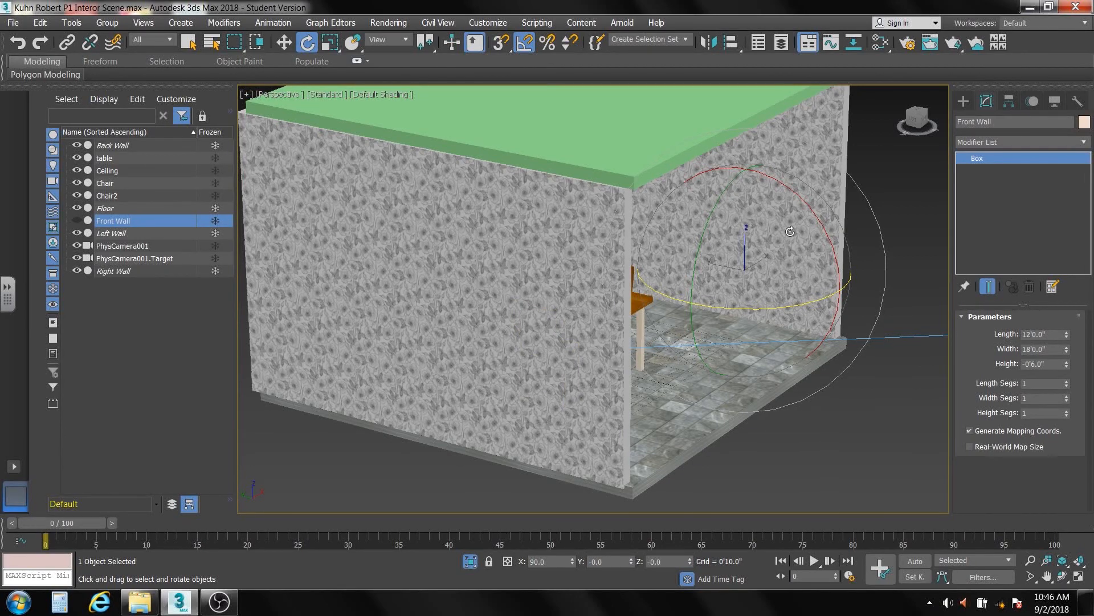
key(c)
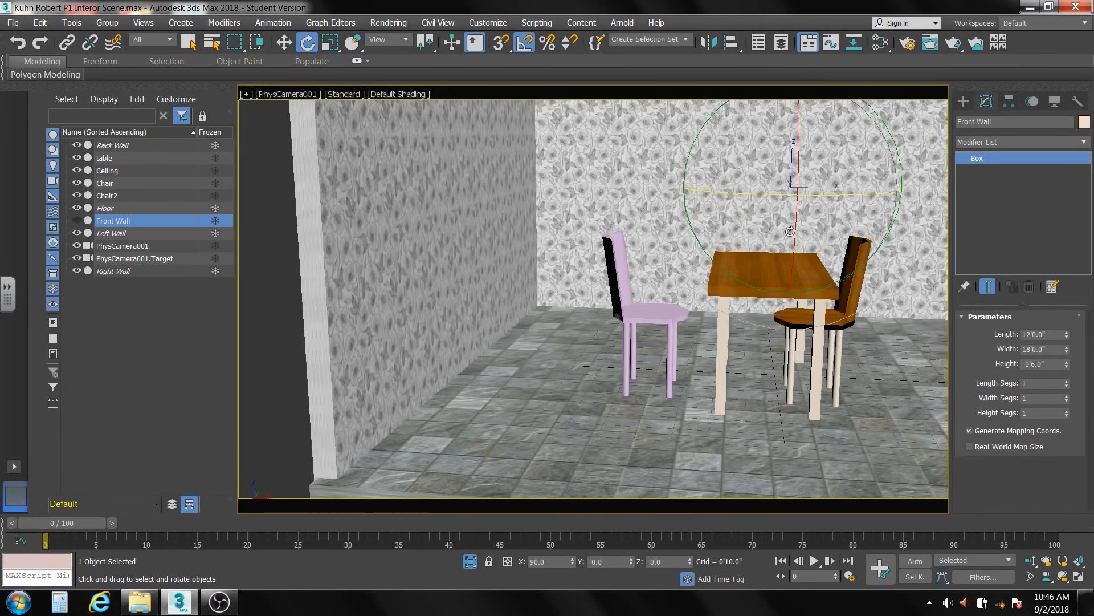
middle_drag(777, 308, 667, 300)
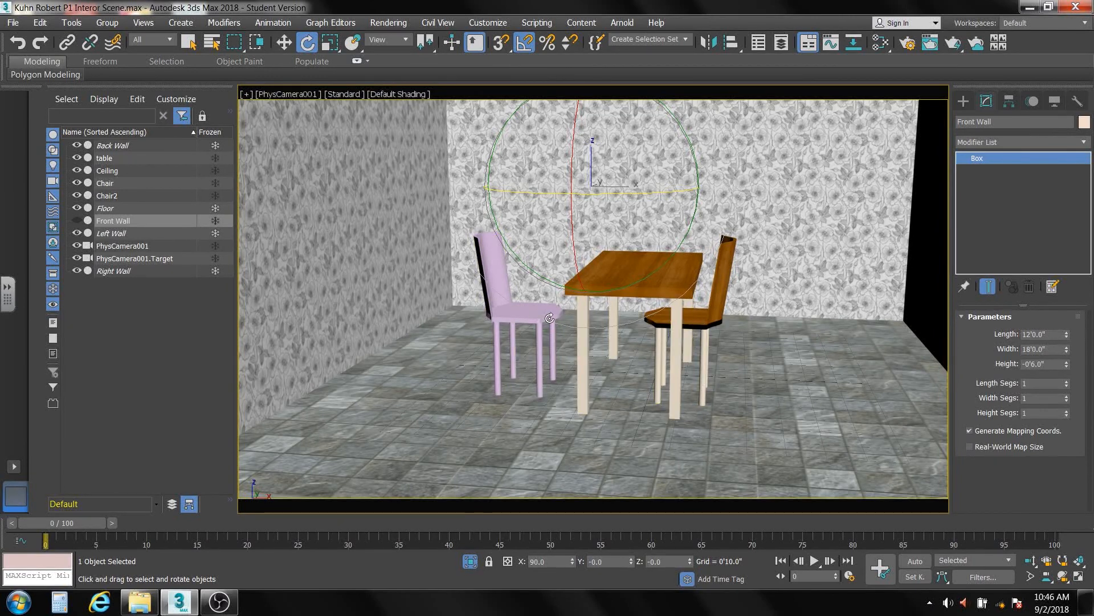
- Delete the pink chair, clone the wood chair as Chair2, and rotate it to face the table
click(504, 314)
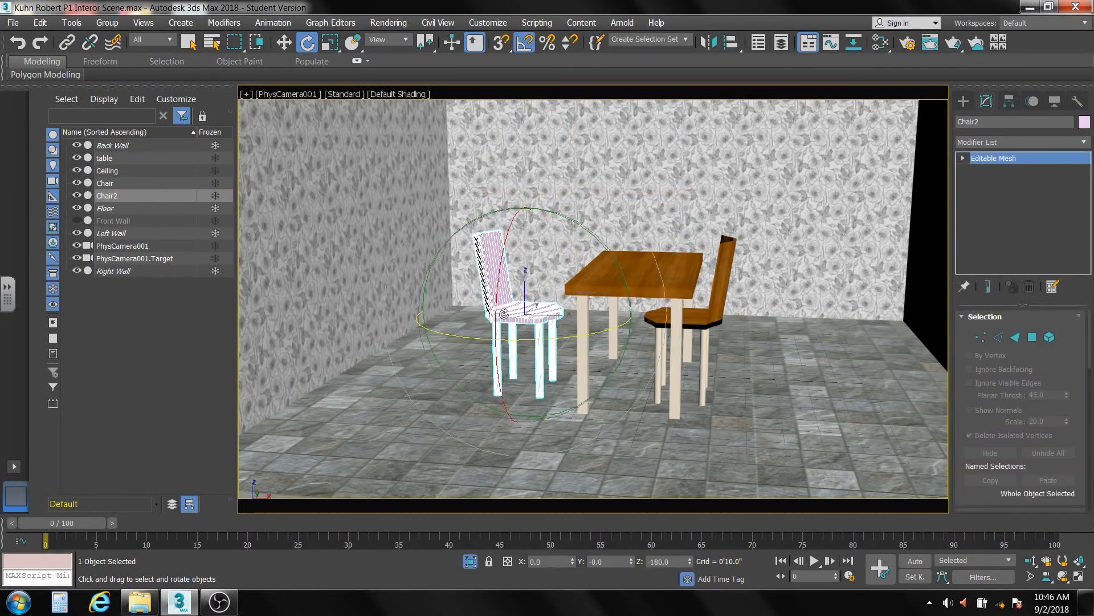
key(Delete)
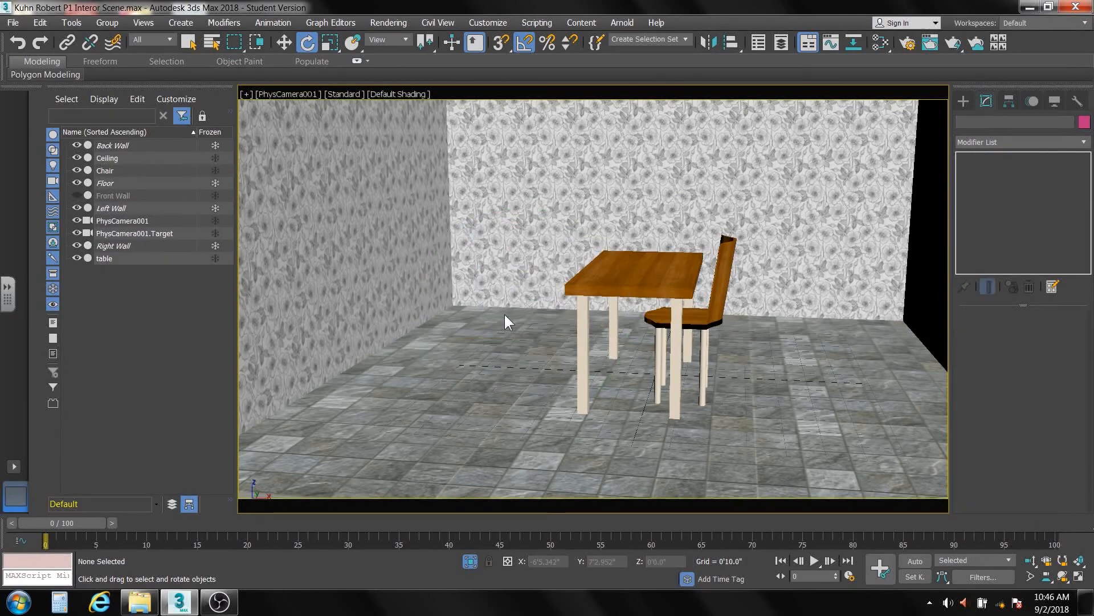
click(661, 318)
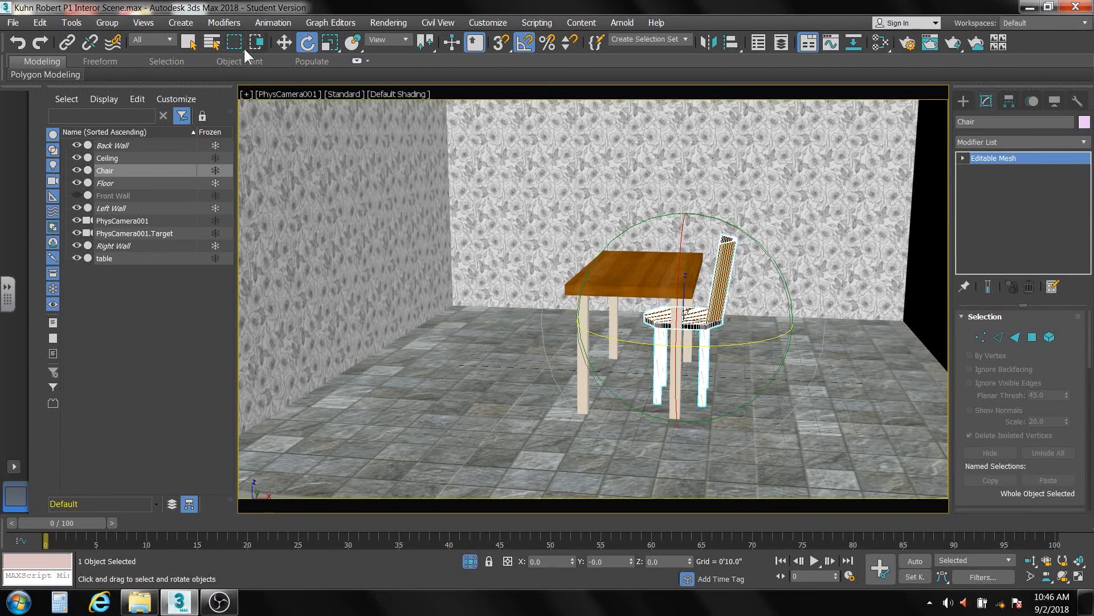
click(282, 43)
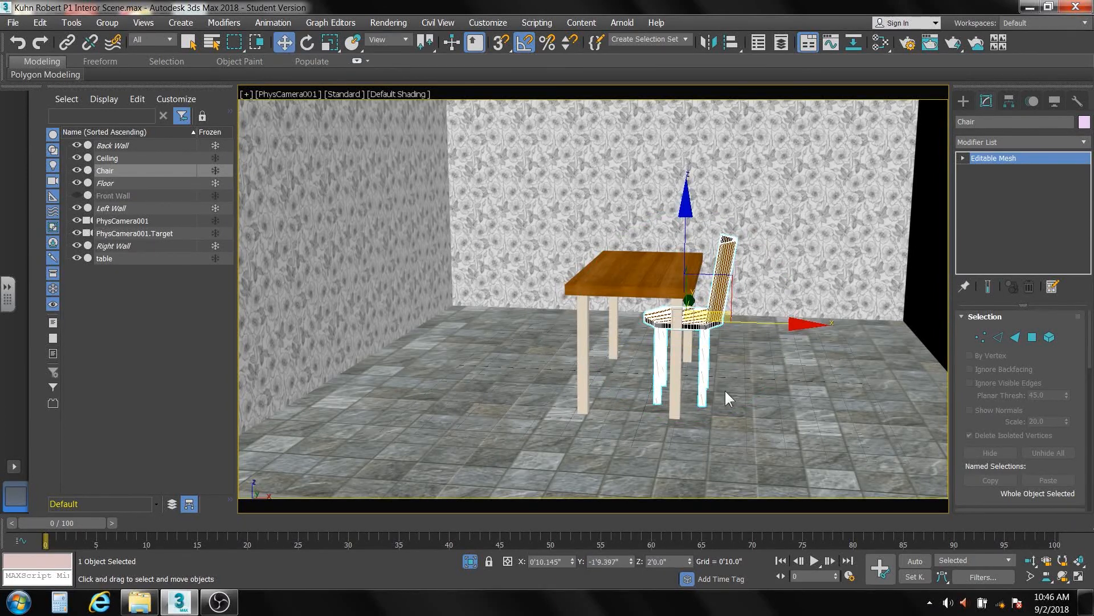
shift+drag(798, 323, 648, 321)
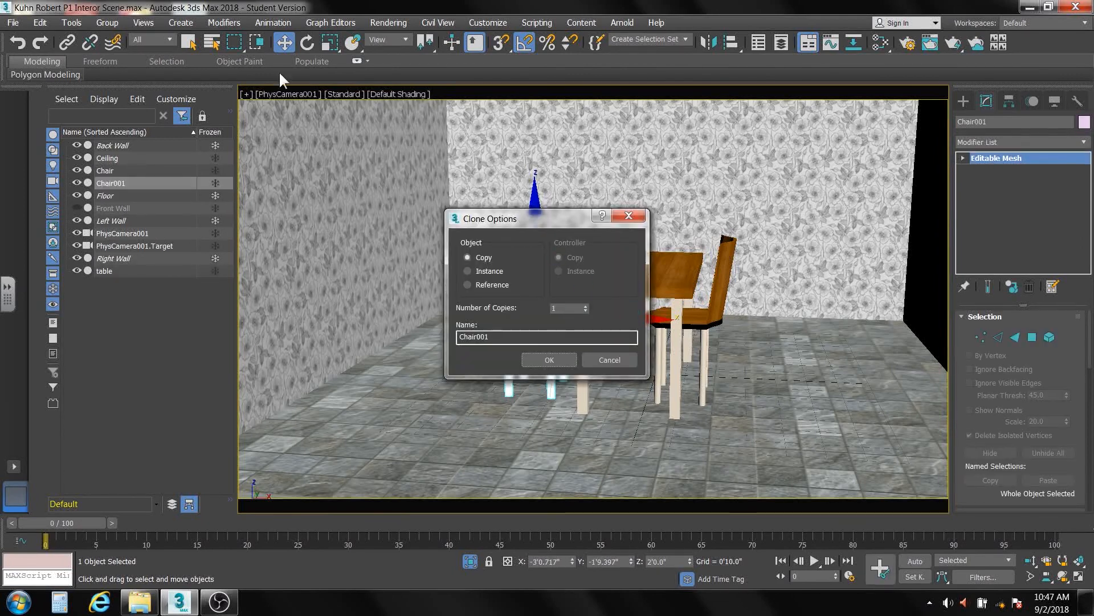
drag(493, 336, 475, 337)
text(2)
click(535, 358)
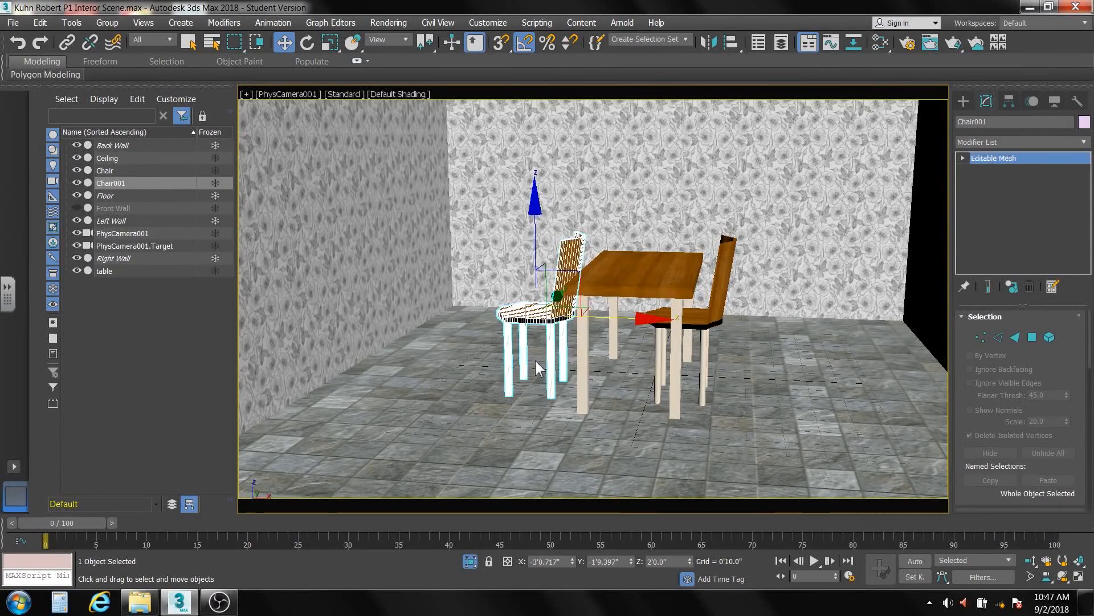
click(307, 42)
drag(550, 340, 452, 328)
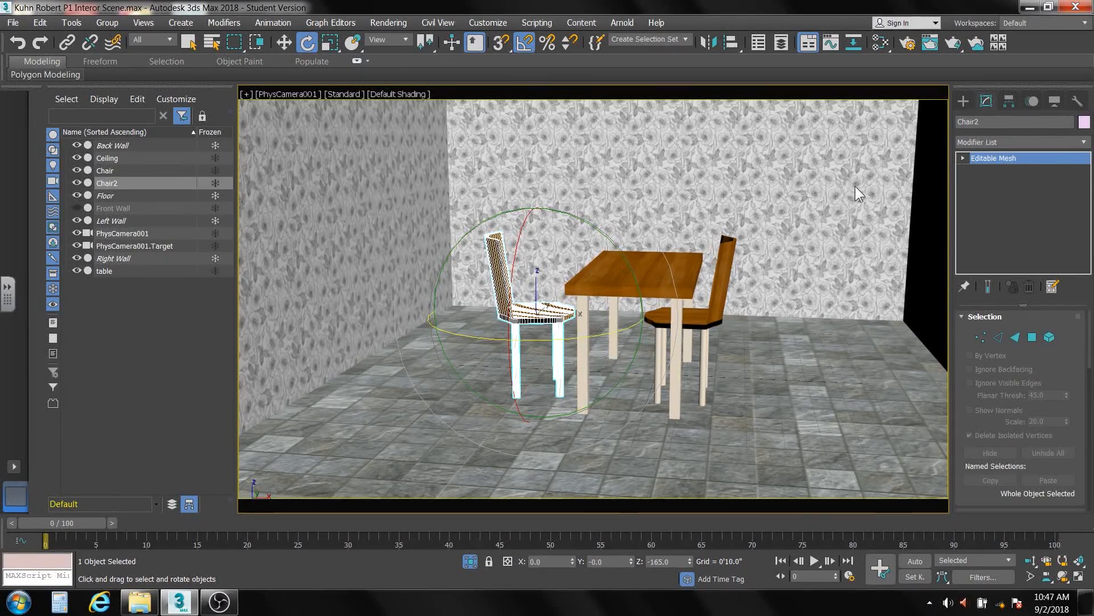
- Render the PhysCamera001 view with the output size set to the 1280x720 preset
click(951, 49)
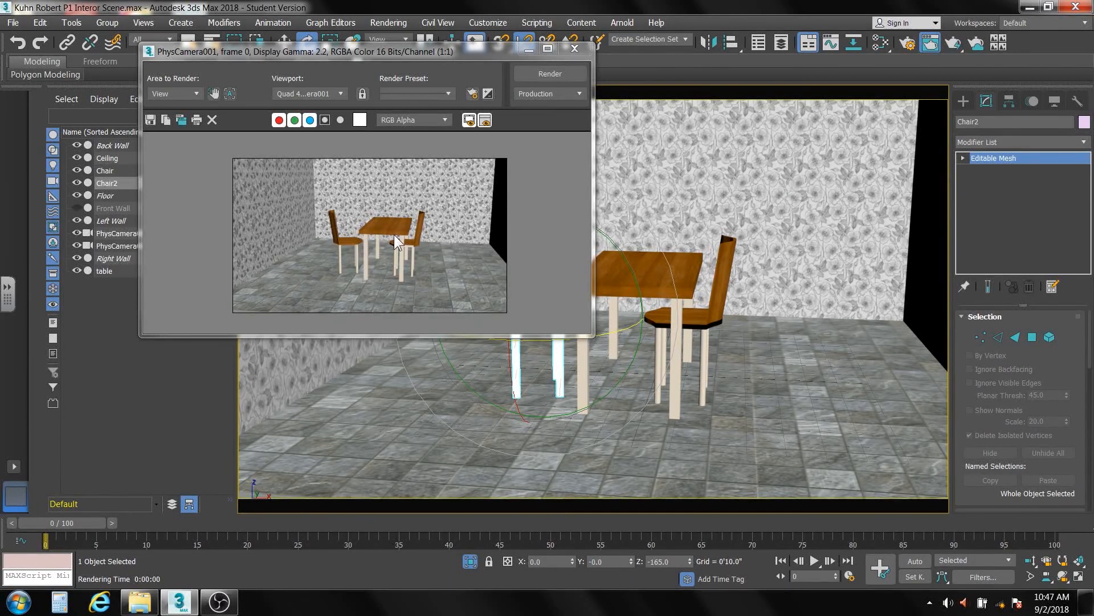
click(470, 92)
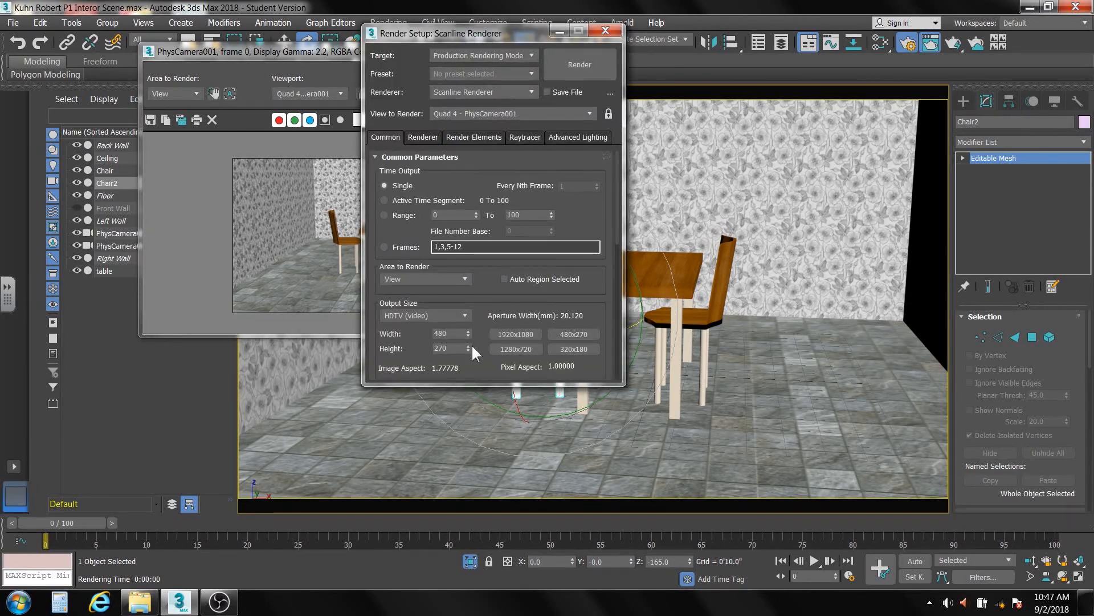
click(524, 347)
click(580, 64)
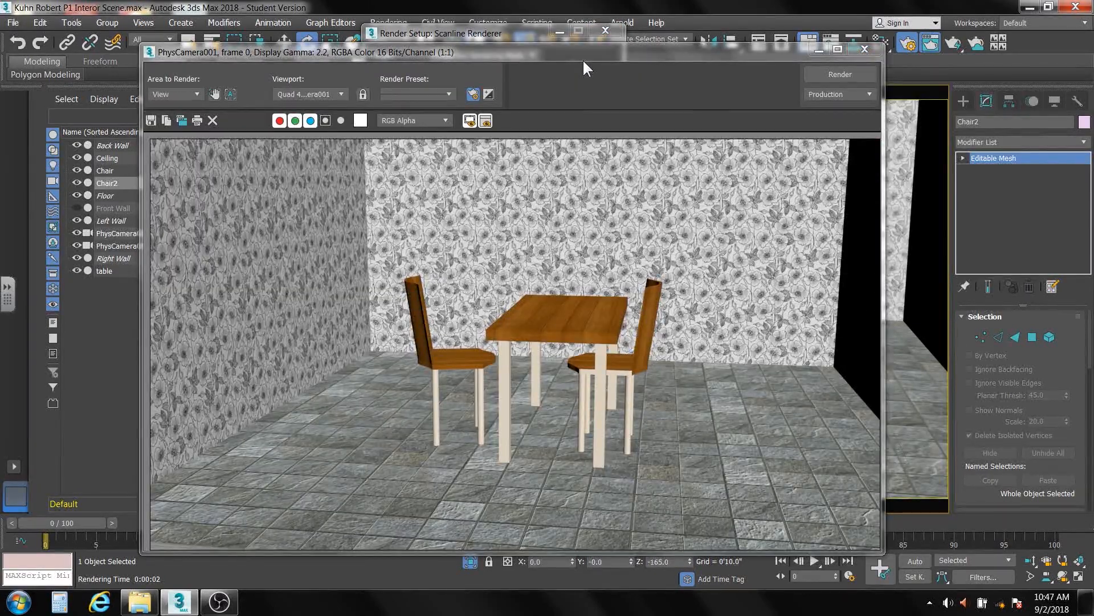
- Save the render as a JPEG in Period 1/Project 2B, named with the student's name and 'P1 Project 2b'
click(151, 120)
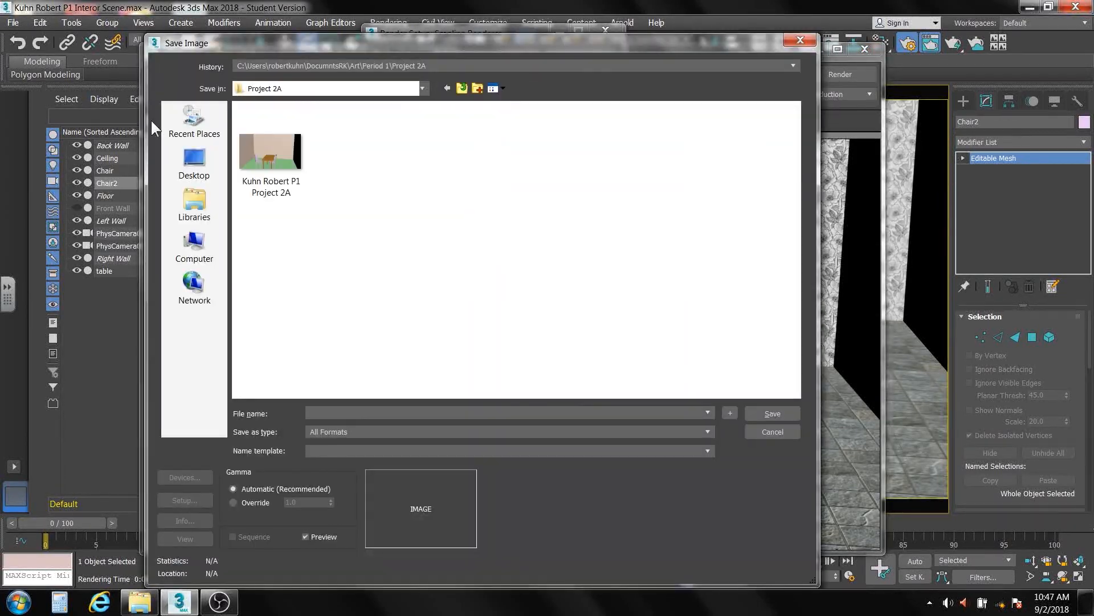
click(462, 88)
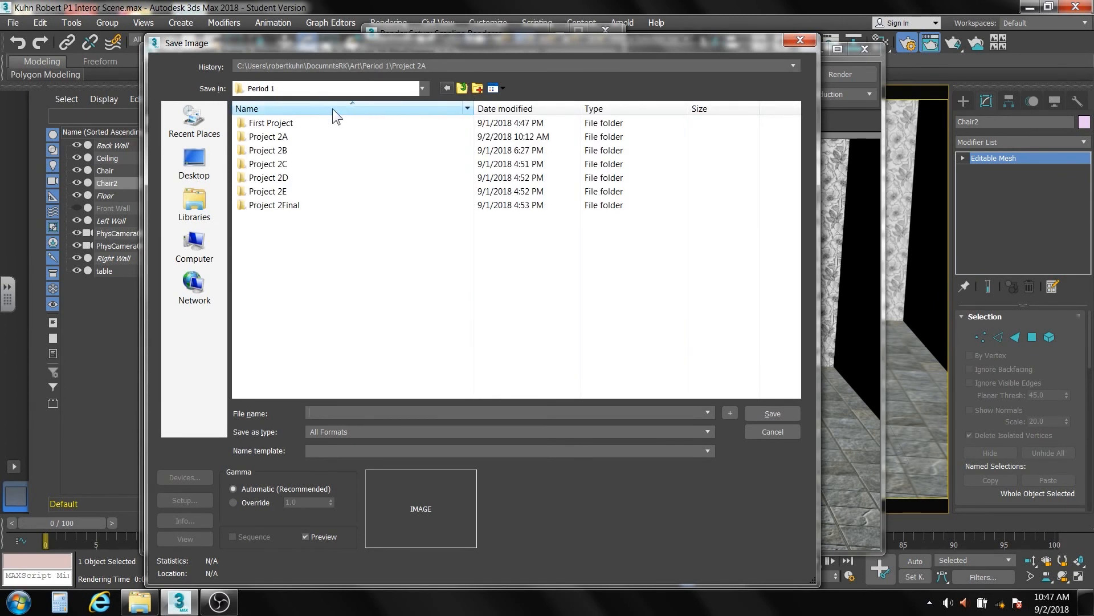
double_click(277, 151)
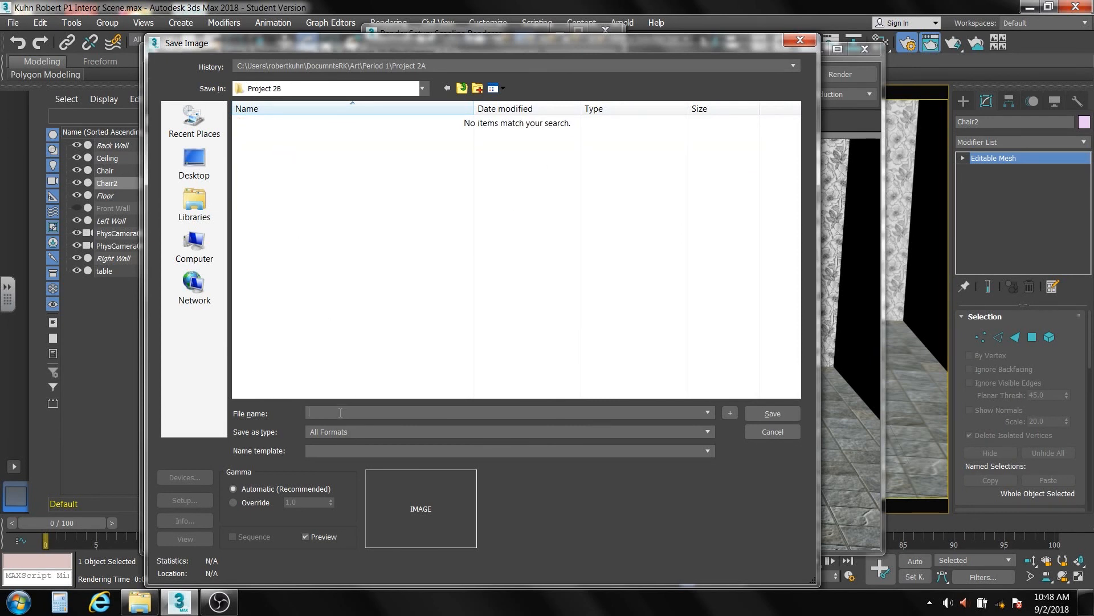
click(708, 432)
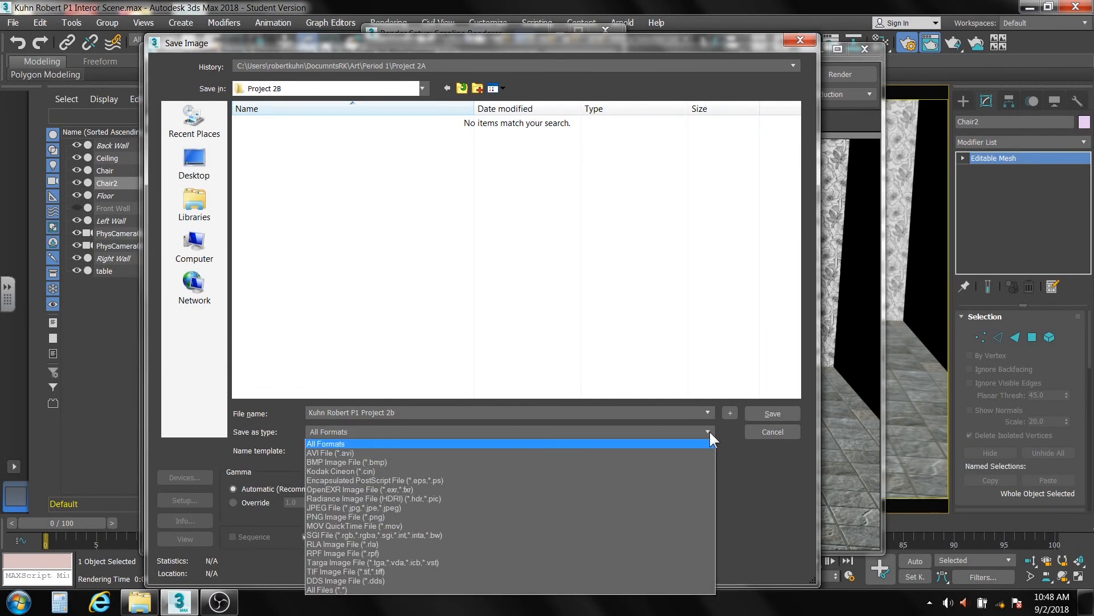
click(643, 508)
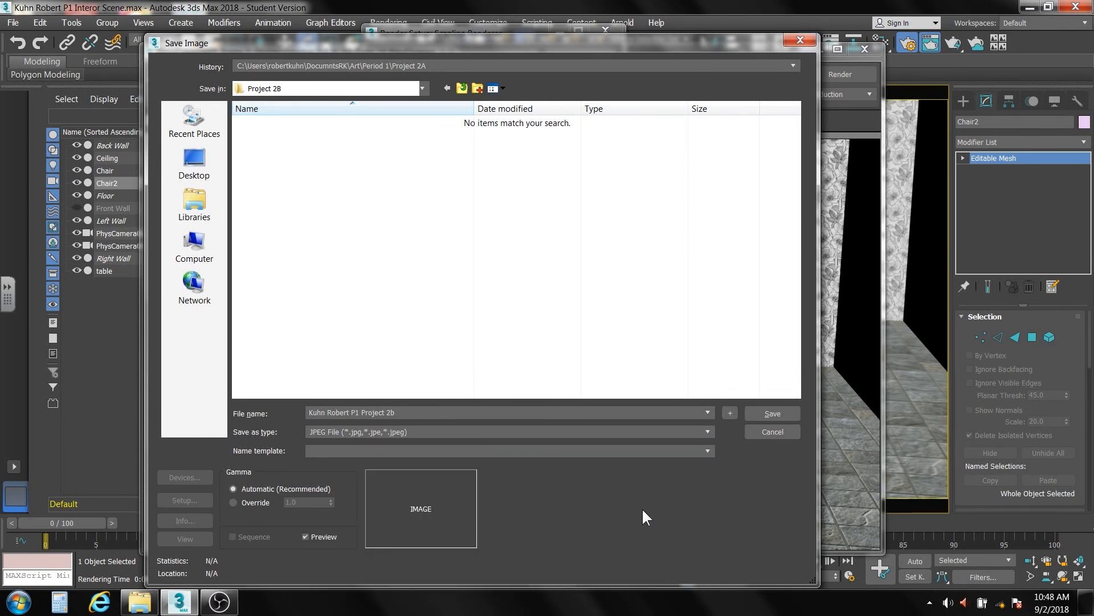
click(760, 408)
click(453, 390)
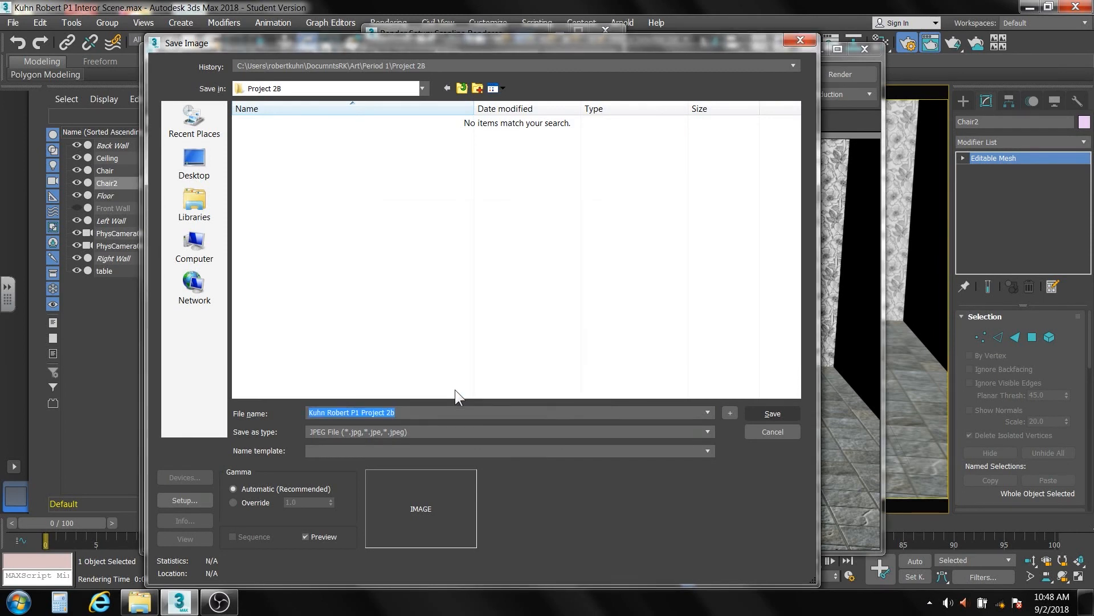
click(139, 601)
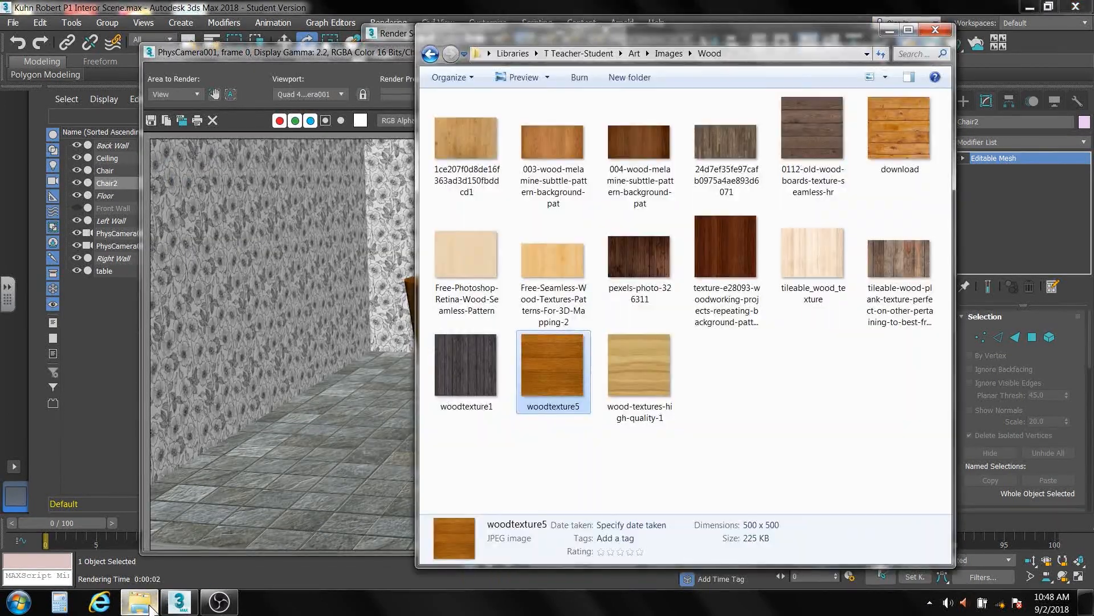
click(430, 54)
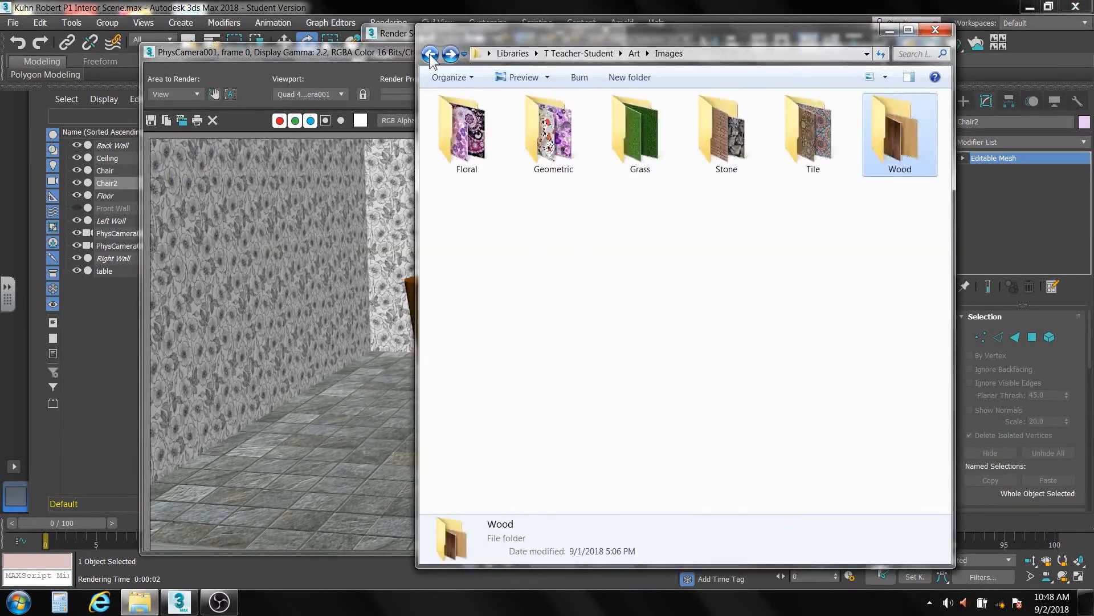
click(430, 55)
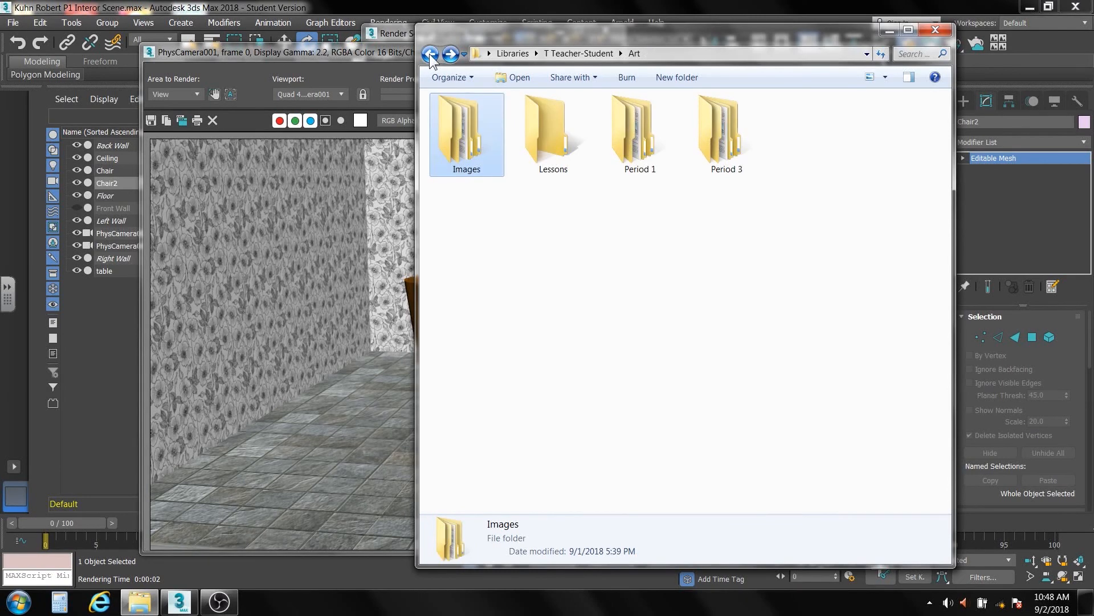
double_click(648, 149)
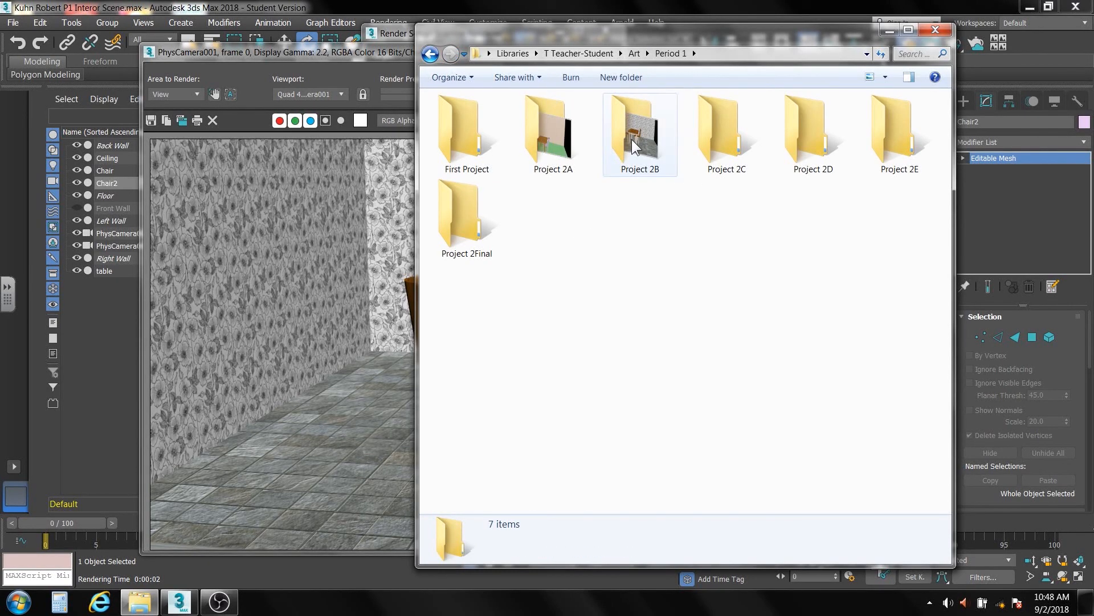
double_click(633, 140)
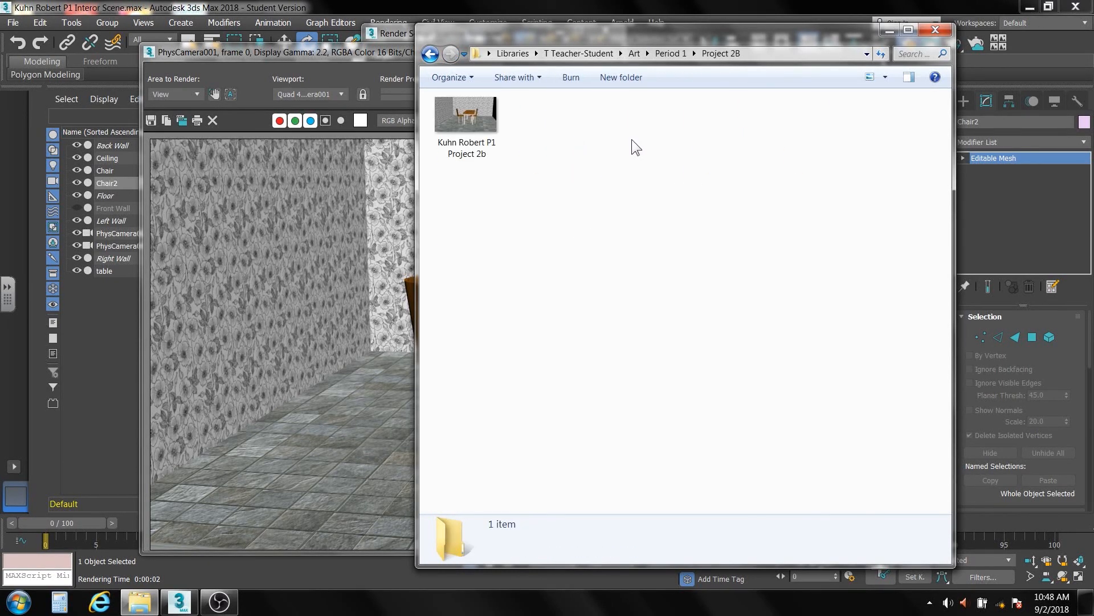
click(468, 117)
double_click(468, 114)
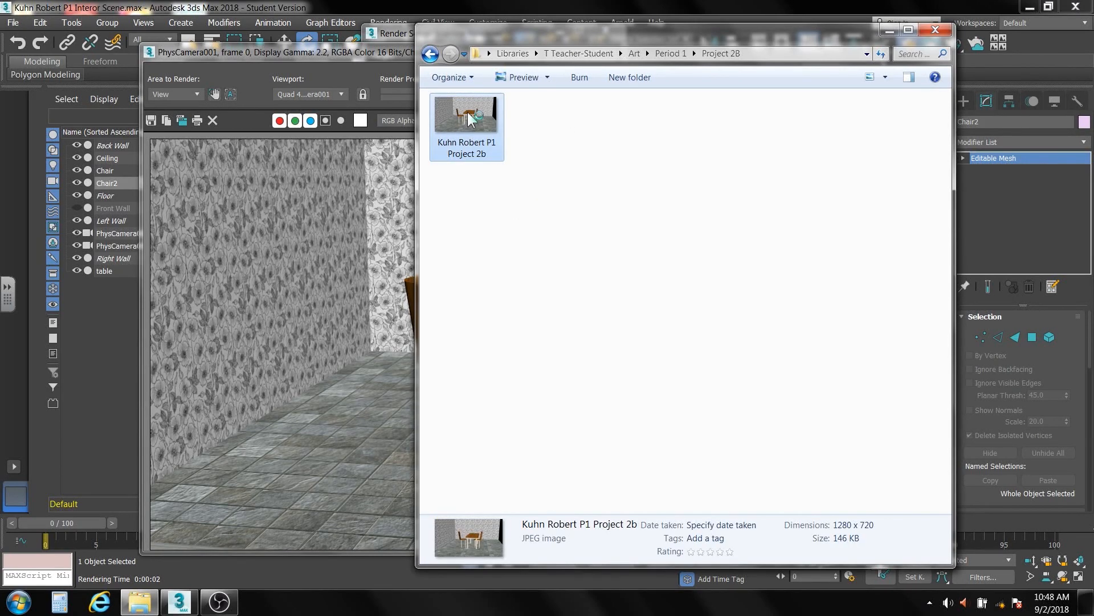
drag(607, 183, 518, 109)
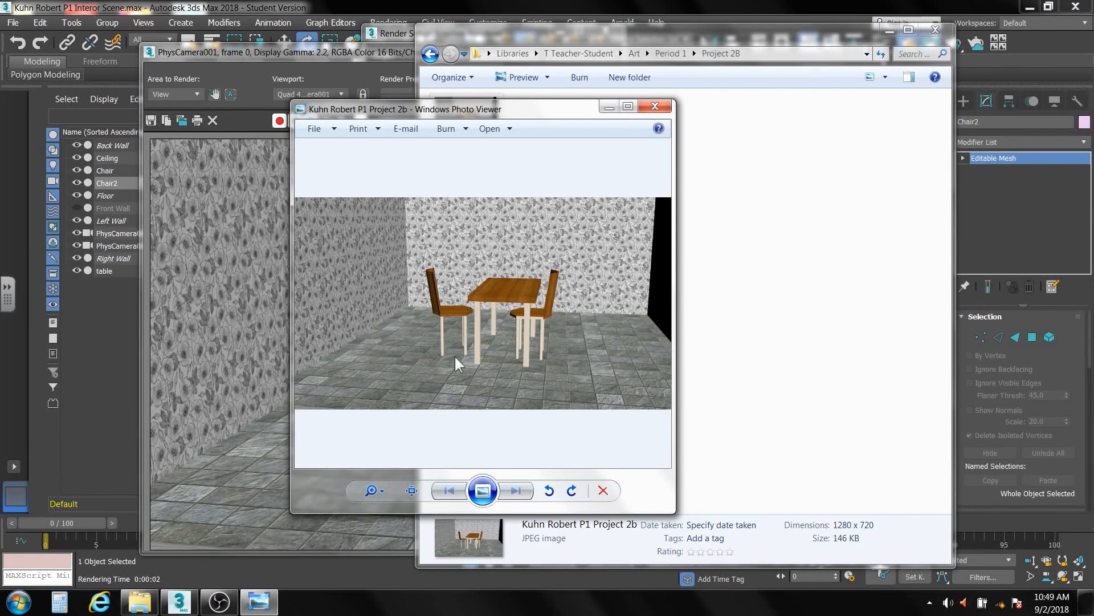
click(658, 106)
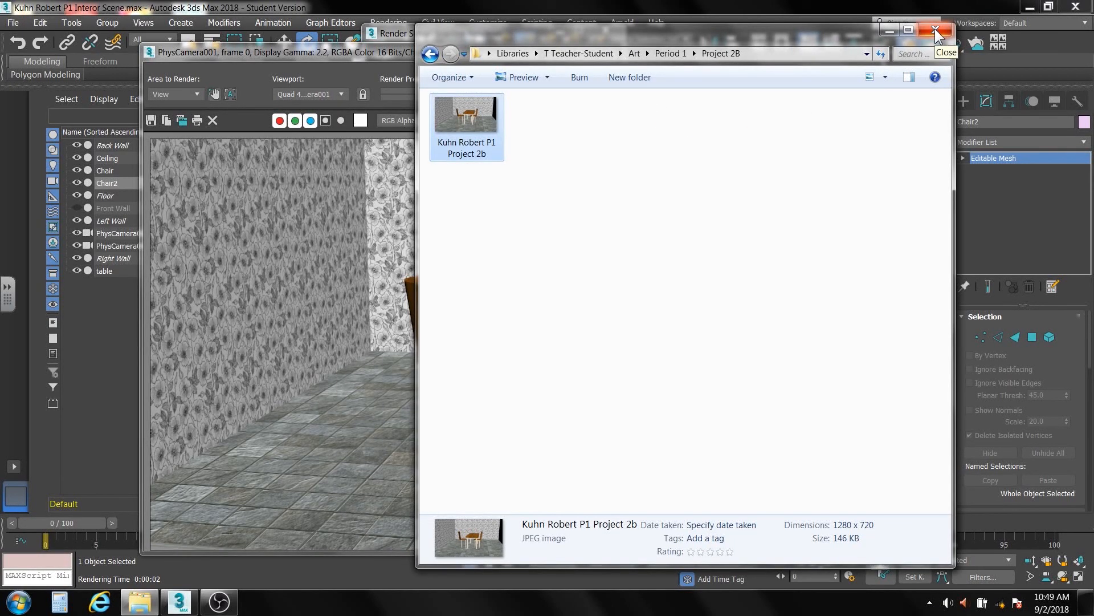
click(889, 30)
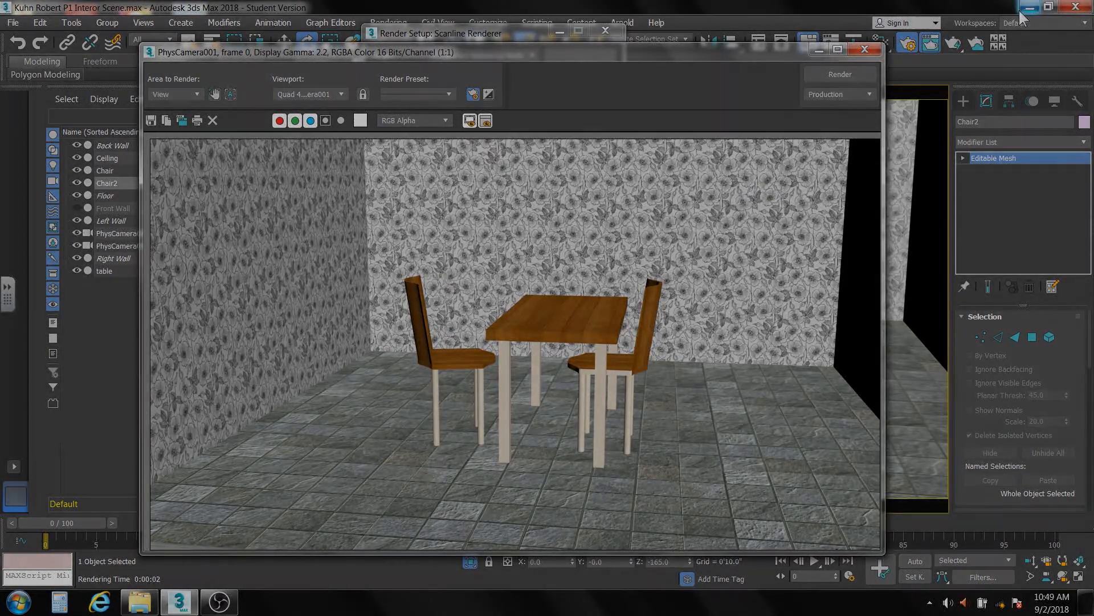